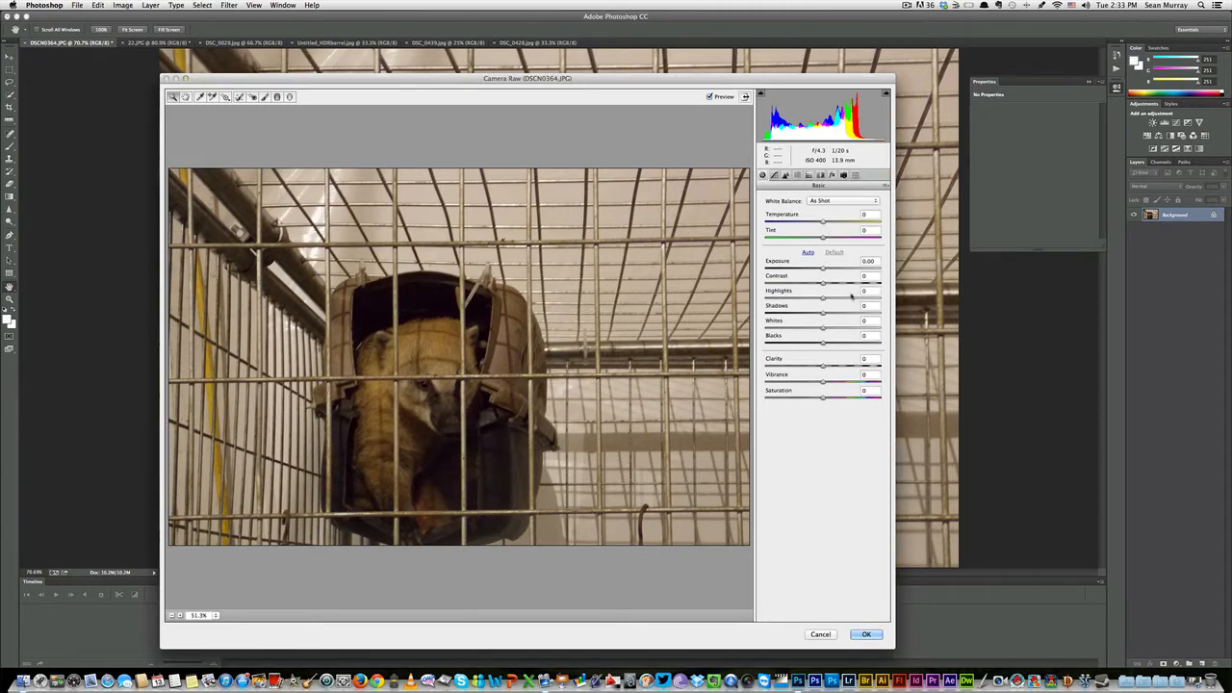
# Apply a Camera Raw adjustment to the caged animal photo with exposure +0.15, blacks -11 and vibrance +24
pyautogui.moveTo(824, 270); pyautogui.dragTo(825, 273)
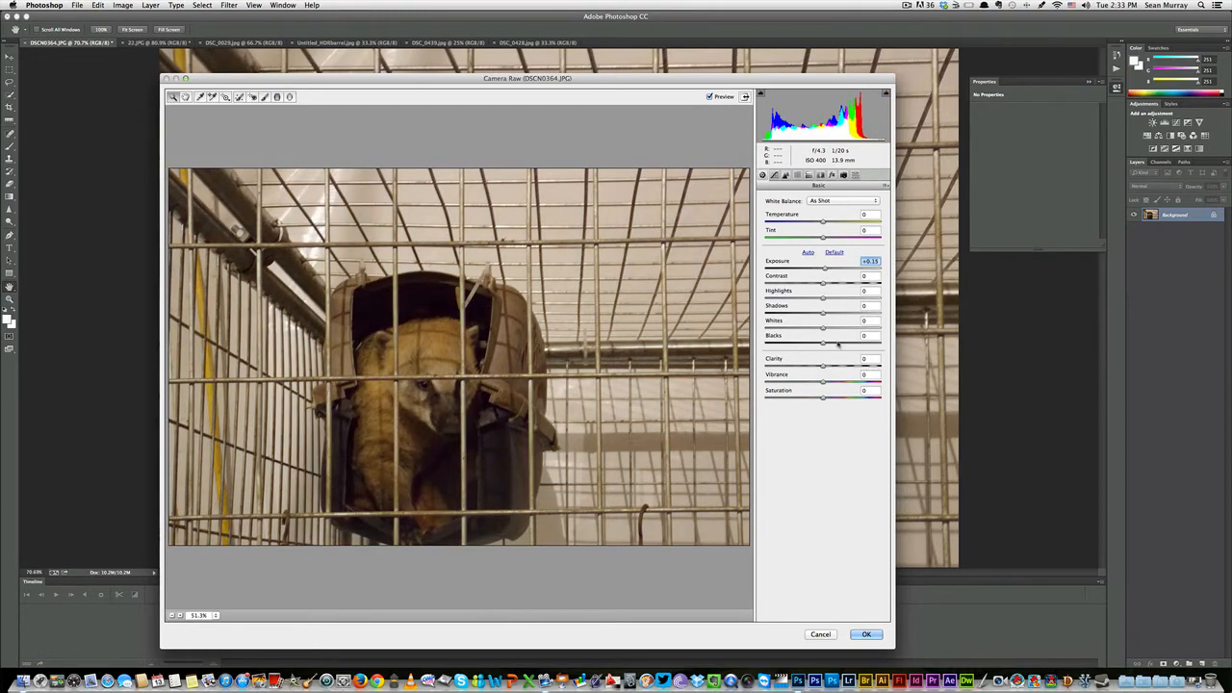
pyautogui.moveTo(824, 342); pyautogui.dragTo(836, 384)
pyautogui.click(824, 384)
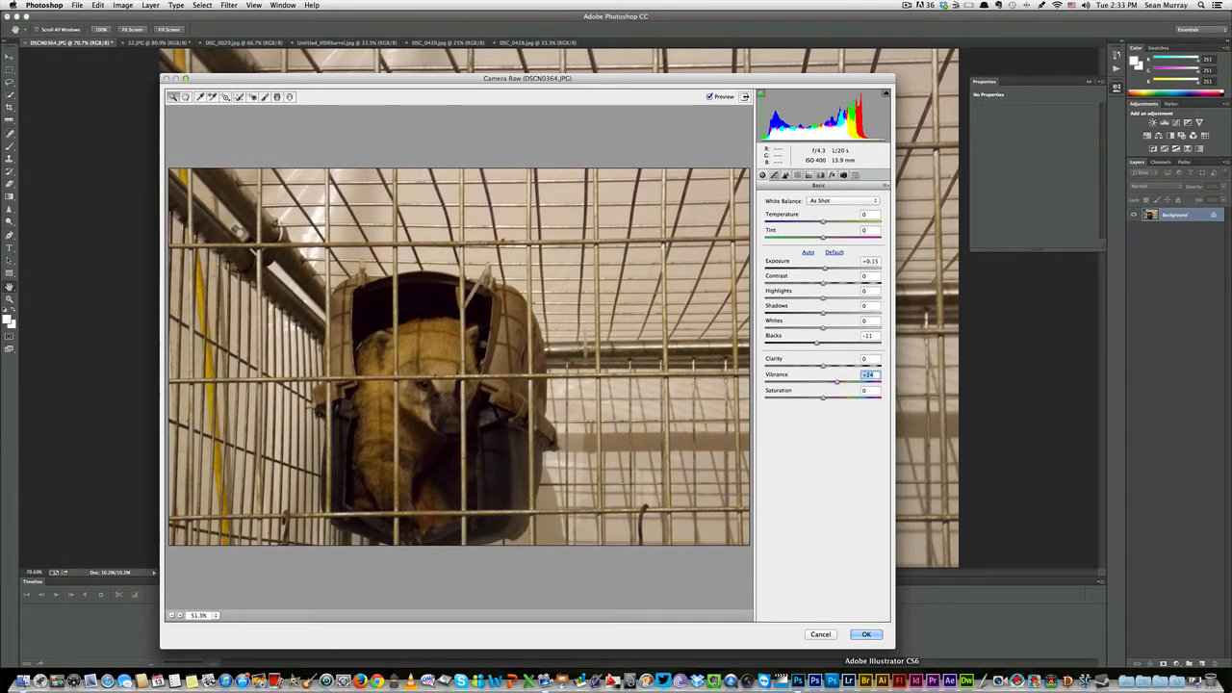
pyautogui.click(867, 635)
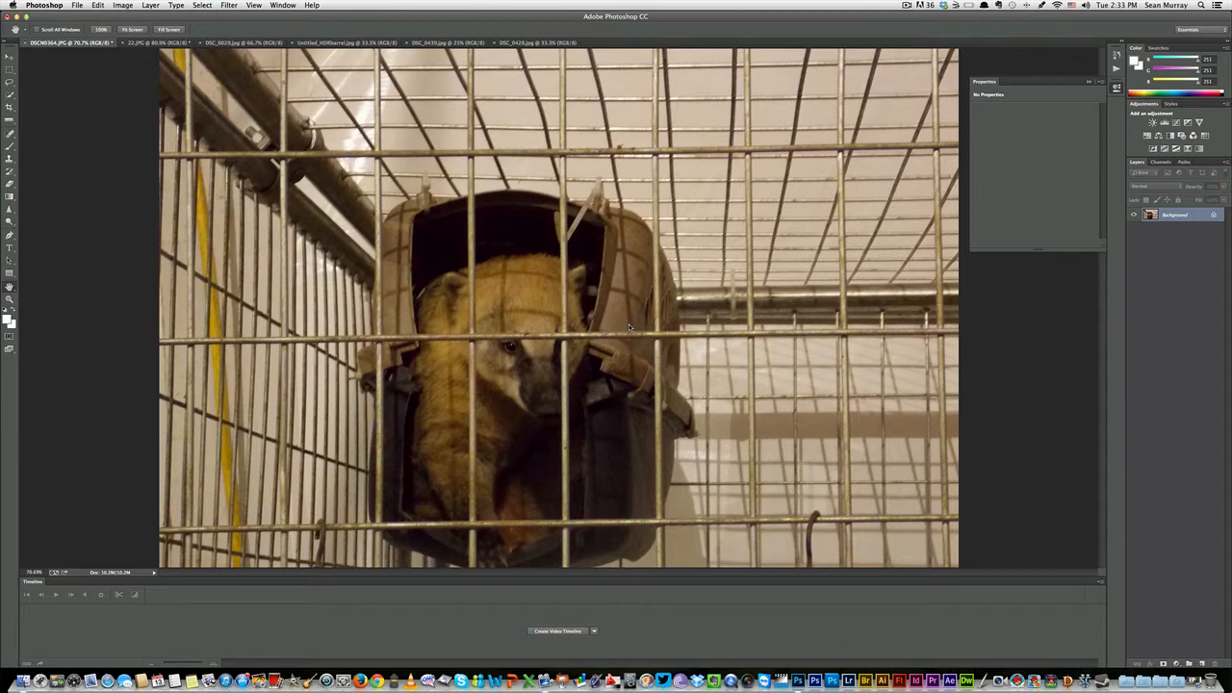
pyautogui.click(229, 5)
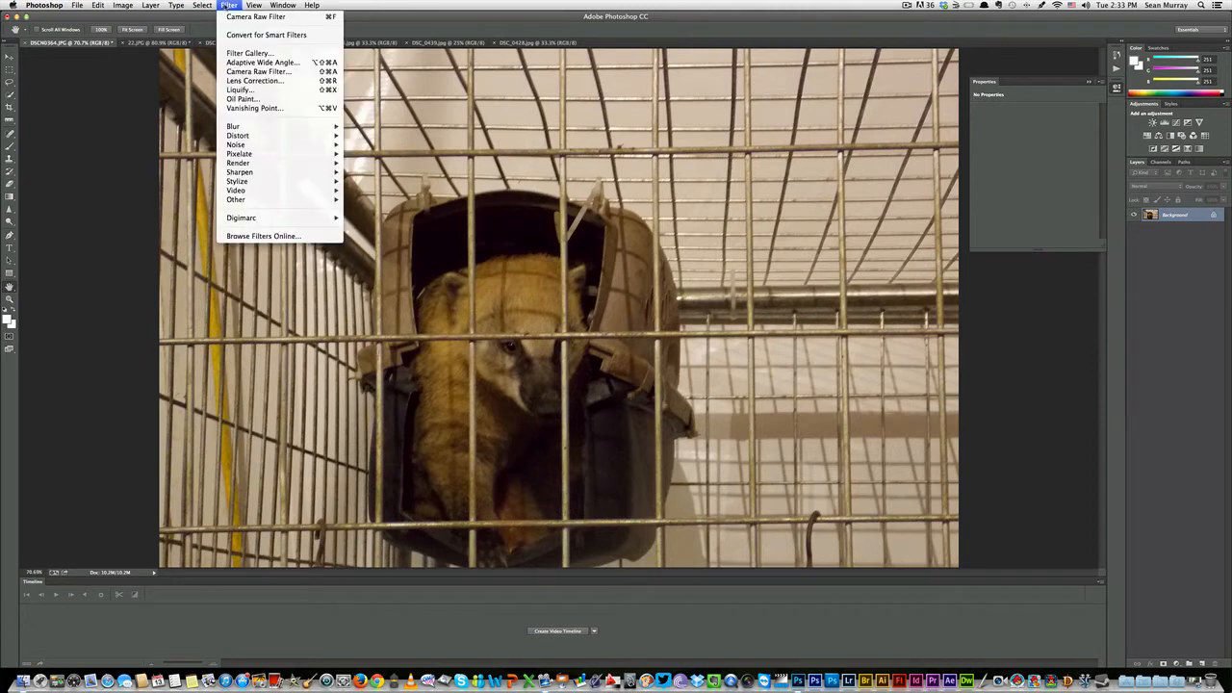
pyautogui.click(297, 73)
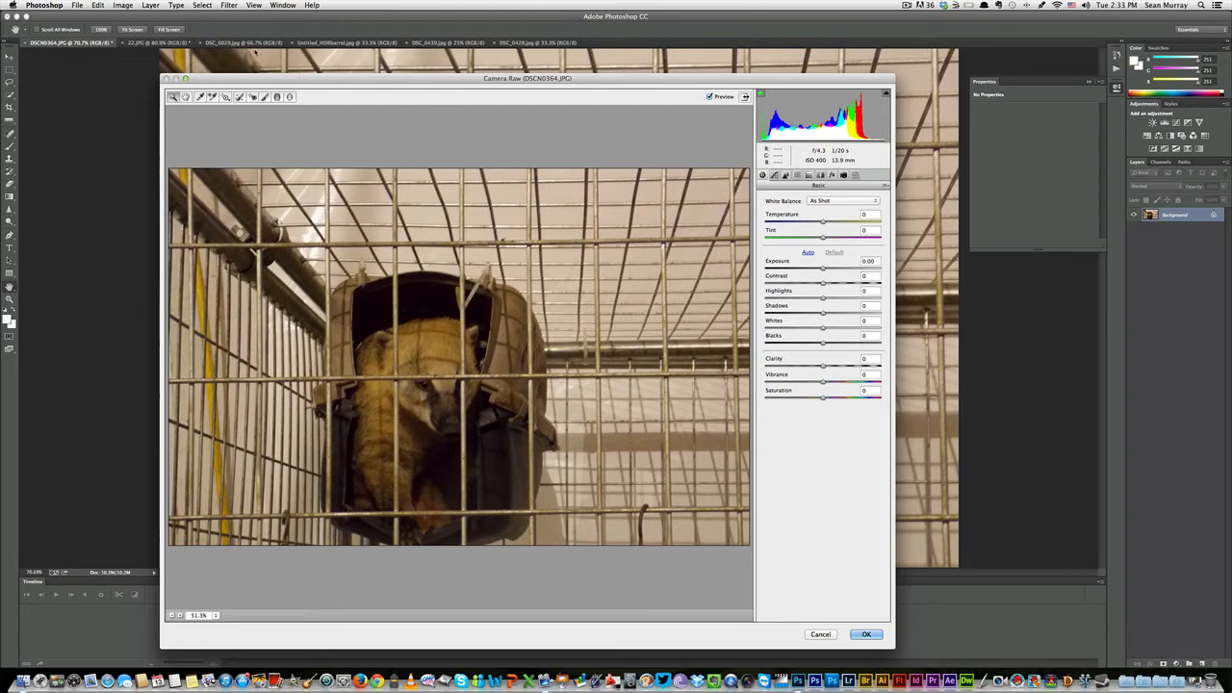
pyautogui.moveTo(823, 268); pyautogui.dragTo(832, 274)
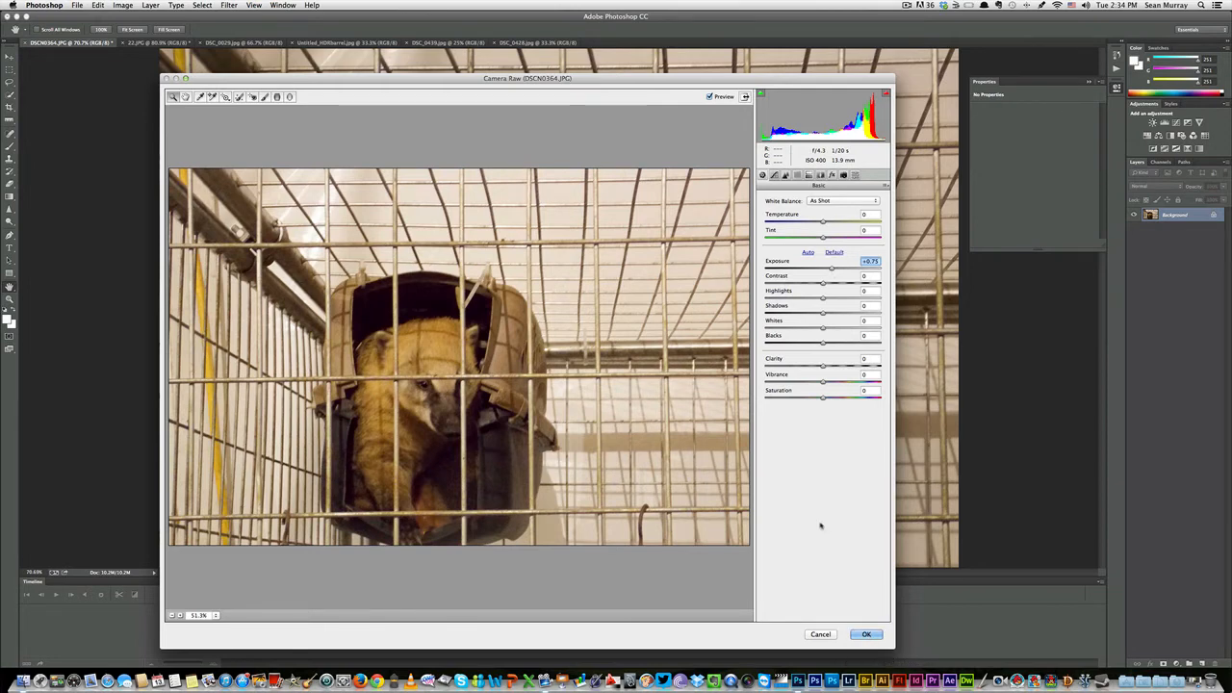
pyautogui.click(820, 634)
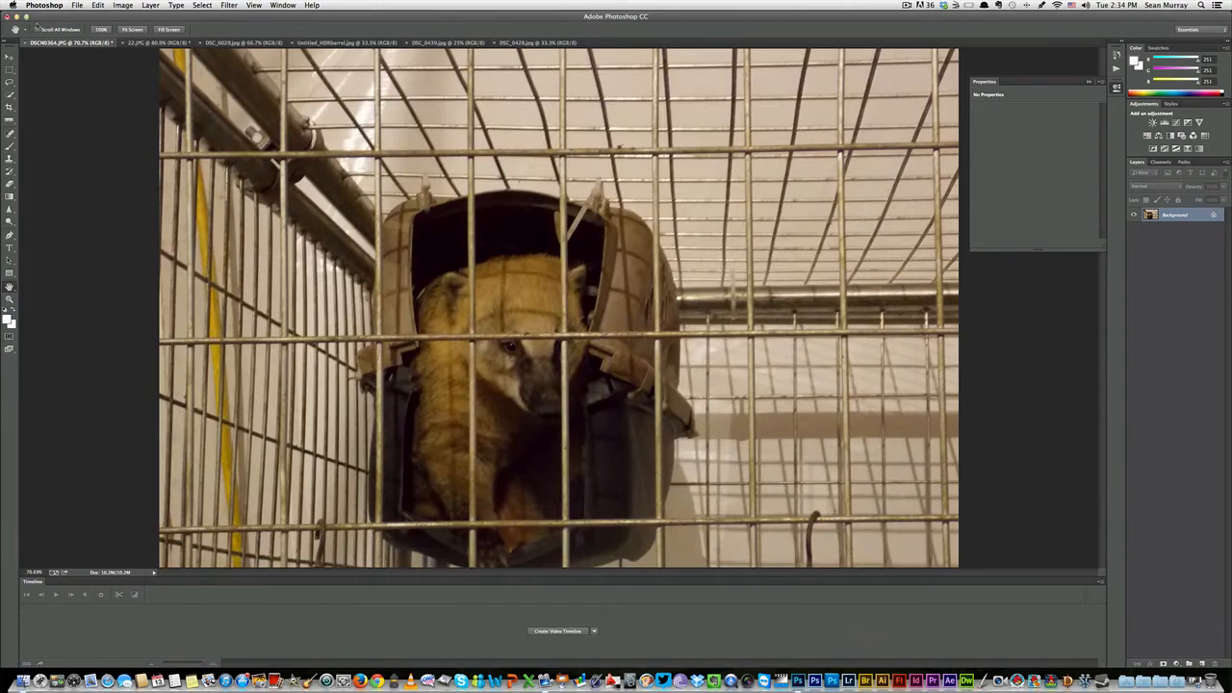
pyautogui.click(202, 5)
pyautogui.moveTo(229, 5)
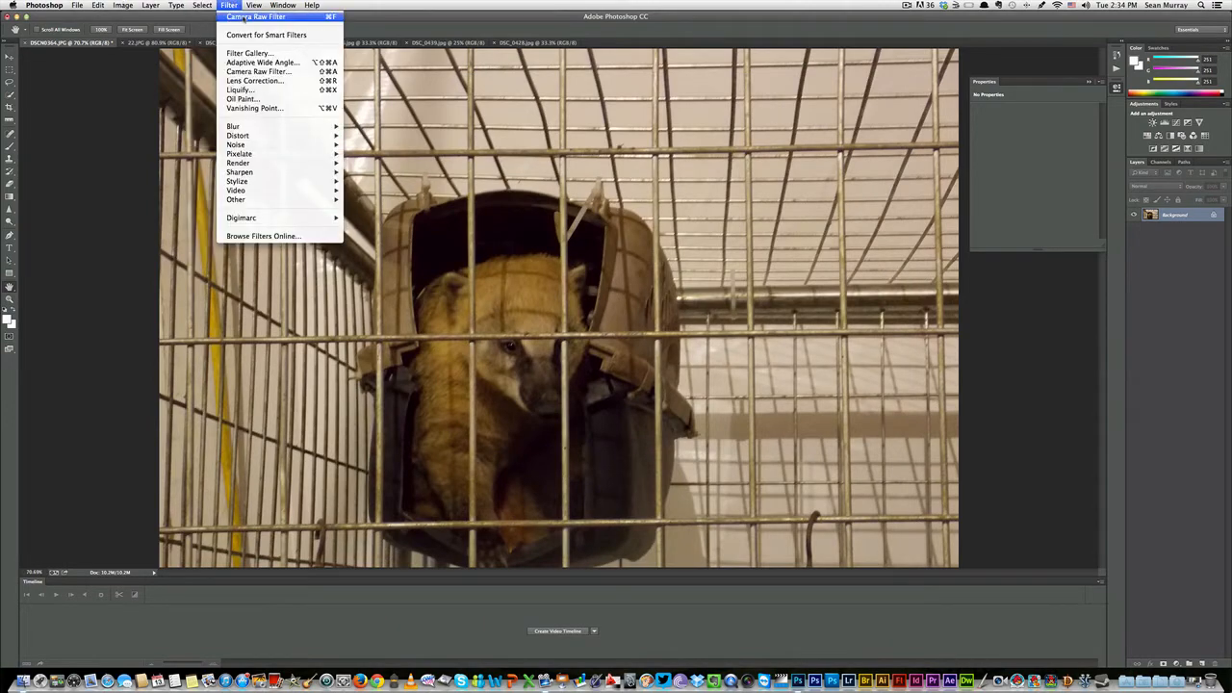
pyautogui.click(276, 73)
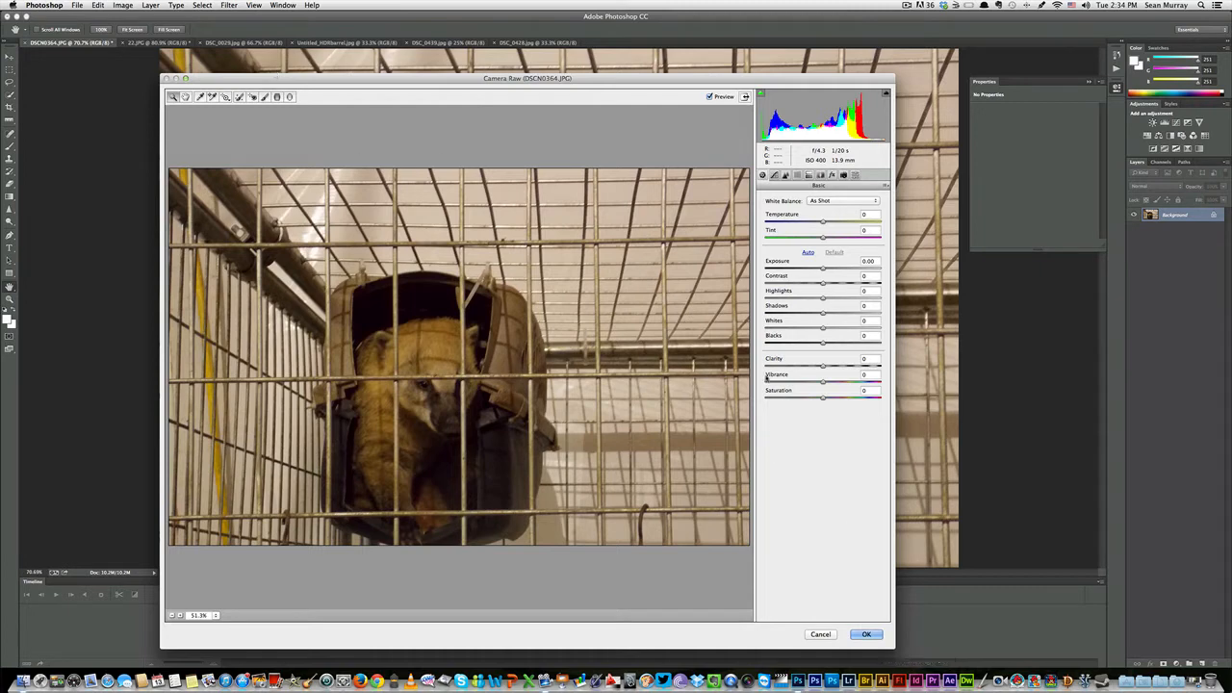
pyautogui.click(820, 636)
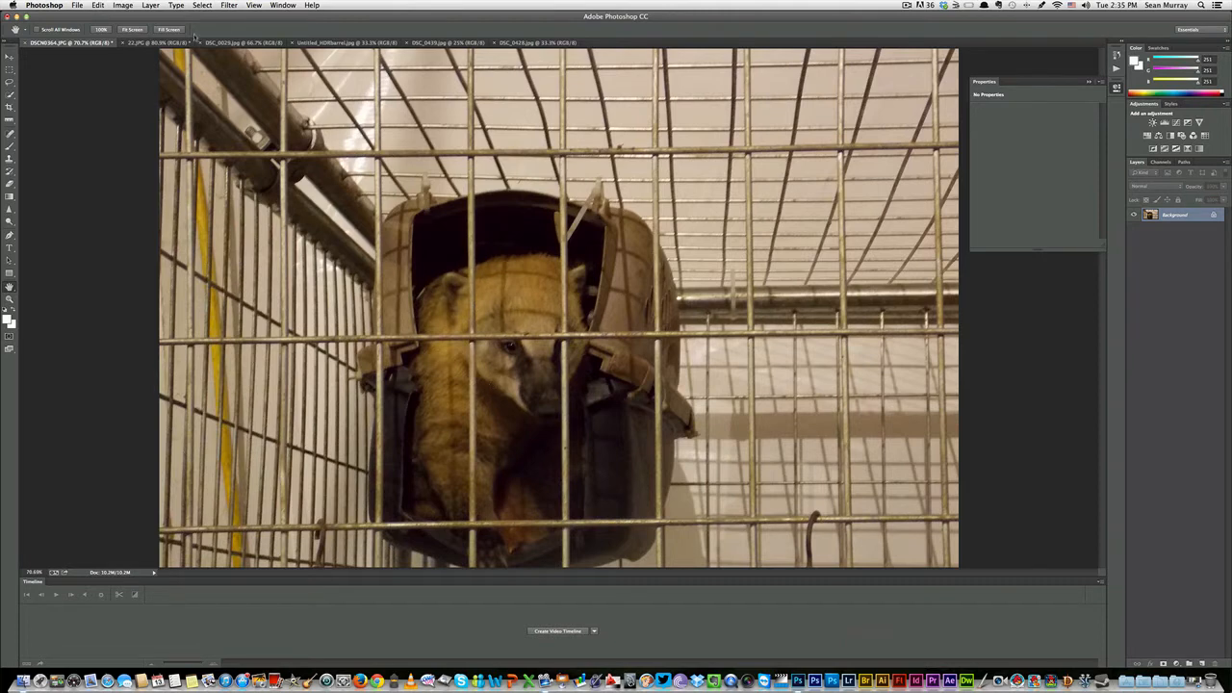
# Start the Shake Reduction filter on the photo and fit the blur estimation region around the animal's head and carrier
pyautogui.click(254, 5)
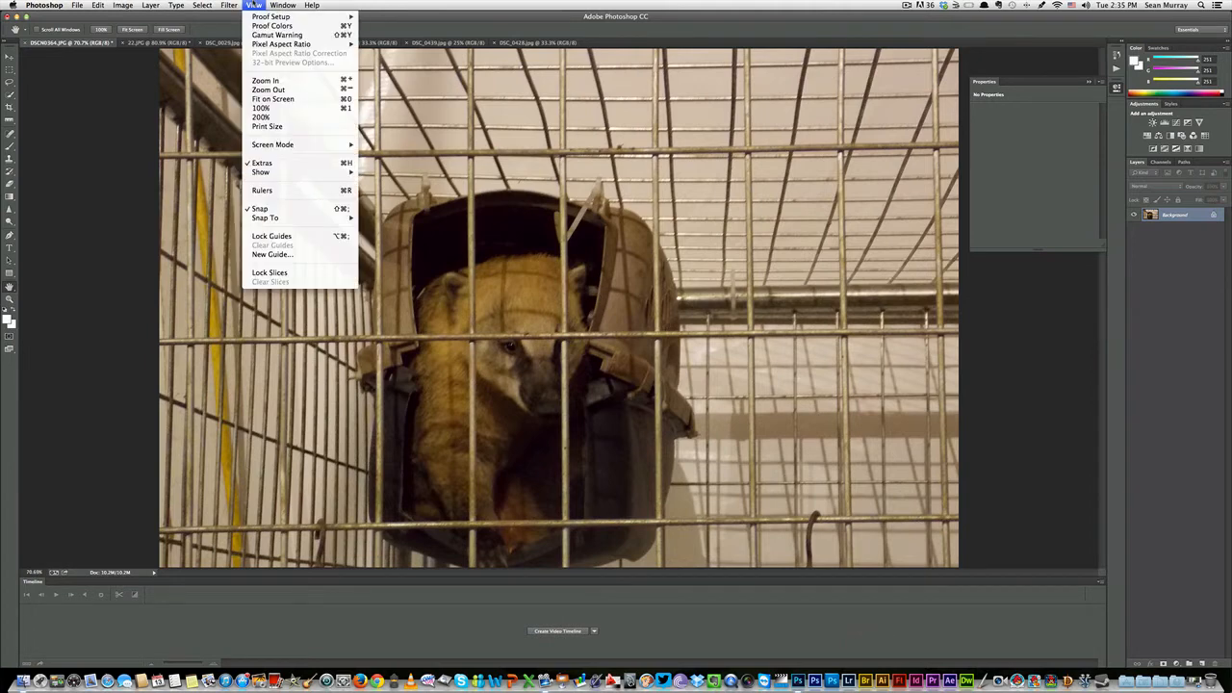
pyautogui.moveTo(230, 6)
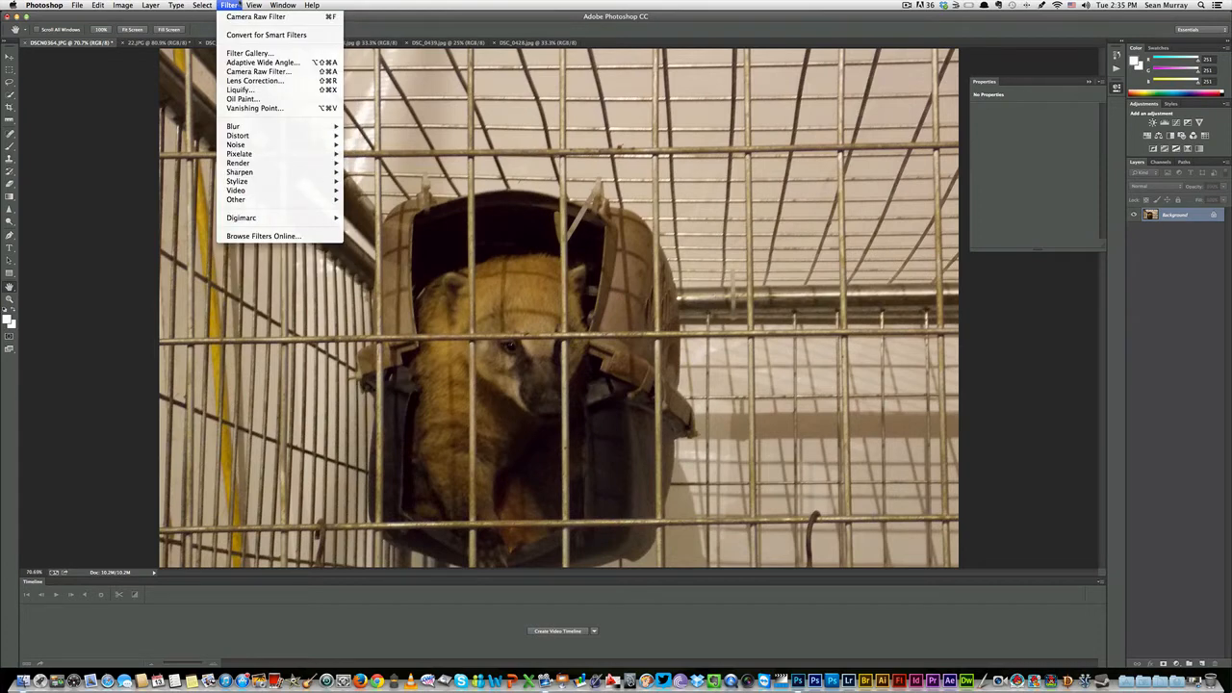
pyautogui.moveTo(272, 177)
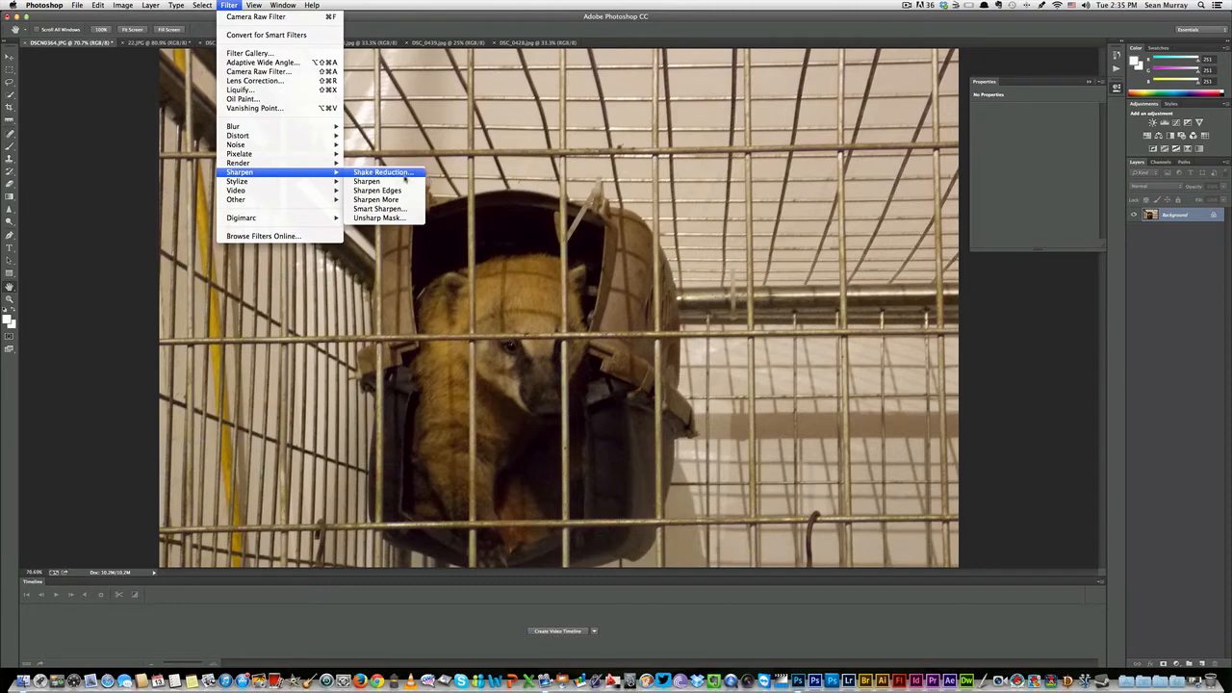
pyautogui.press('Escape')
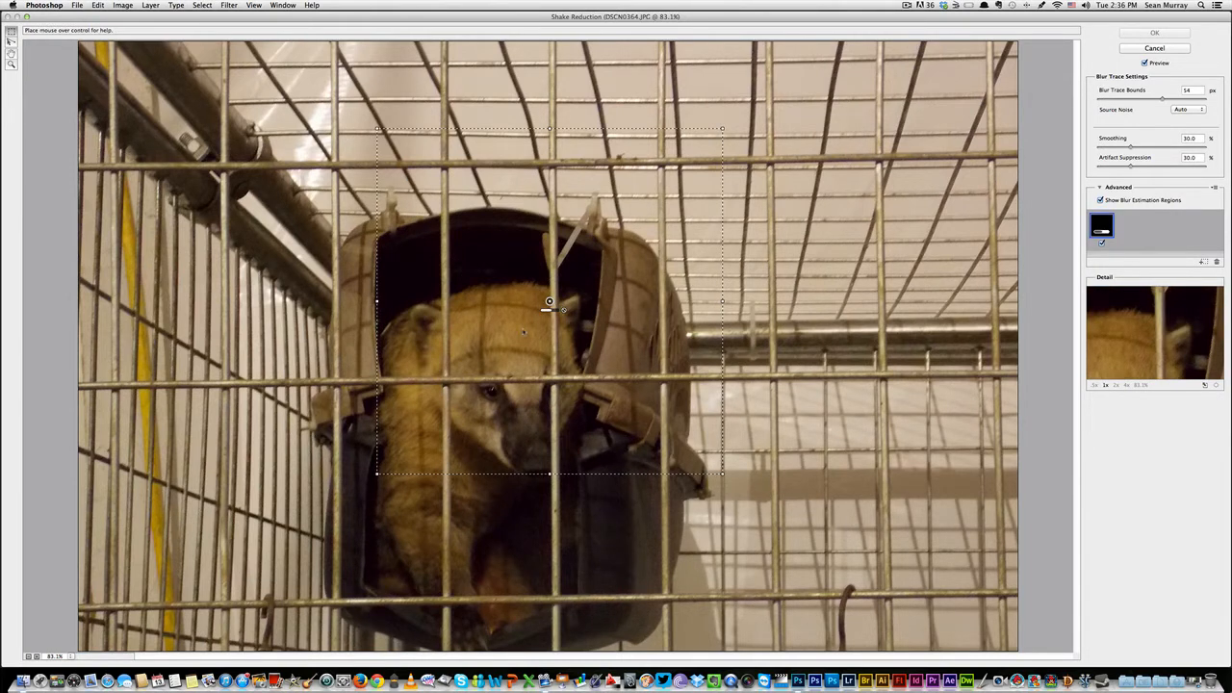
pyautogui.moveTo(549, 303); pyautogui.dragTo(500, 383)
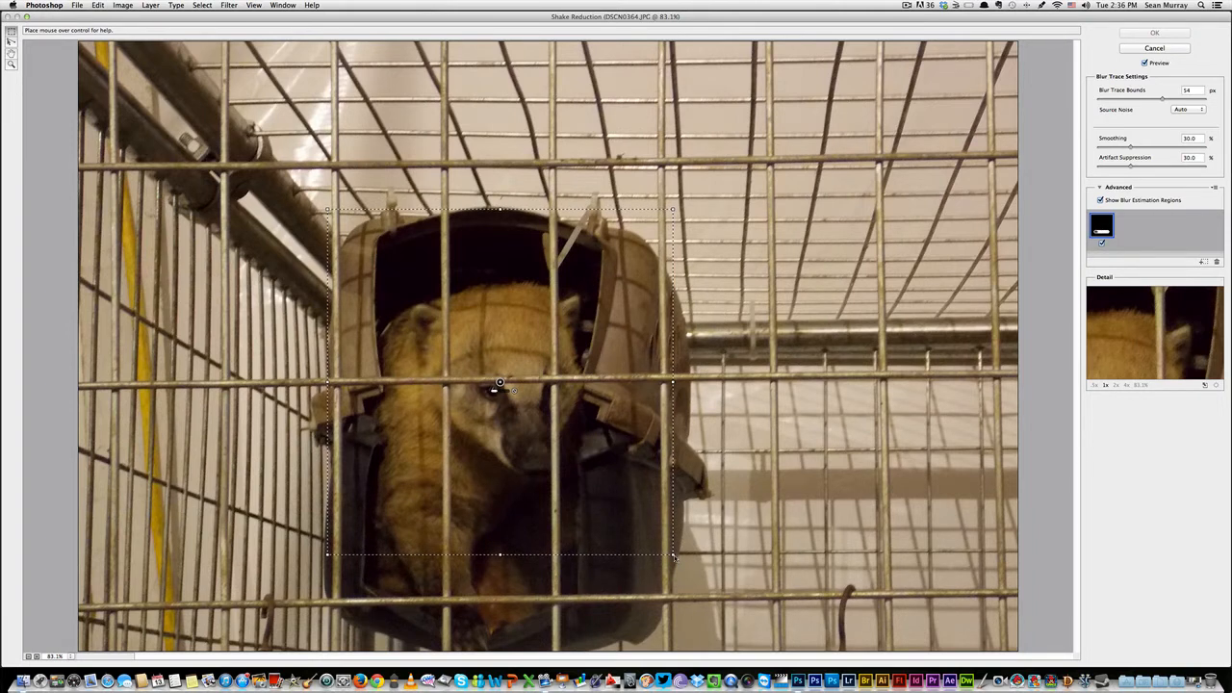
pyautogui.moveTo(674, 556); pyautogui.dragTo(612, 516)
pyautogui.moveTo(469, 362); pyautogui.dragTo(487, 376)
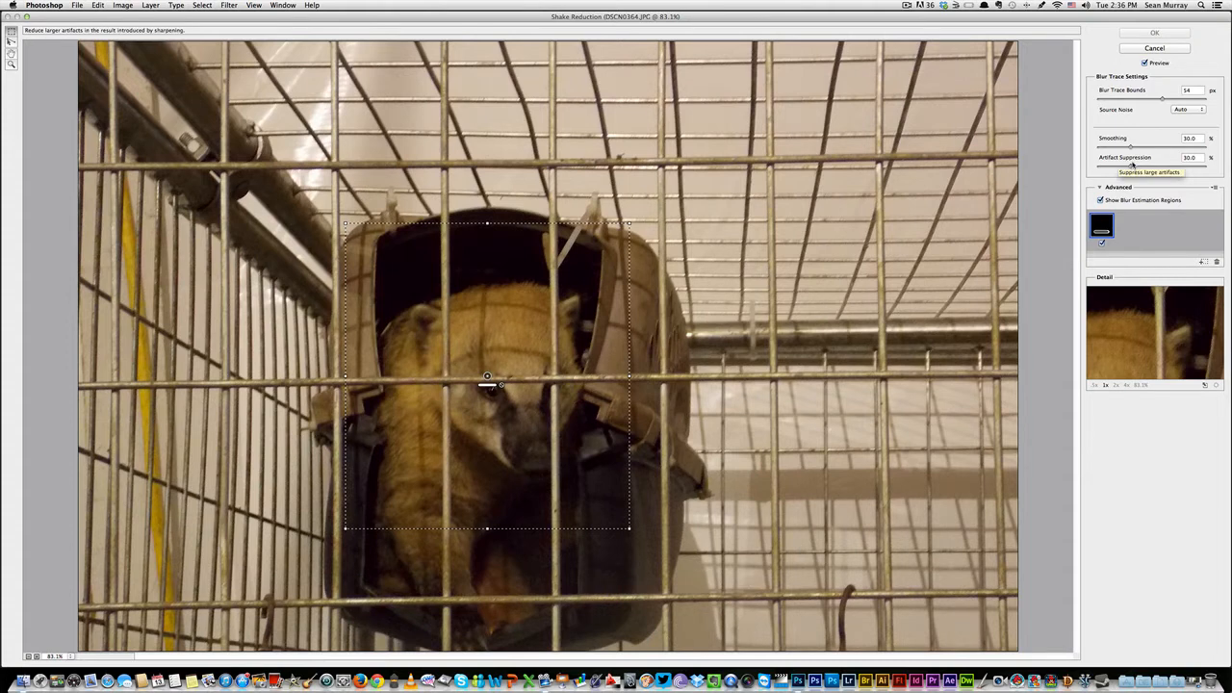
# Set blur trace bounds to 24 px and artifact suppression to 69.5%, compare with the original, and apply the shake reduction
pyautogui.moveTo(1133, 166); pyautogui.dragTo(1119, 166)
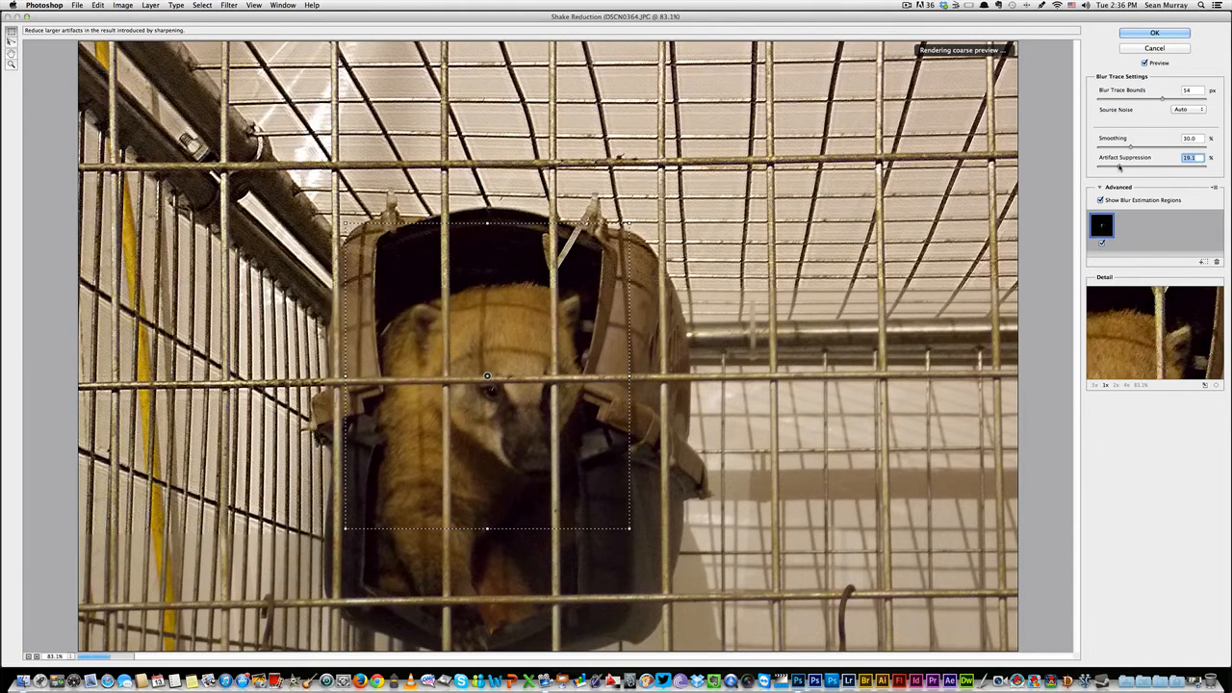
pyautogui.moveTo(1119, 166)
pyautogui.mouseDown()
pyautogui.moveTo(1170, 167)
pyautogui.moveTo(1129, 167)
pyautogui.mouseUp()
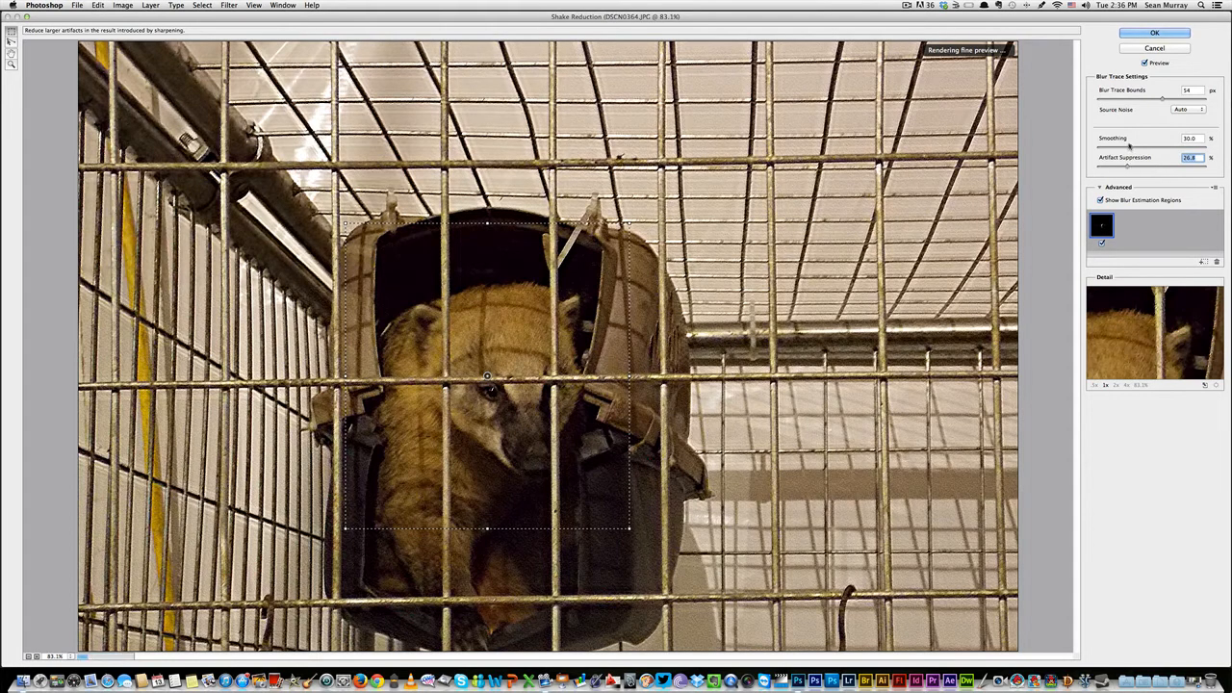
pyautogui.click(1120, 99)
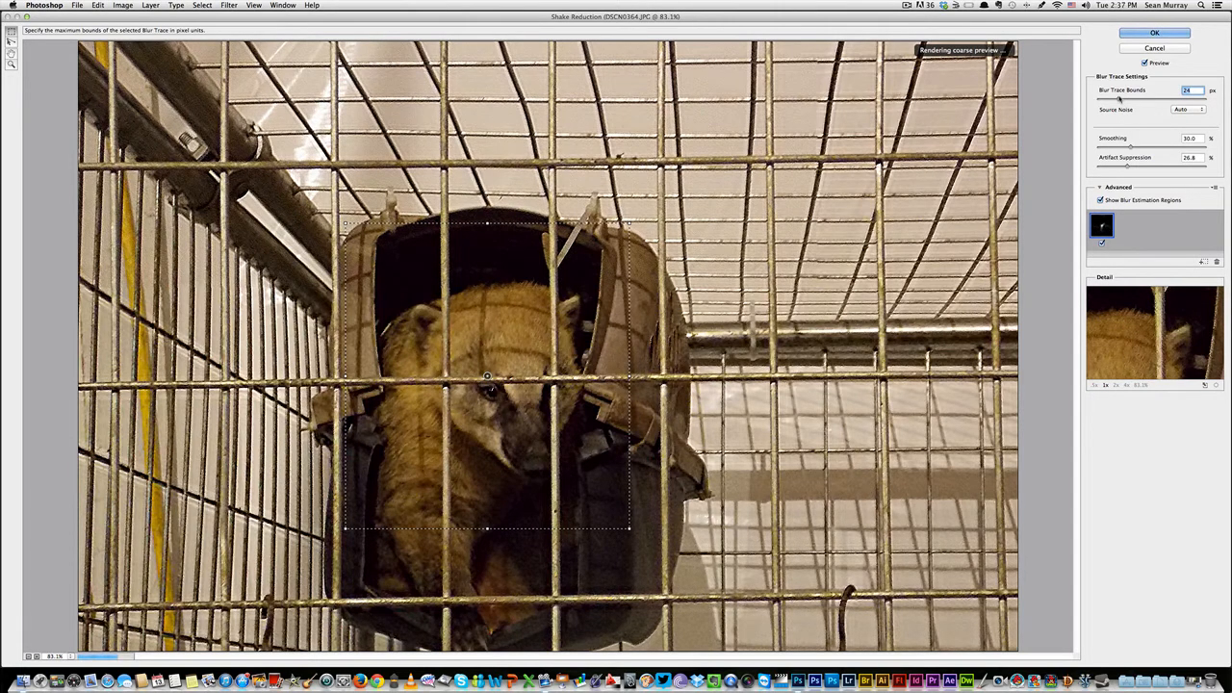
pyautogui.click(1166, 167)
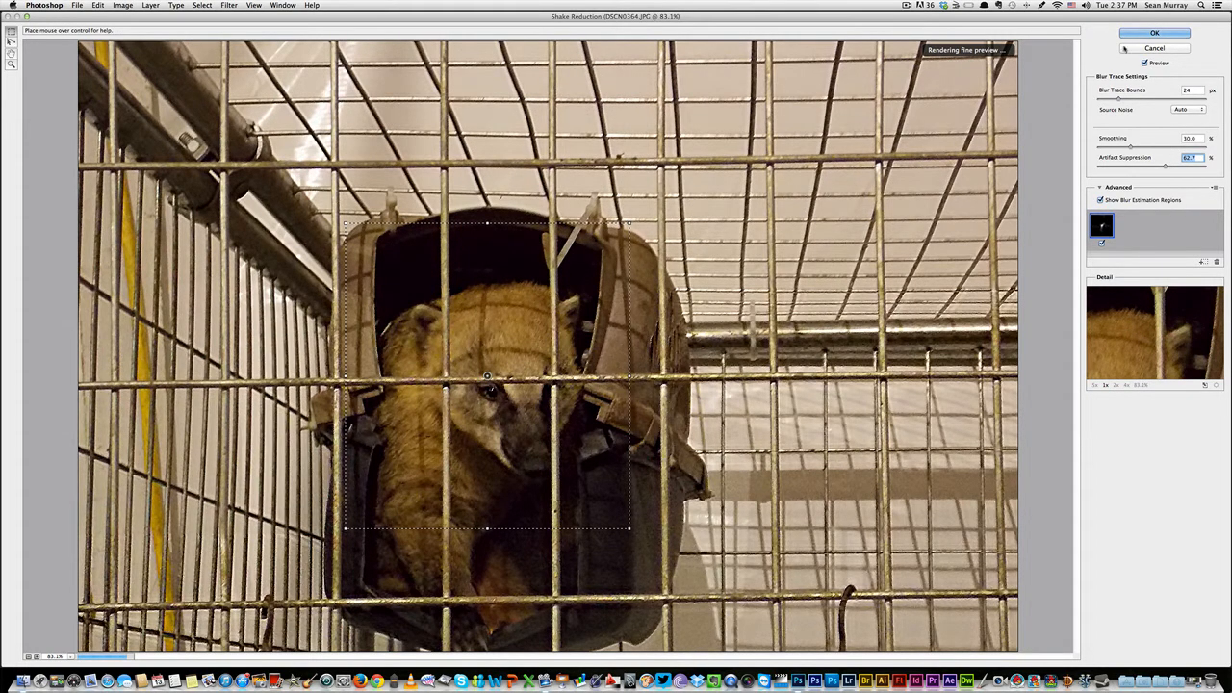
pyautogui.click(1157, 168)
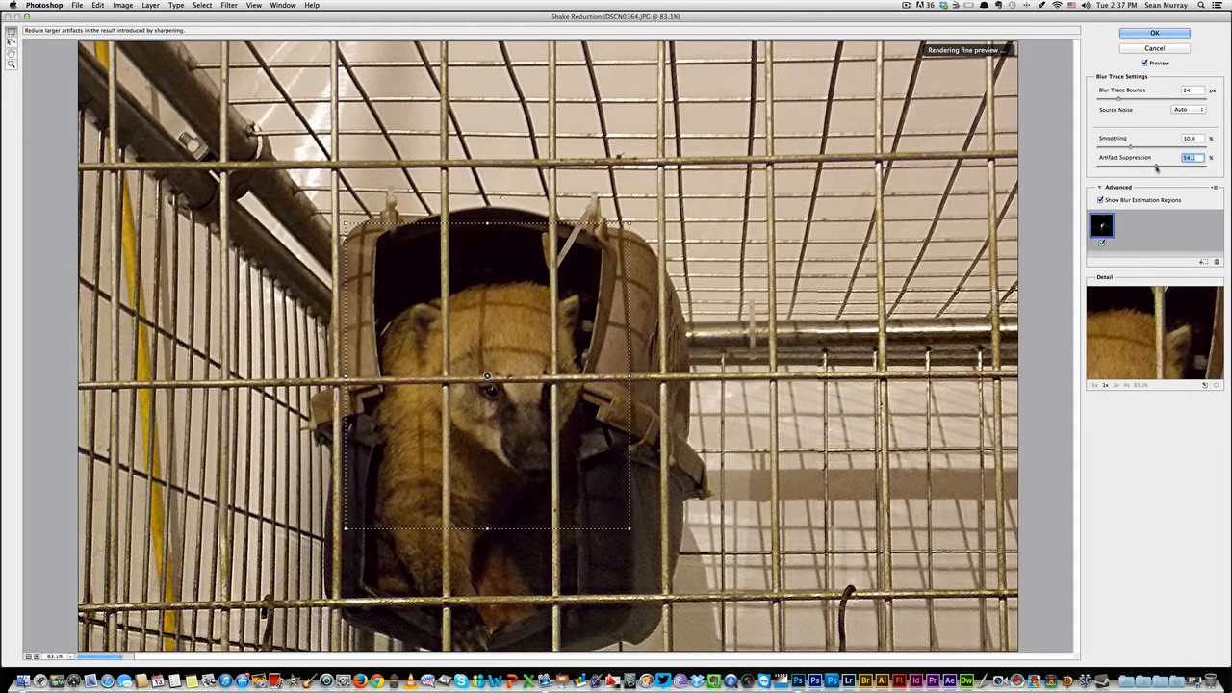
pyautogui.moveTo(1157, 168); pyautogui.dragTo(1173, 167)
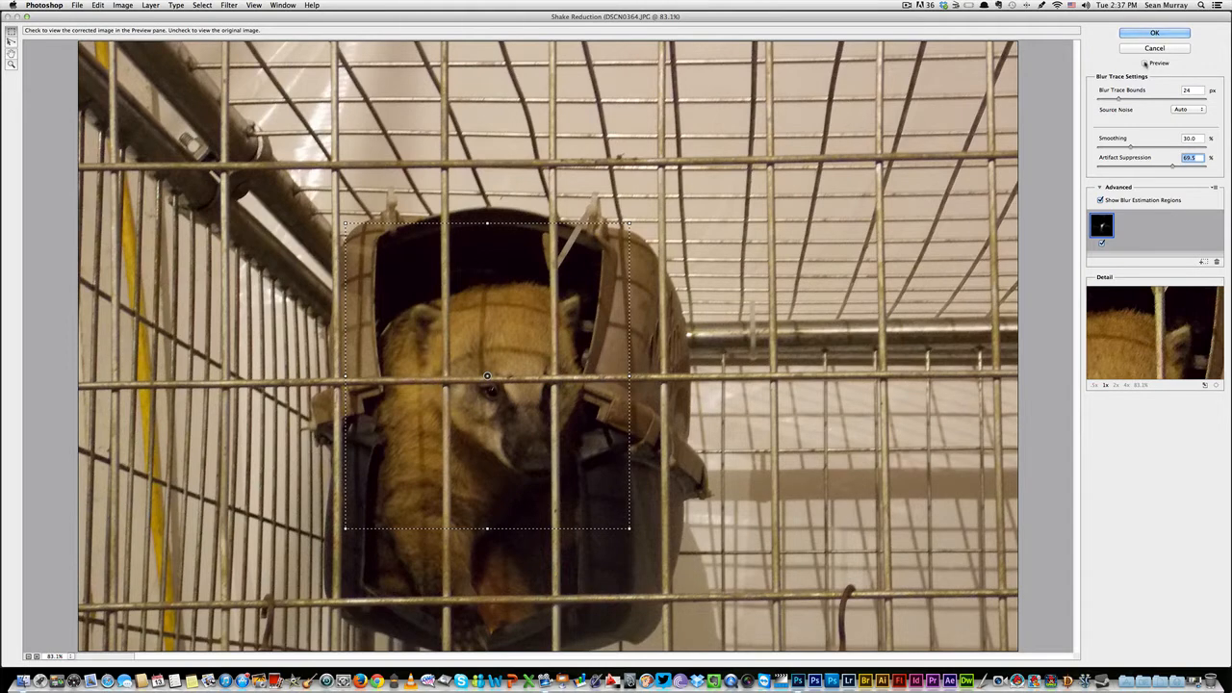
pyautogui.click(1145, 62)
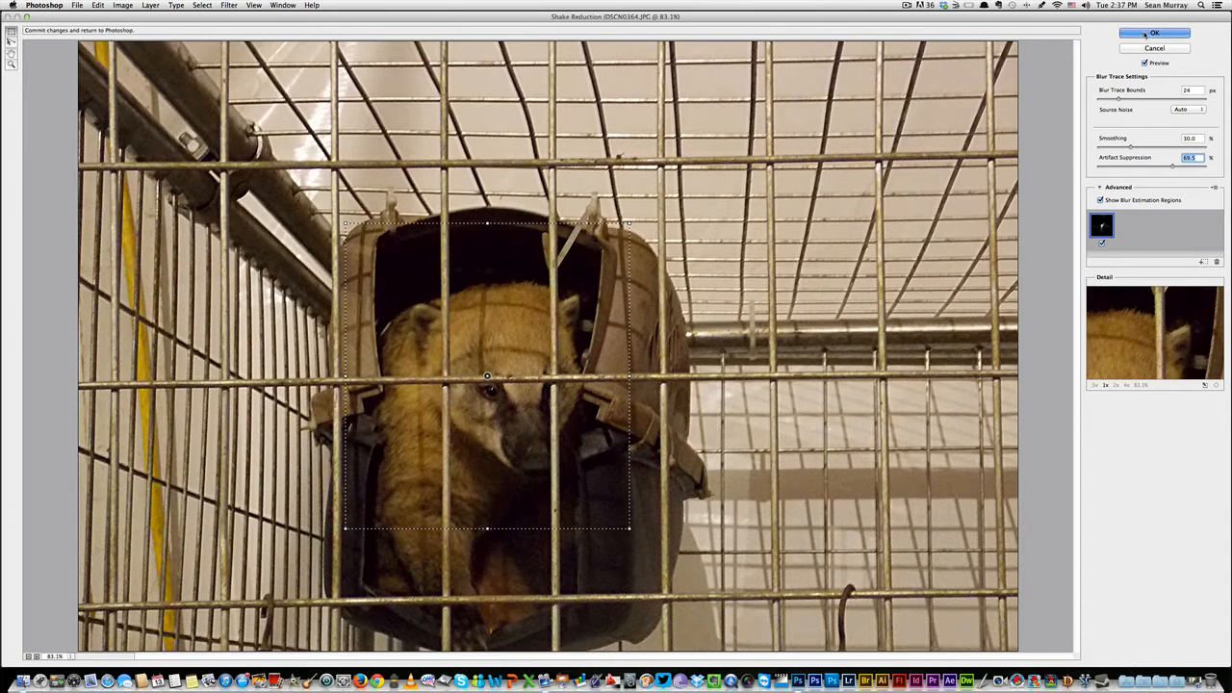
pyautogui.click(1145, 34)
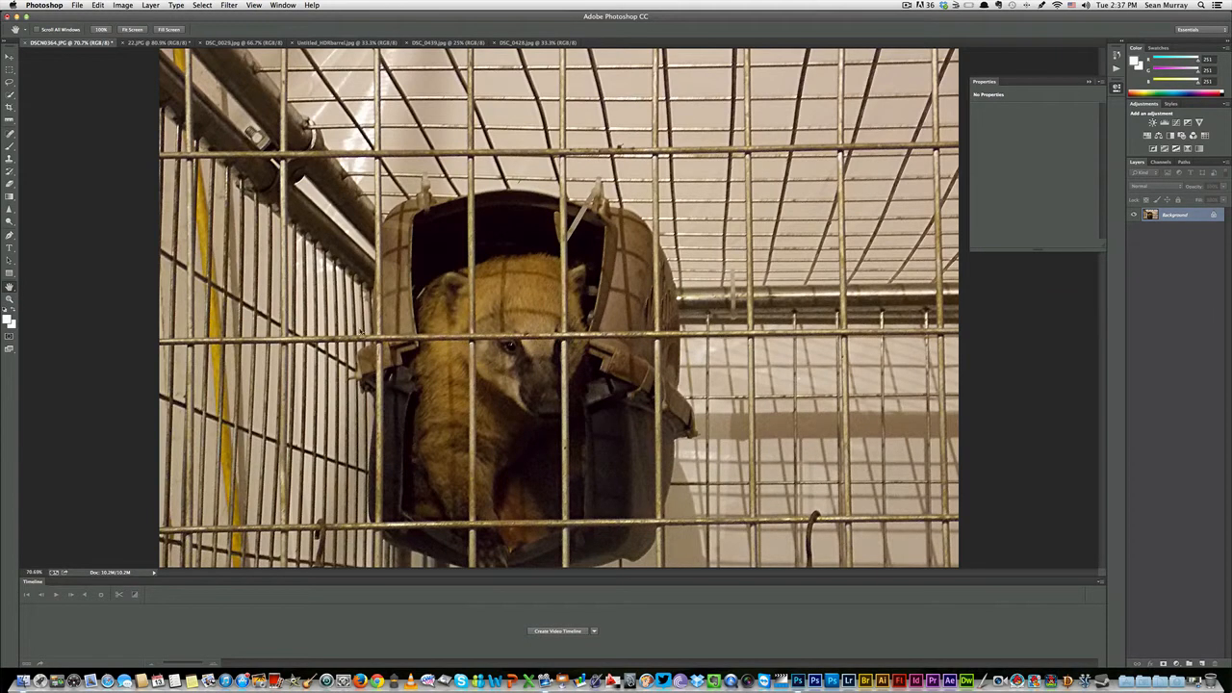
# Examine the animal's face at 200% zoom, then fit the whole photo back on screen
pyautogui.click(9, 300)
pyautogui.click(547, 337)
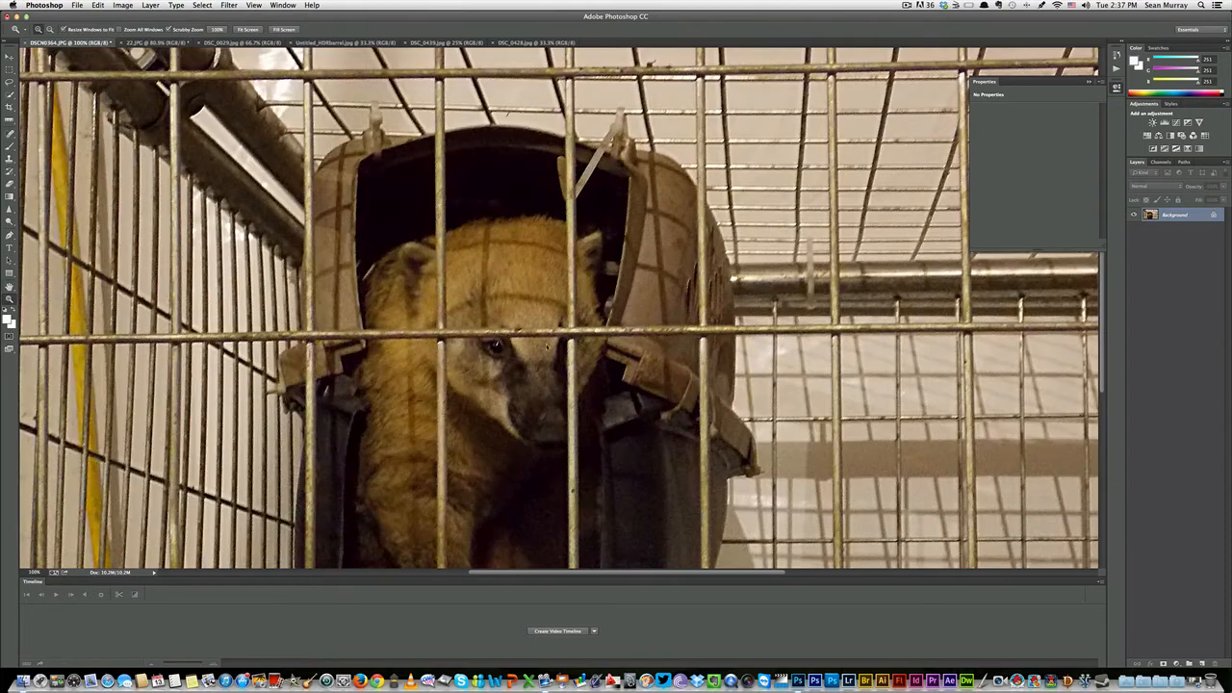
pyautogui.click(512, 424)
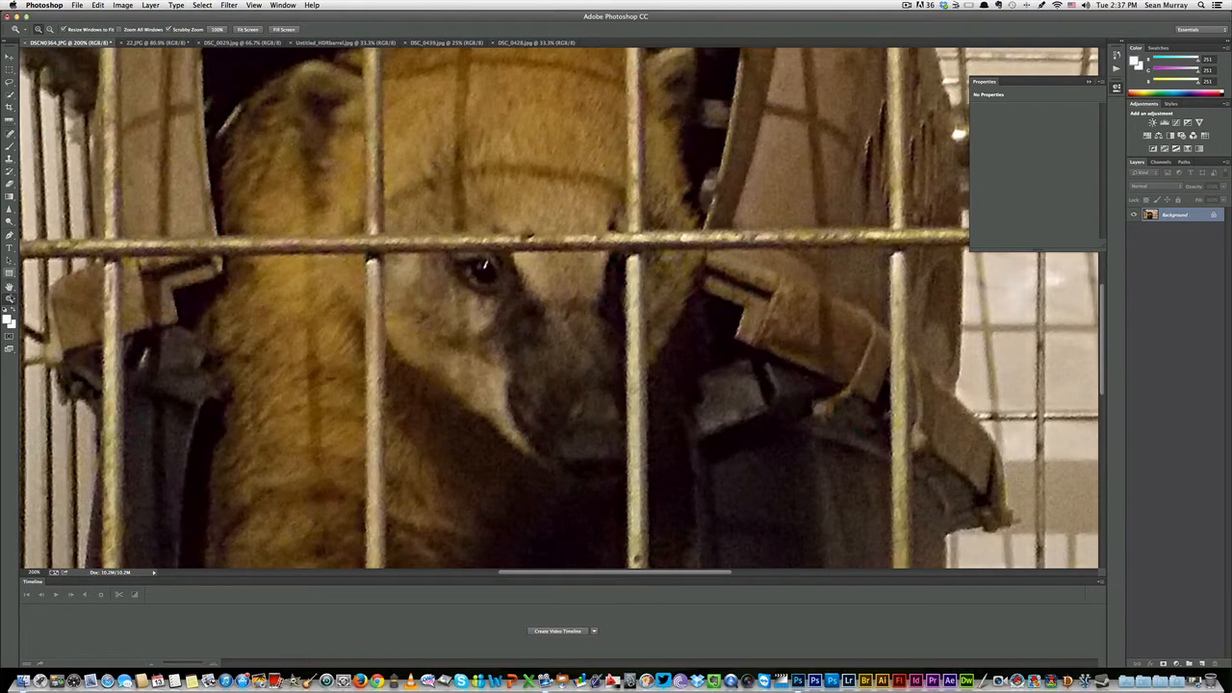
pyautogui.doubleClick(10, 287)
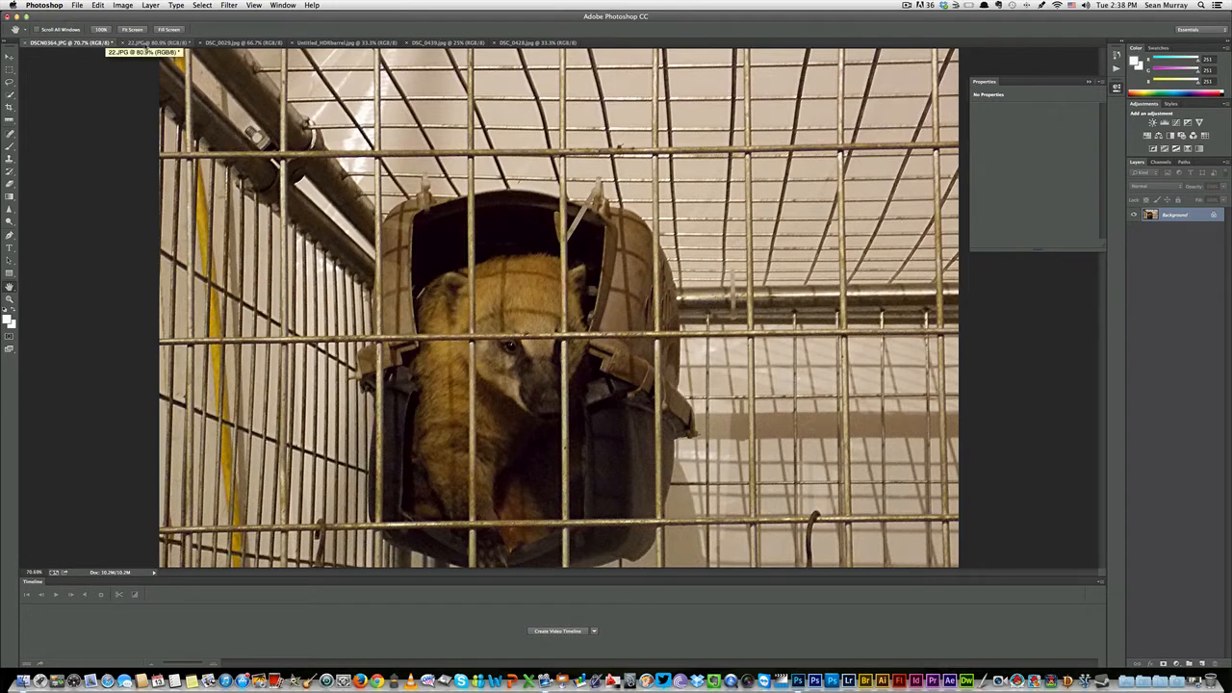
# Switch to the painted sign photo 22.JPG and examine its detail at 100% and 200% zoom
pyautogui.click(145, 44)
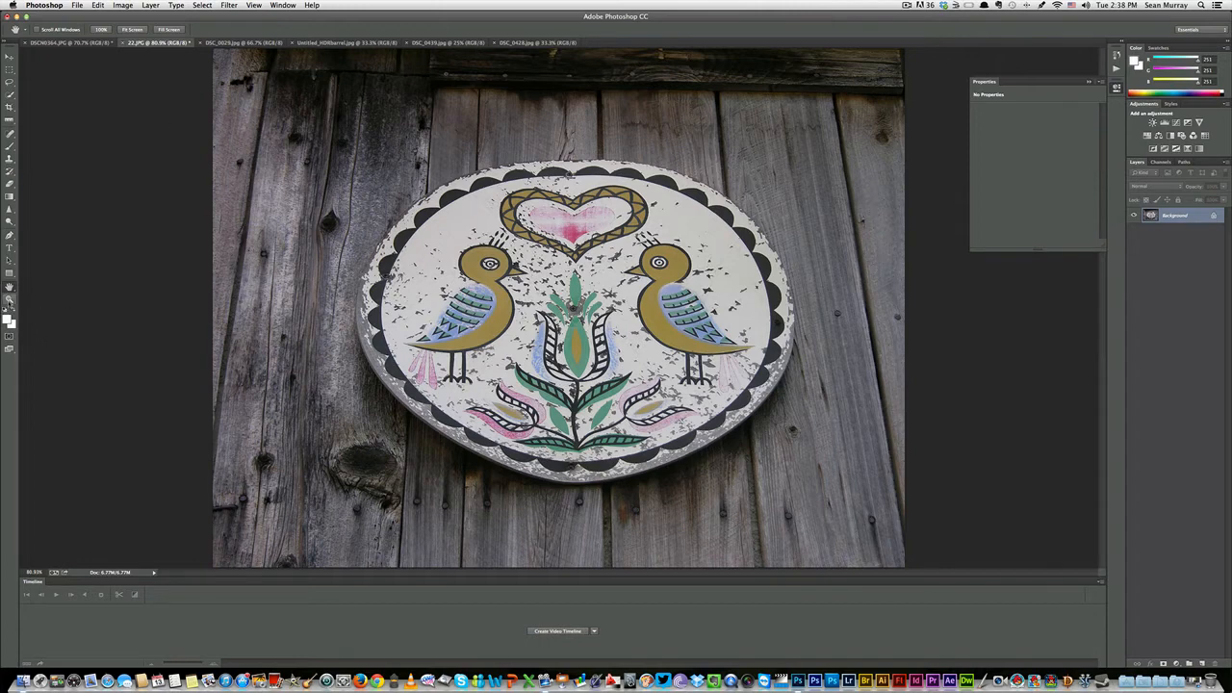
pyautogui.press('z')
pyautogui.click(572, 308)
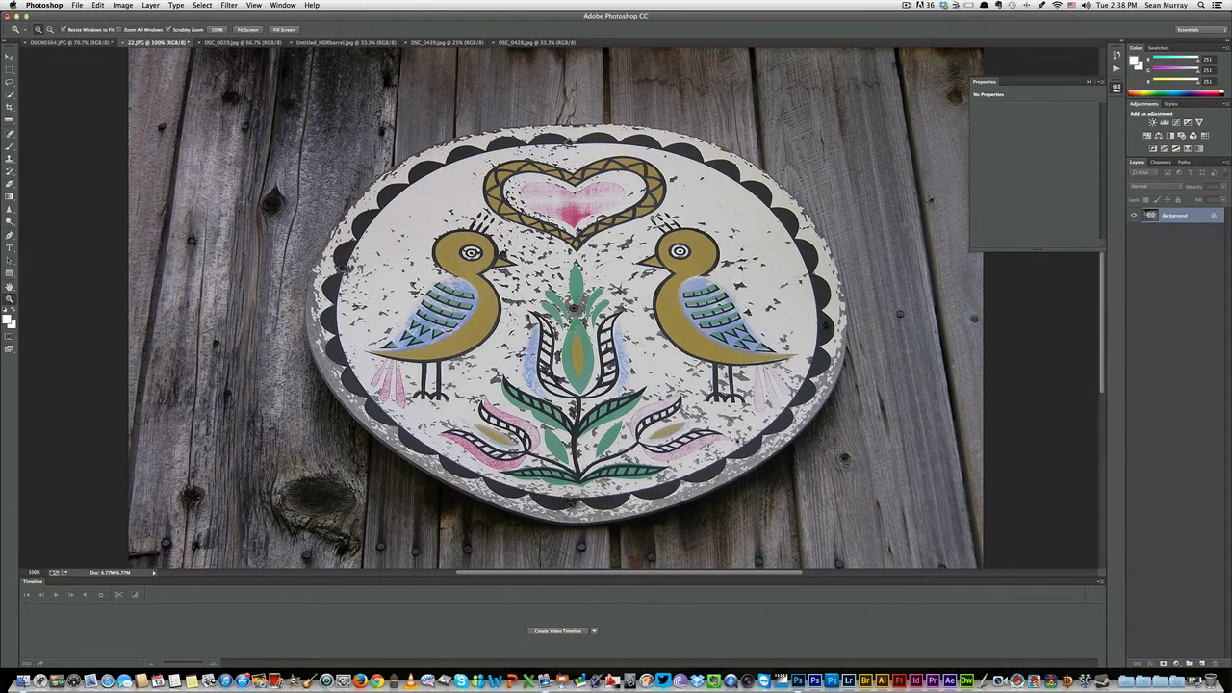
pyautogui.click(638, 336)
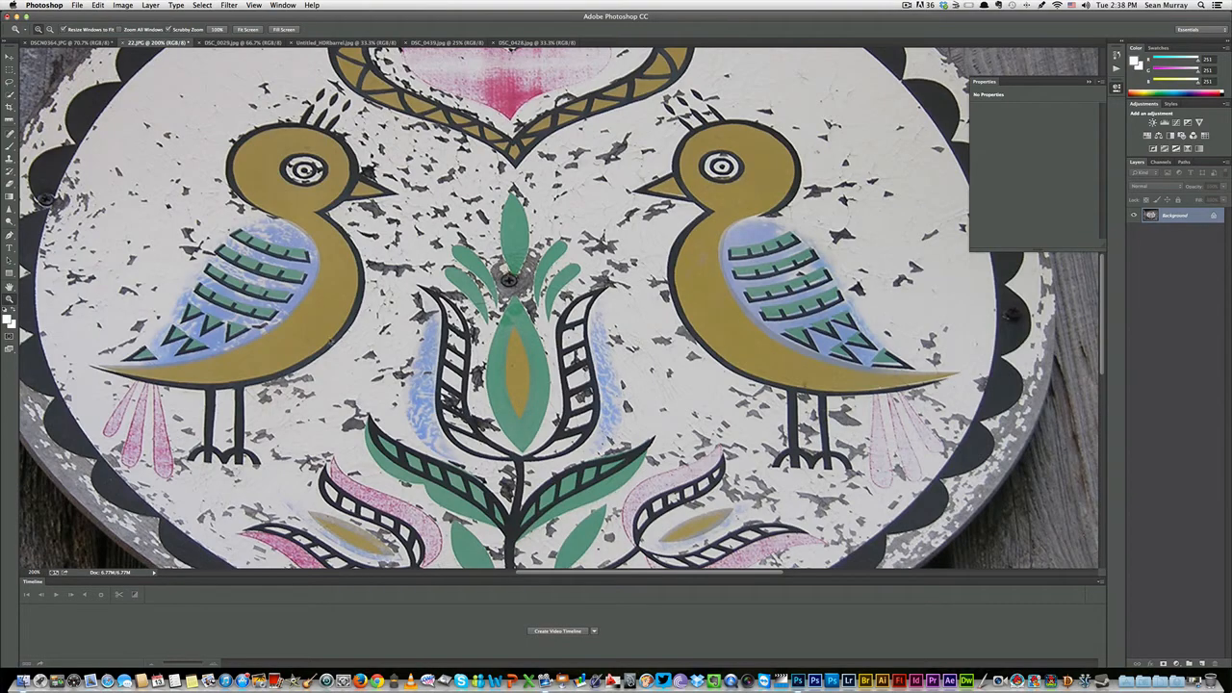
pyautogui.doubleClick(9, 286)
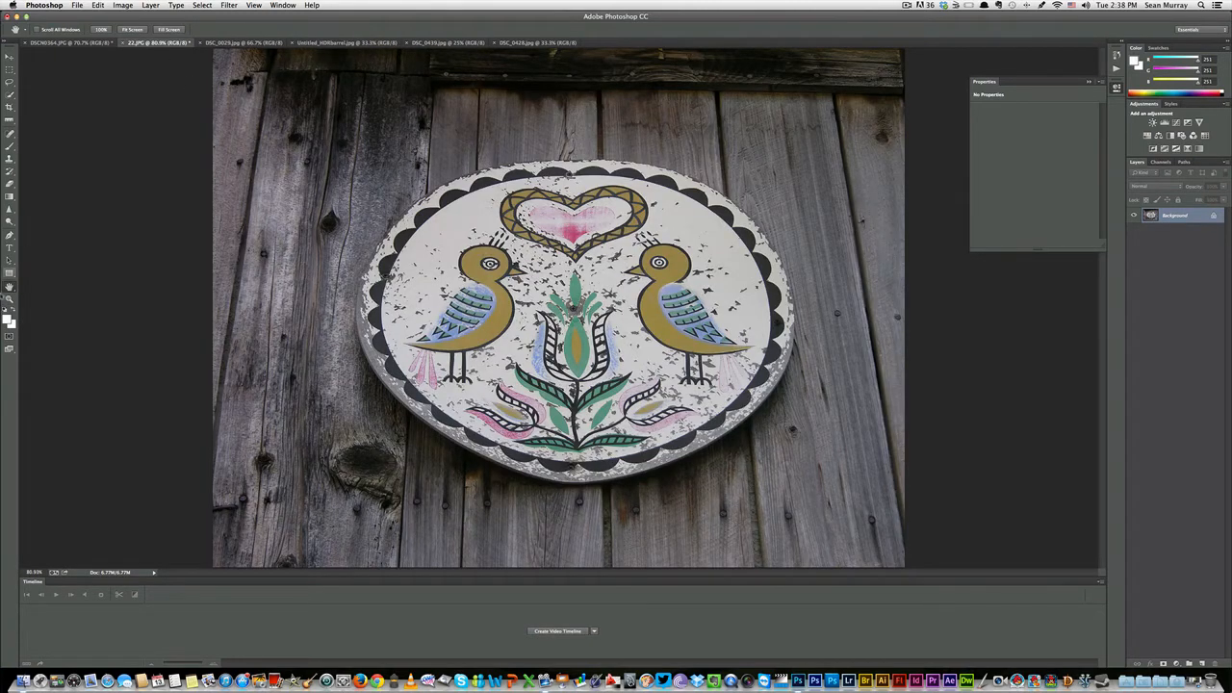
pyautogui.click(10, 299)
pyautogui.click(574, 307)
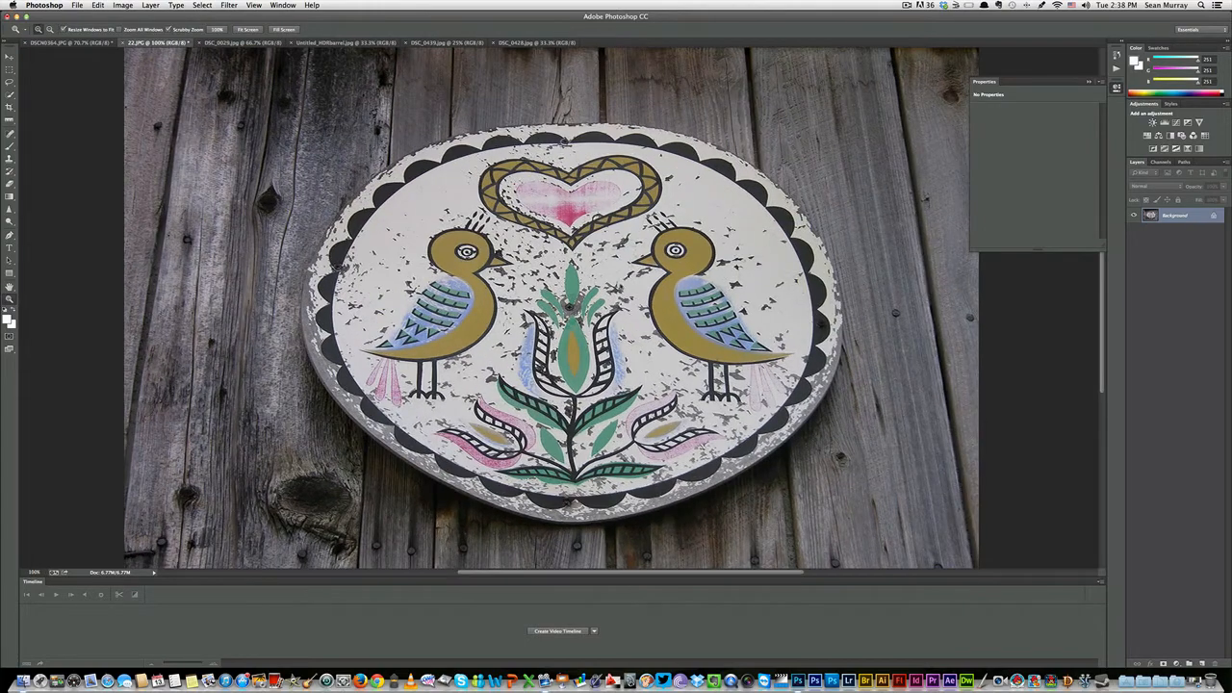
pyautogui.click(264, 4)
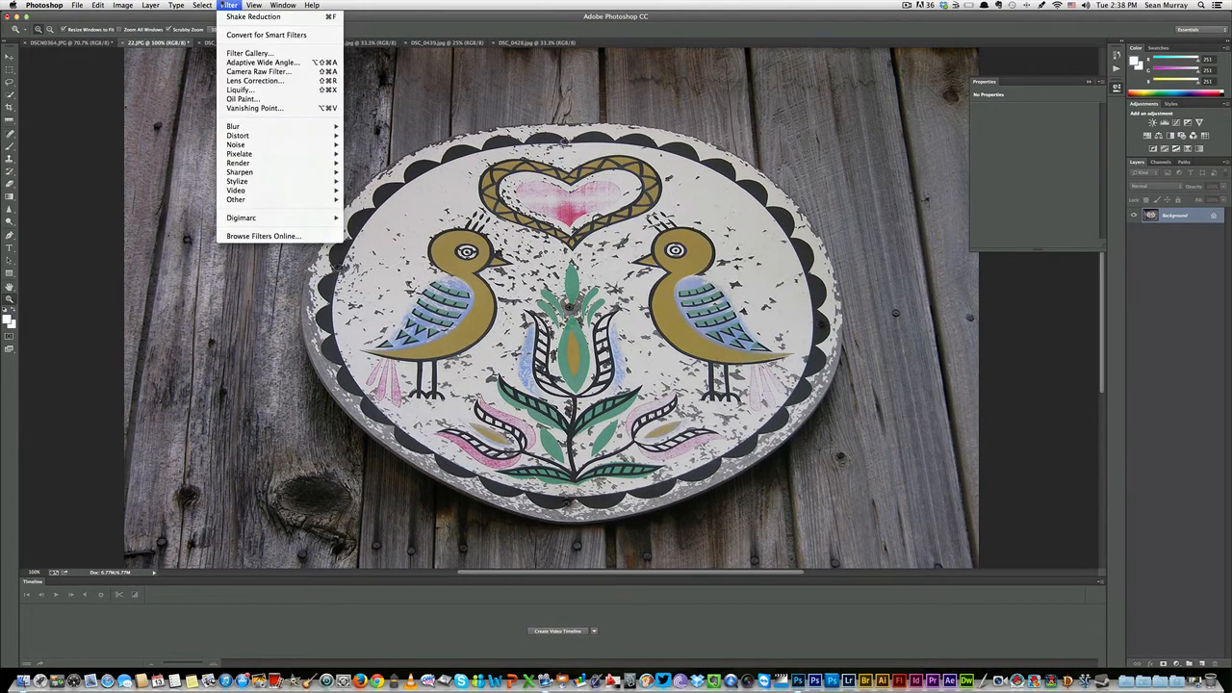
pyautogui.moveTo(270, 179)
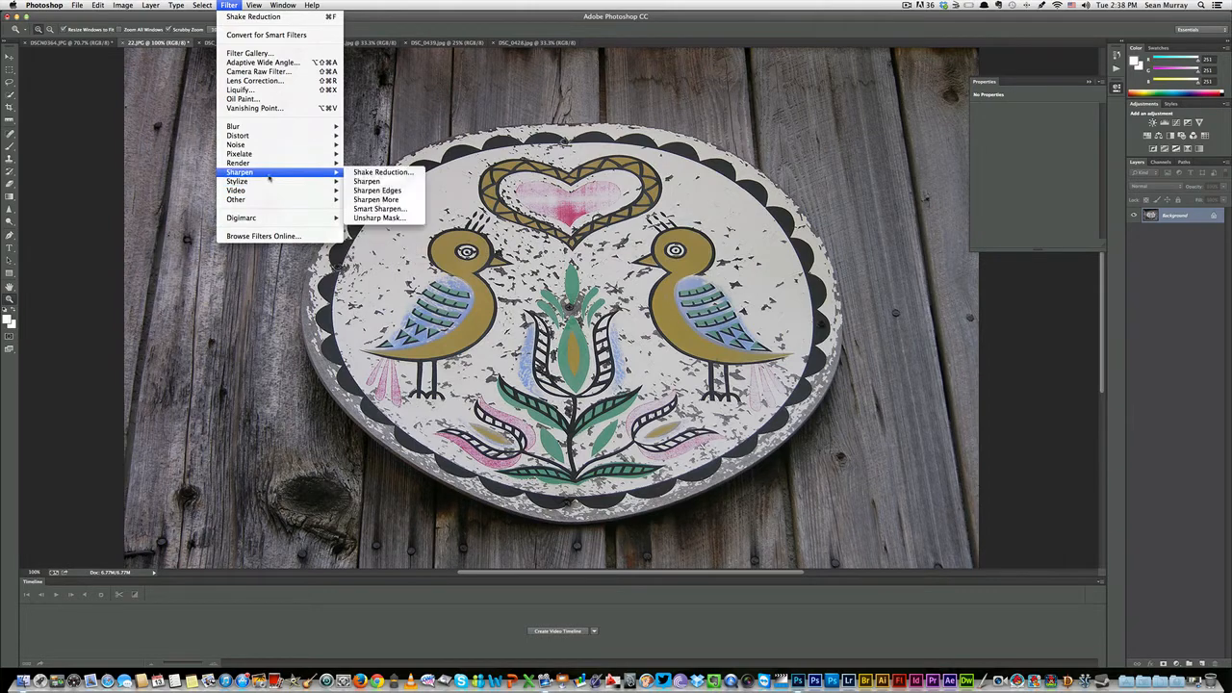
pyautogui.click(380, 208)
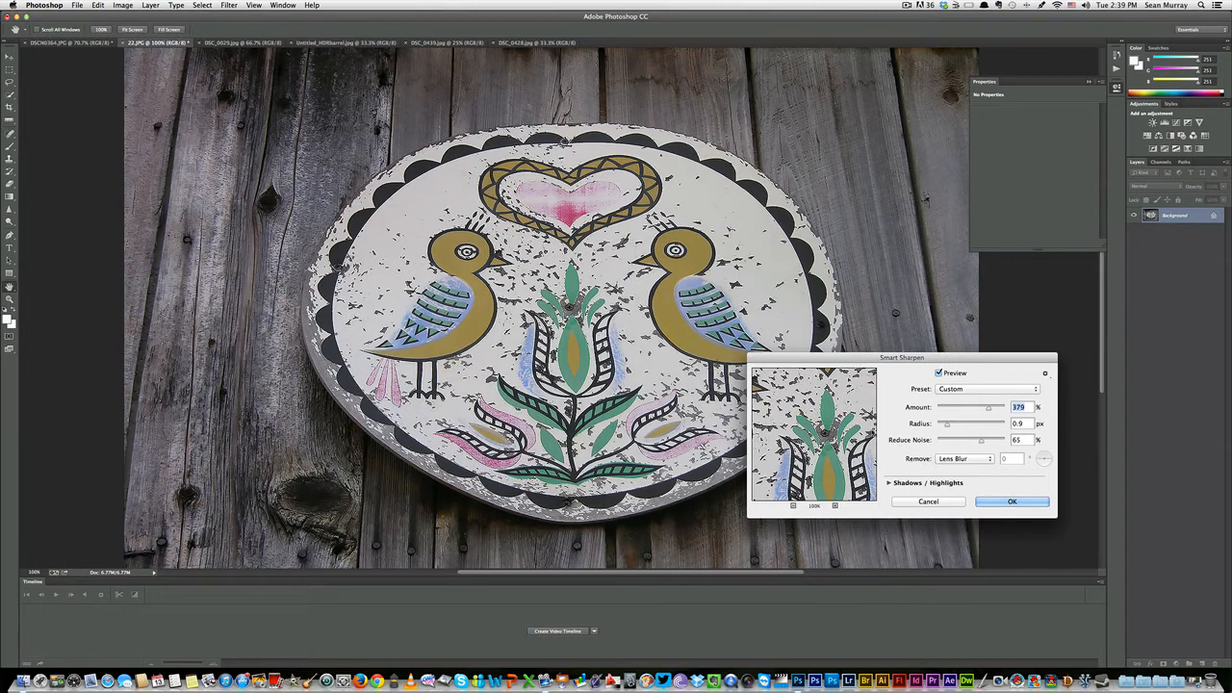
pyautogui.click(929, 501)
pyautogui.press('z')
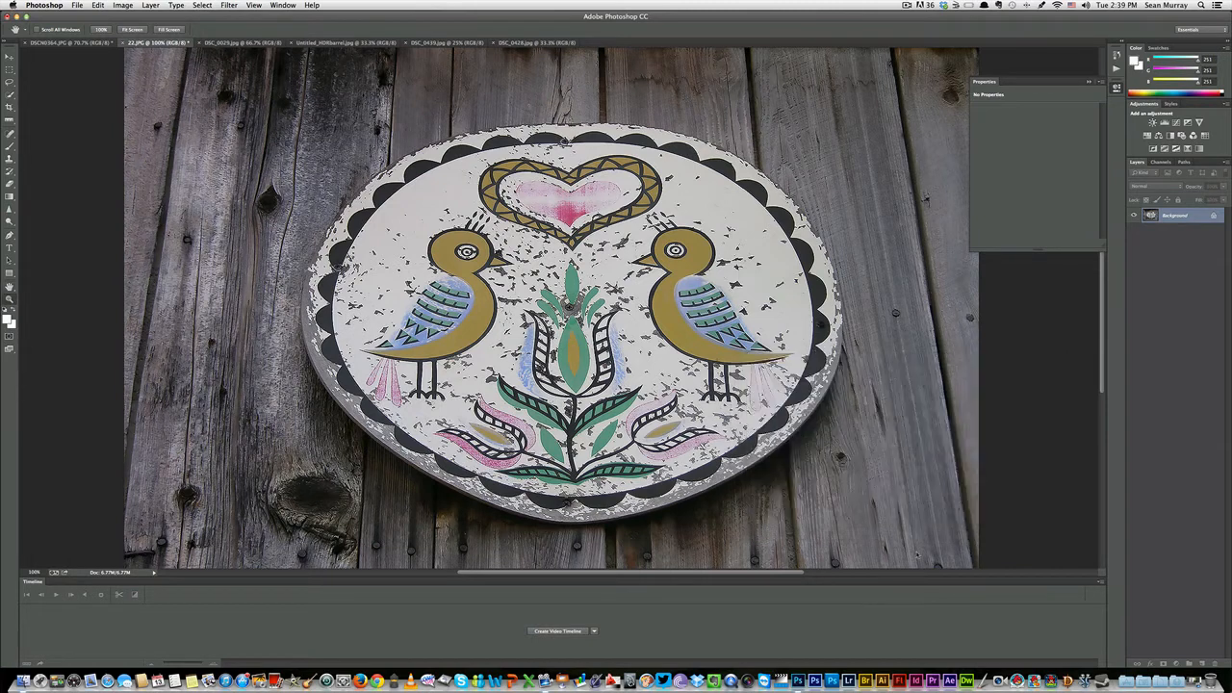
# Apply Camera Raw luminance noise reduction to the caged animal photo and view the result at a closer zoom
pyautogui.click(72, 43)
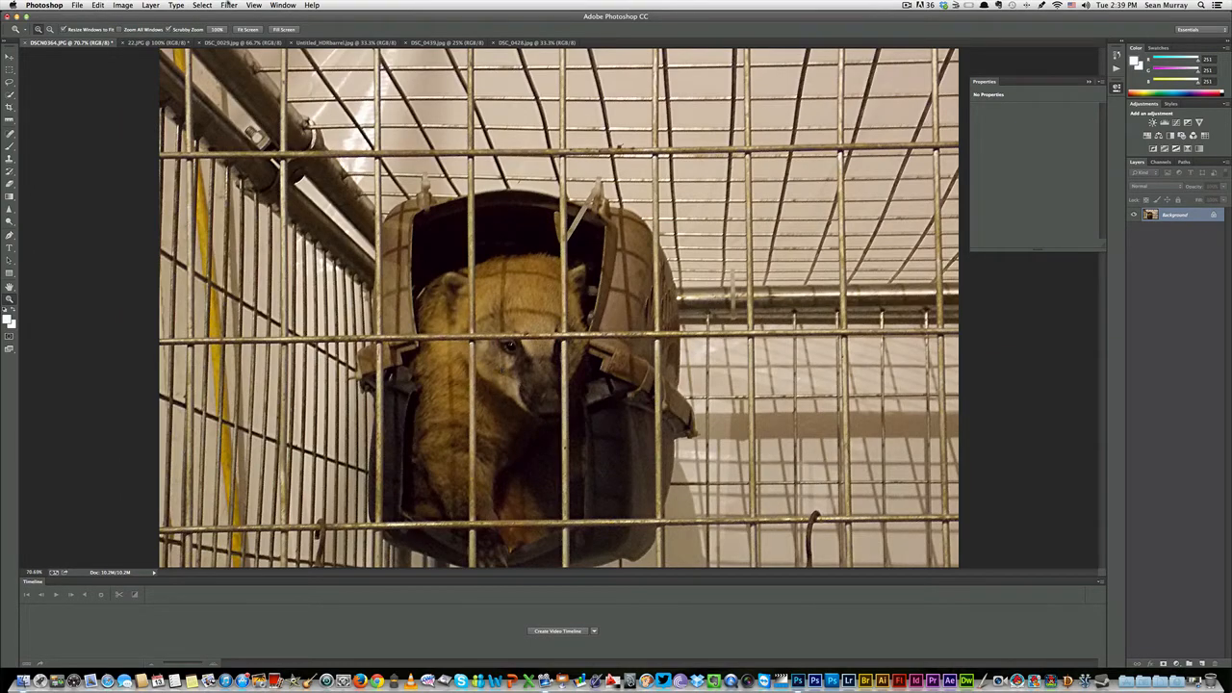
pyautogui.click(230, 5)
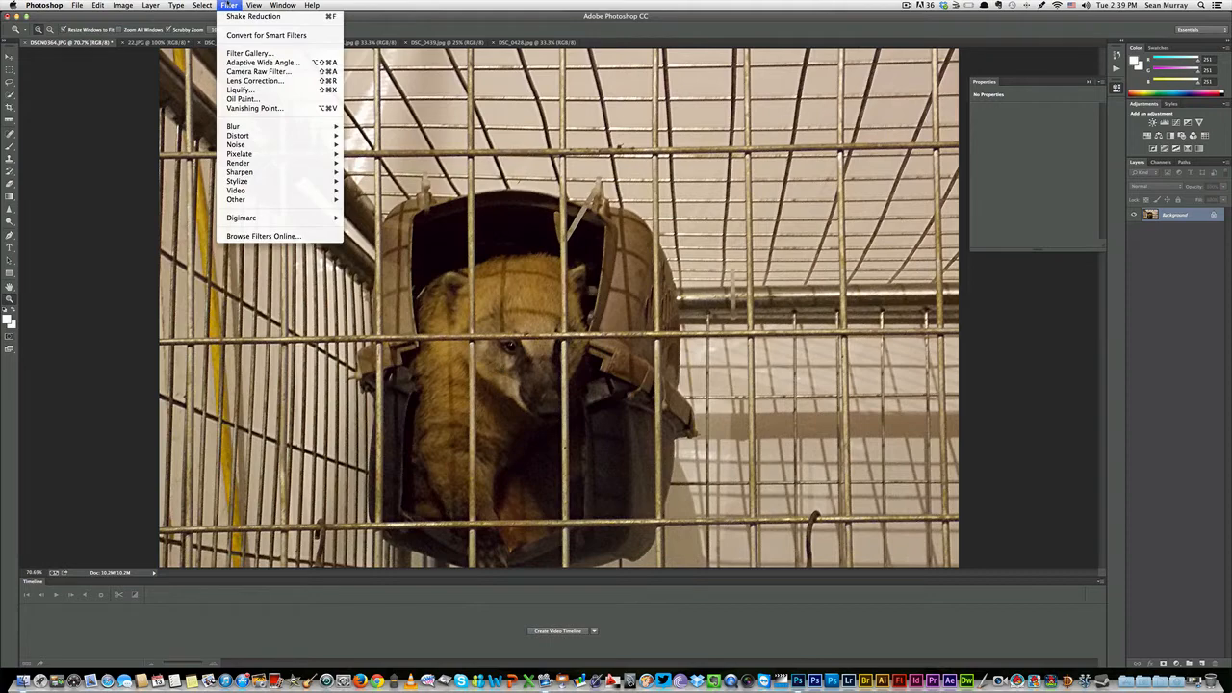
pyautogui.click(250, 71)
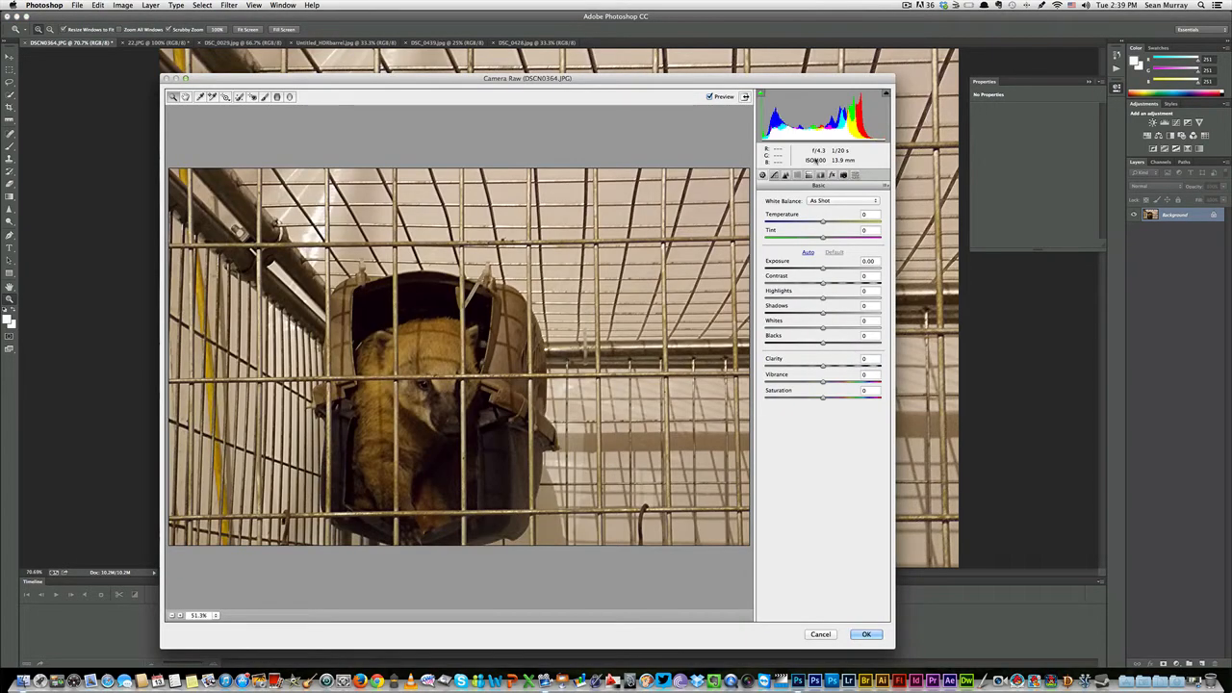
pyautogui.click(784, 175)
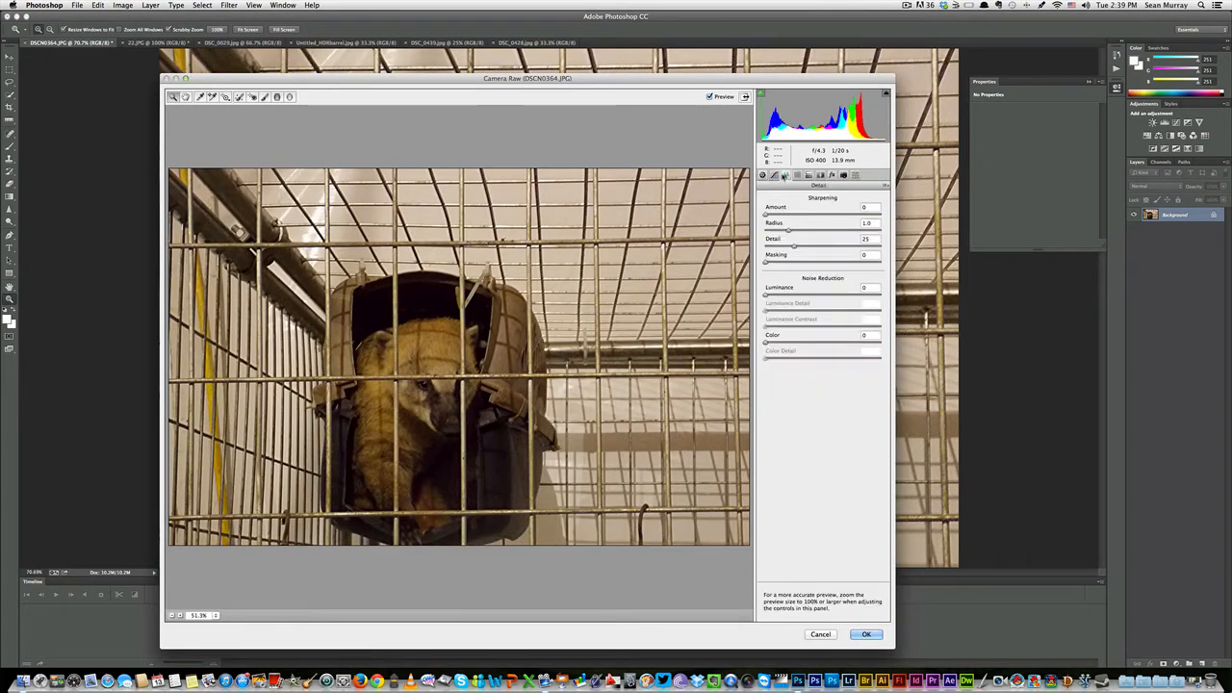
pyautogui.moveTo(770, 295)
pyautogui.mouseDown()
pyautogui.moveTo(833, 298)
pyautogui.moveTo(788, 298)
pyautogui.mouseUp()
pyautogui.click(867, 635)
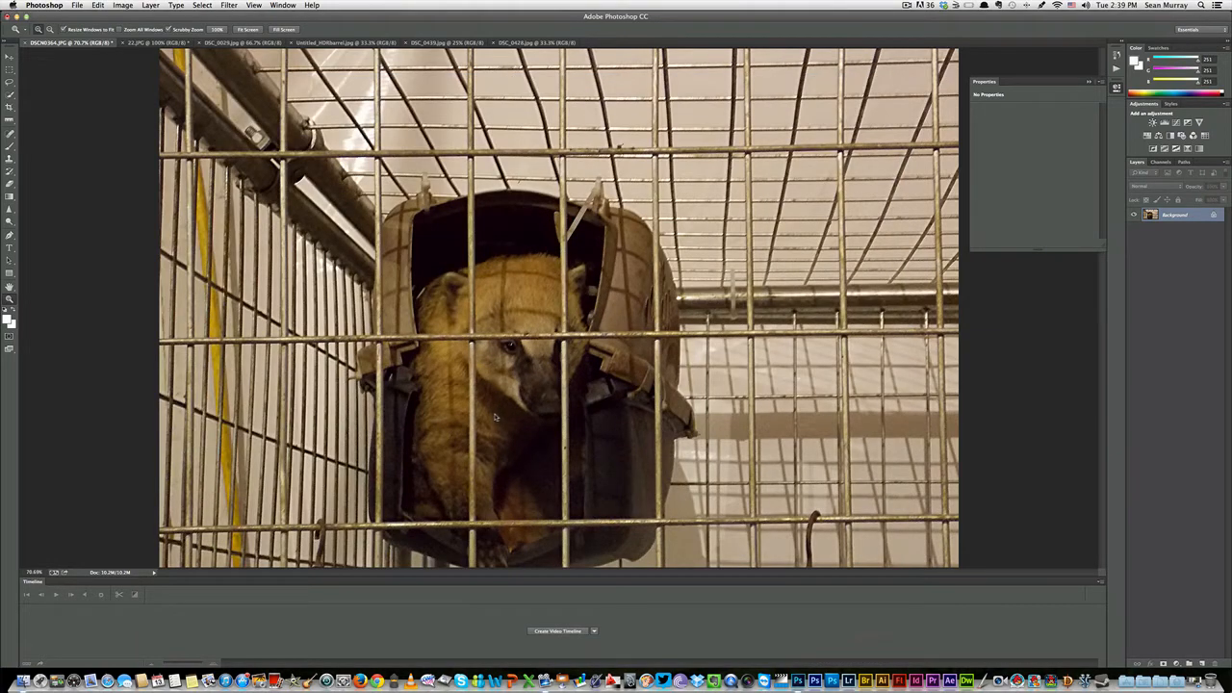
pyautogui.hotkey('ctrl', '1')
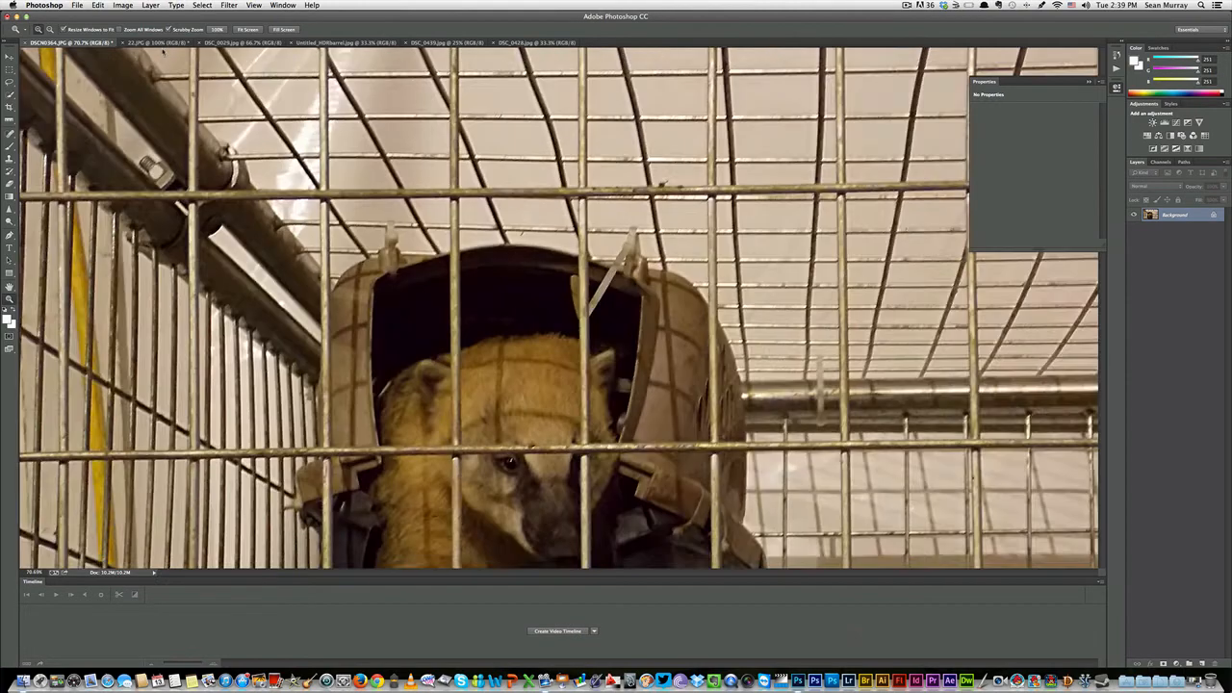
# Start Smart Sharpen on the painted sign photo with amount 379%, radius 0.8 px and reduce noise 50%
pyautogui.click(154, 43)
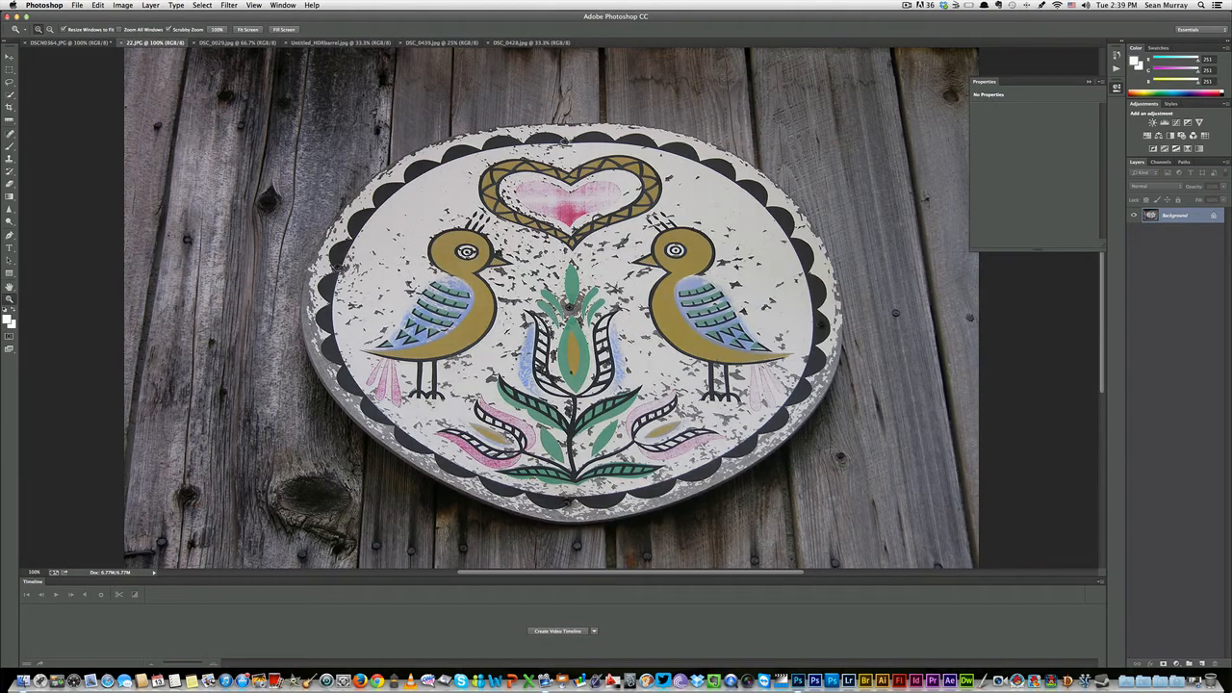
pyautogui.click(276, 5)
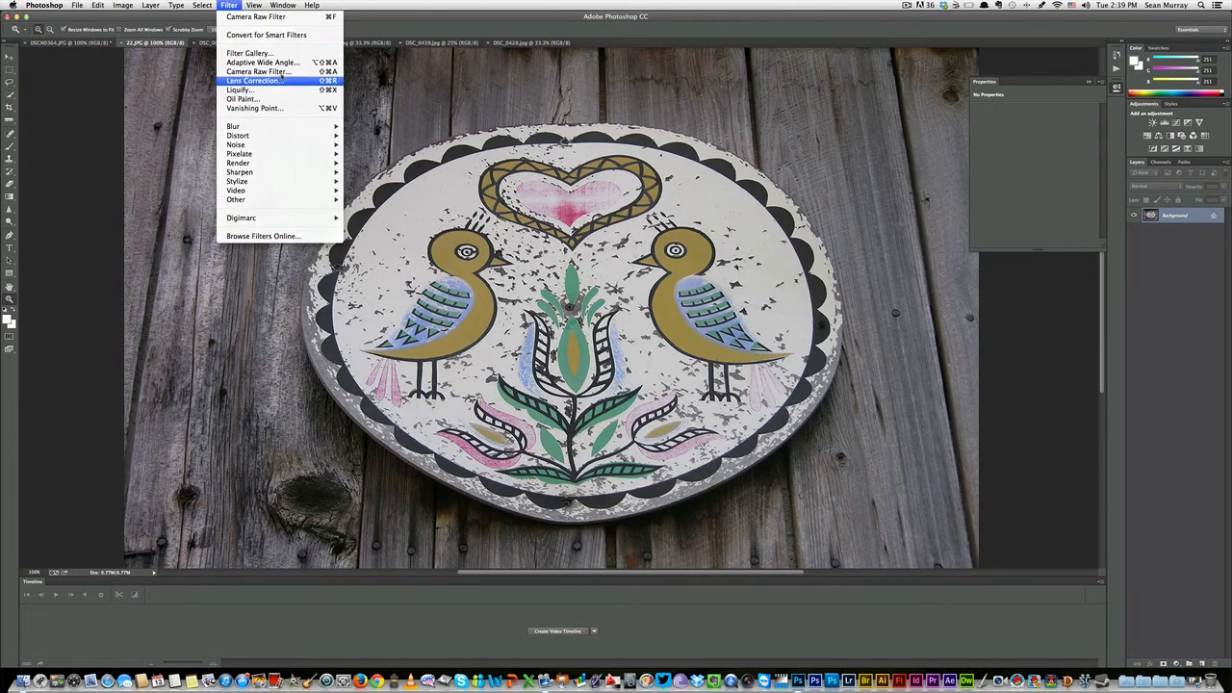
pyautogui.moveTo(292, 174)
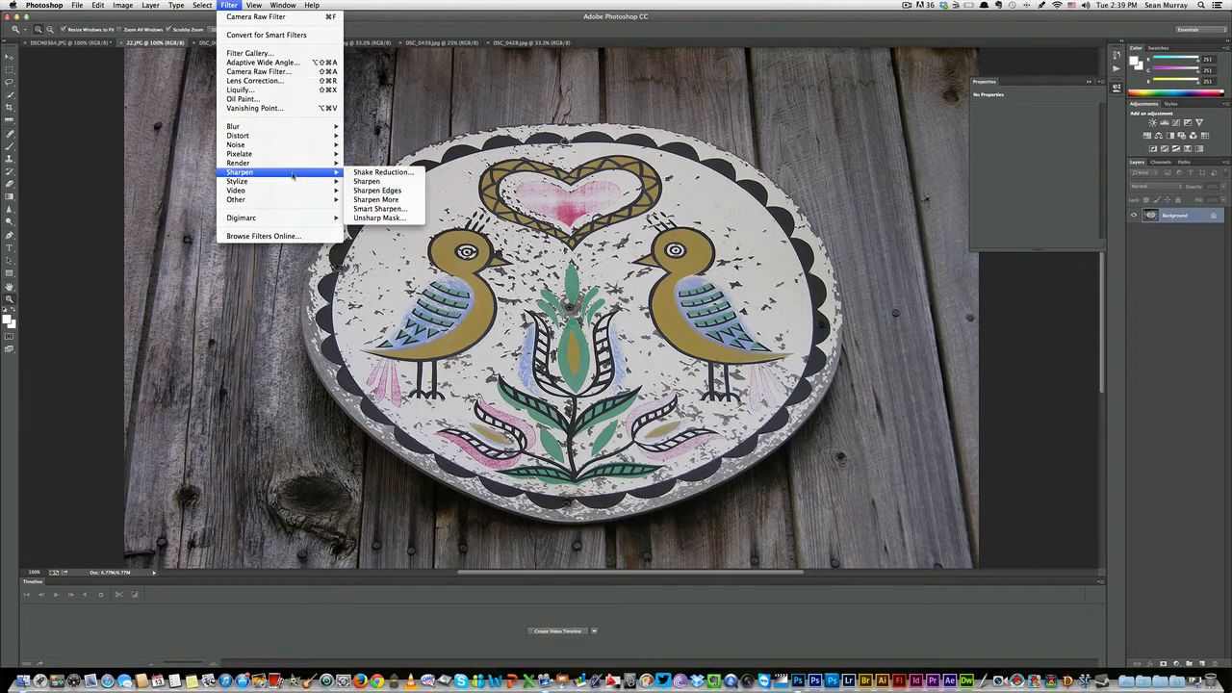
pyautogui.click(385, 210)
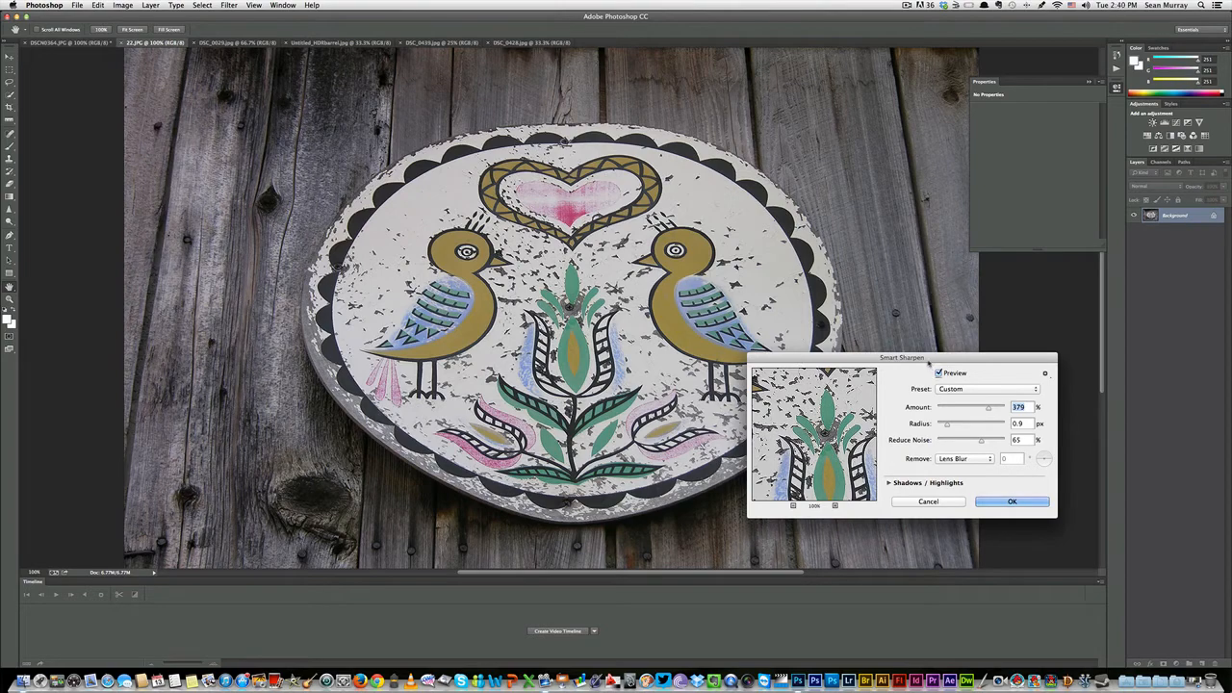
pyautogui.moveTo(929, 362); pyautogui.dragTo(962, 361)
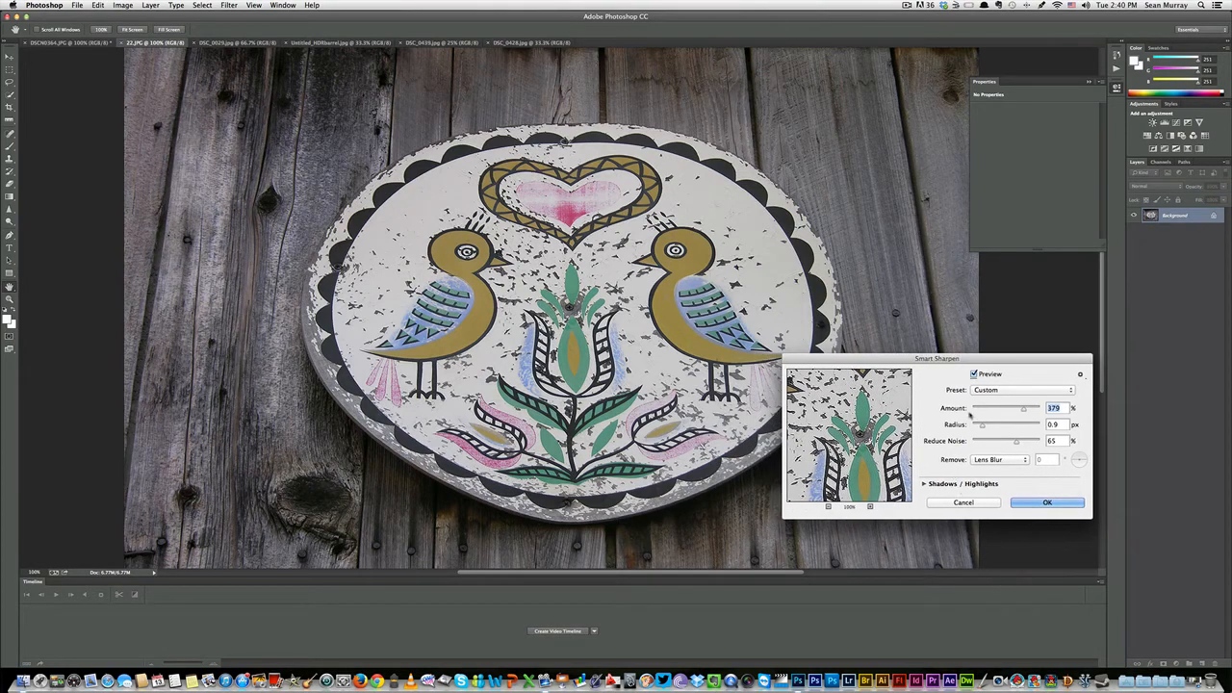
pyautogui.click(1012, 410)
pyautogui.click(1013, 426)
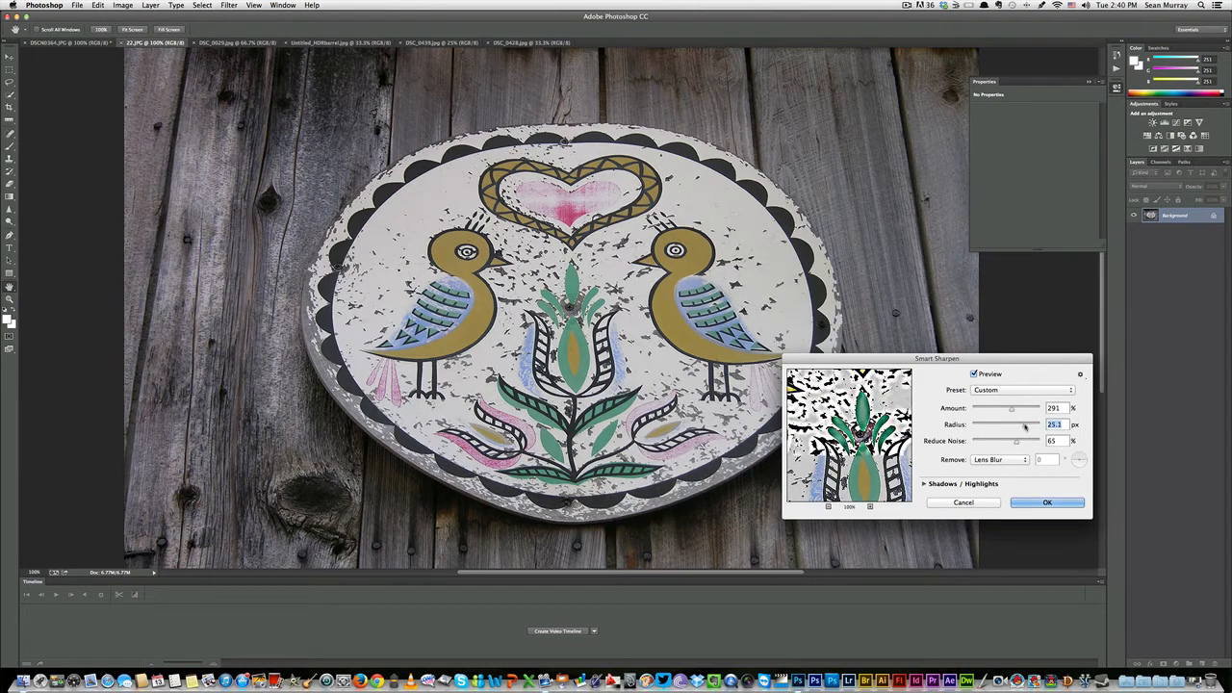
pyautogui.click(1027, 426)
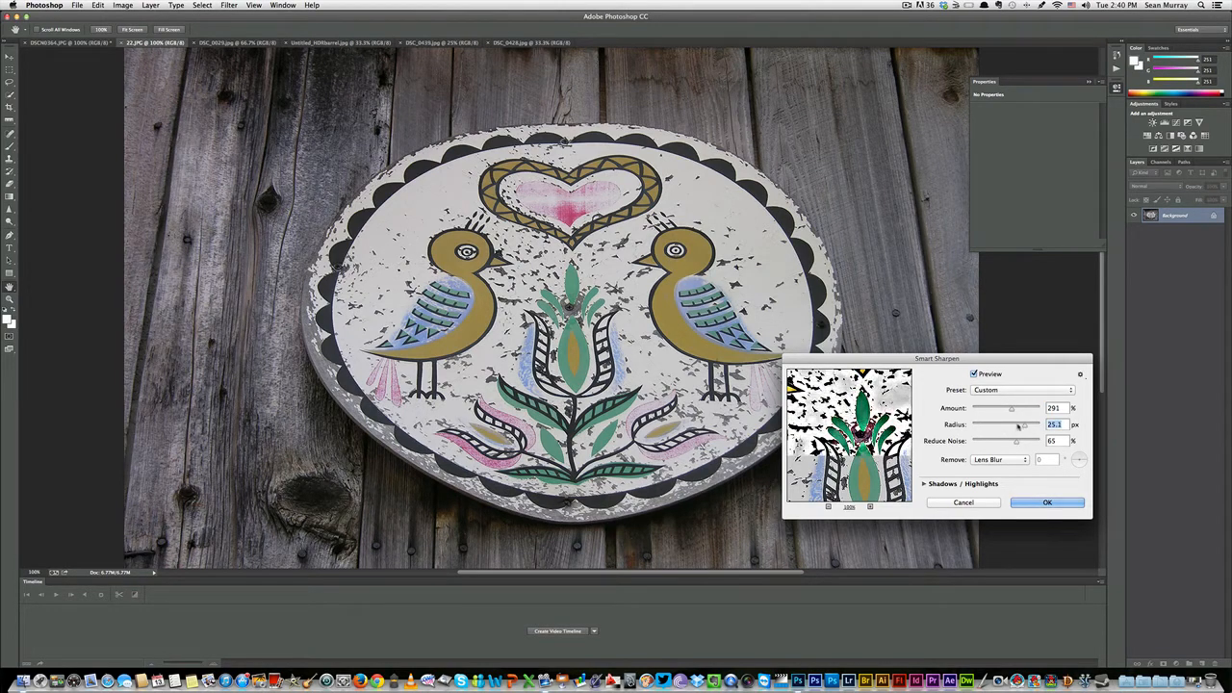
pyautogui.click(981, 424)
pyautogui.click(982, 409)
pyautogui.moveTo(1003, 408); pyautogui.dragTo(1007, 443)
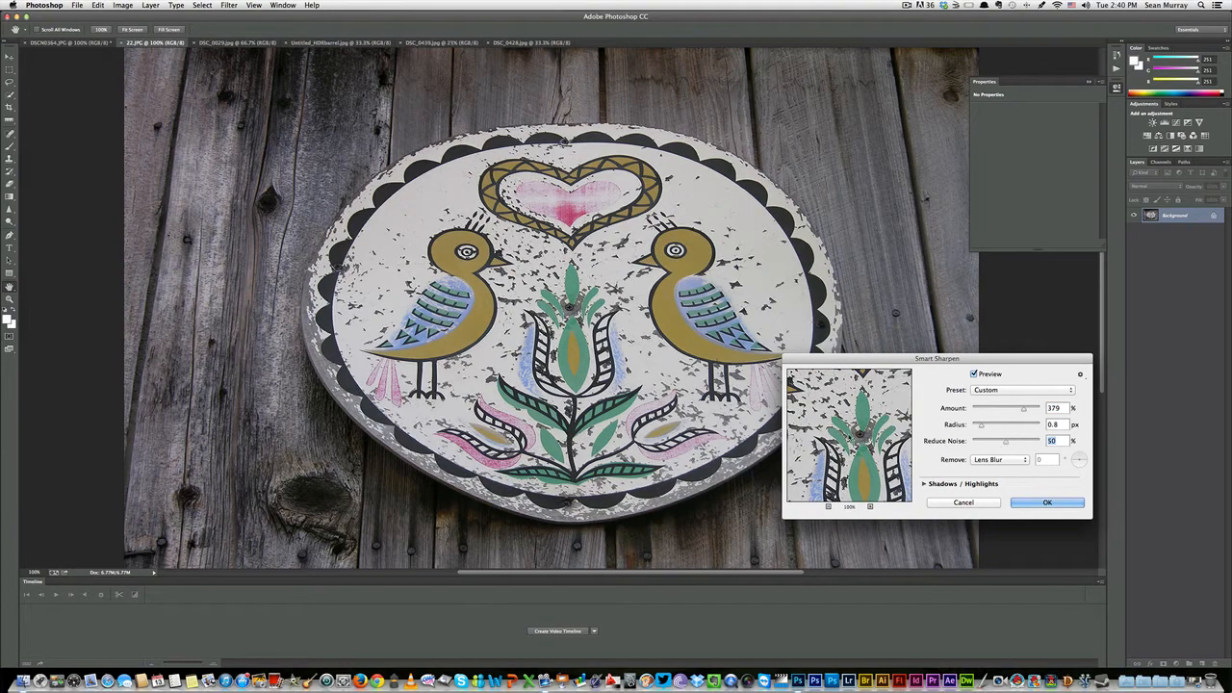
# Enlarge the Smart Sharpen preview, test a radius of 31.9 px for halos, and set the radius to 2.3 px
pyautogui.click(871, 508)
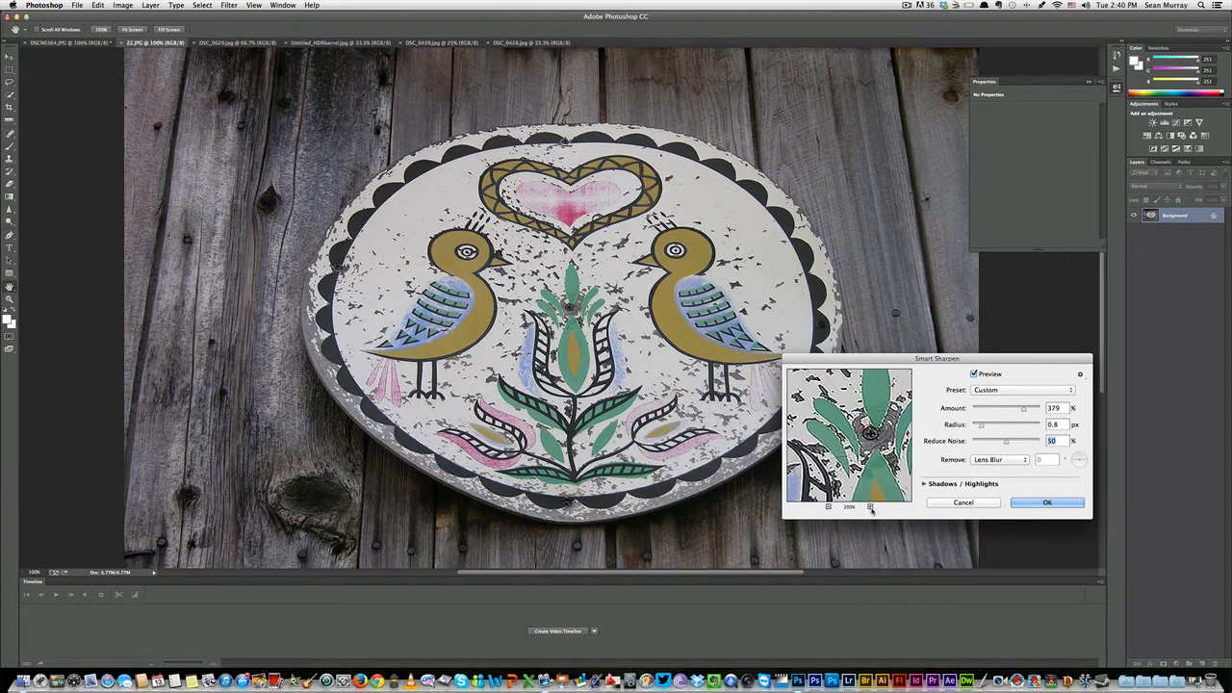
pyautogui.click(872, 508)
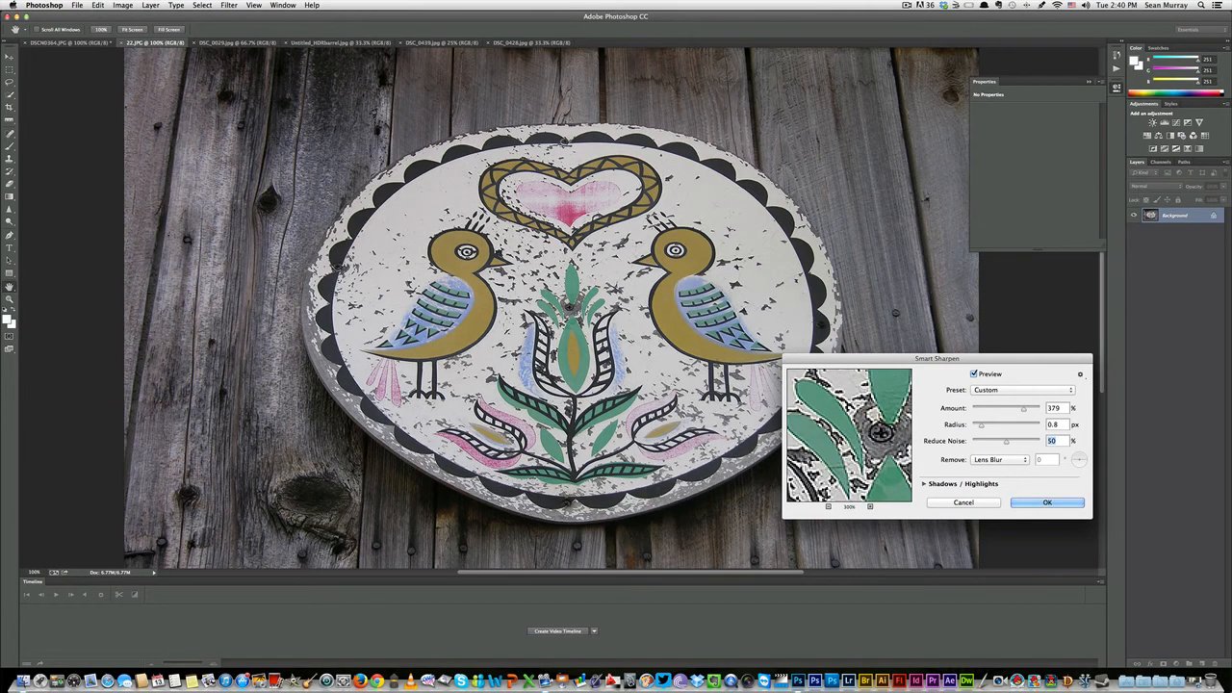
pyautogui.click(1028, 425)
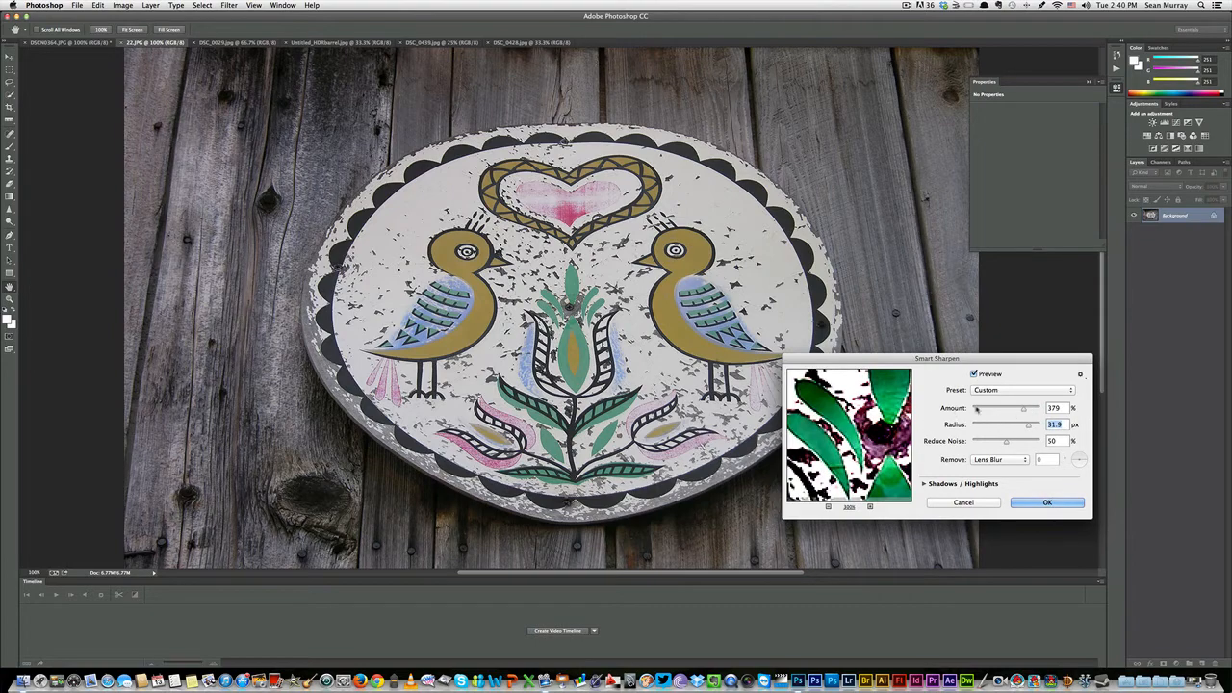
pyautogui.click(990, 427)
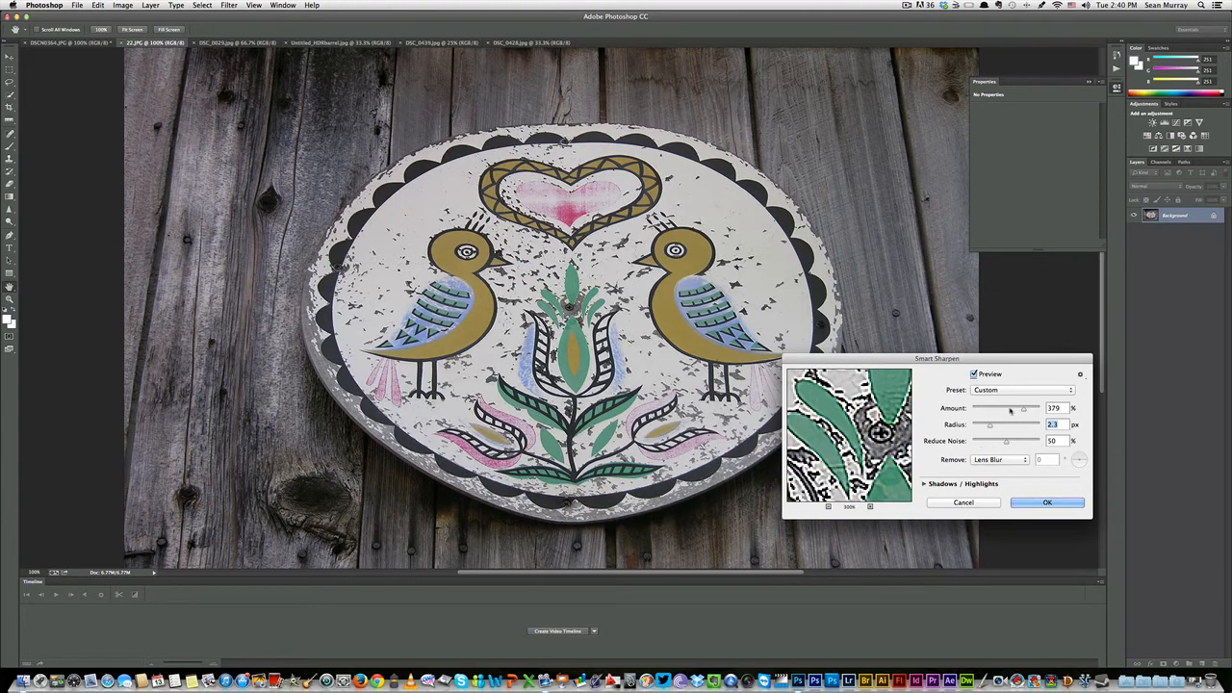
# Set the sharpening amount to 305% and reduce noise to 60%, and apply Smart Sharpen to the sign photo
pyautogui.moveTo(1006, 441); pyautogui.dragTo(1014, 410)
pyautogui.moveTo(997, 443); pyautogui.dragTo(1010, 442)
pyautogui.moveTo(1014, 440); pyautogui.dragTo(1019, 441)
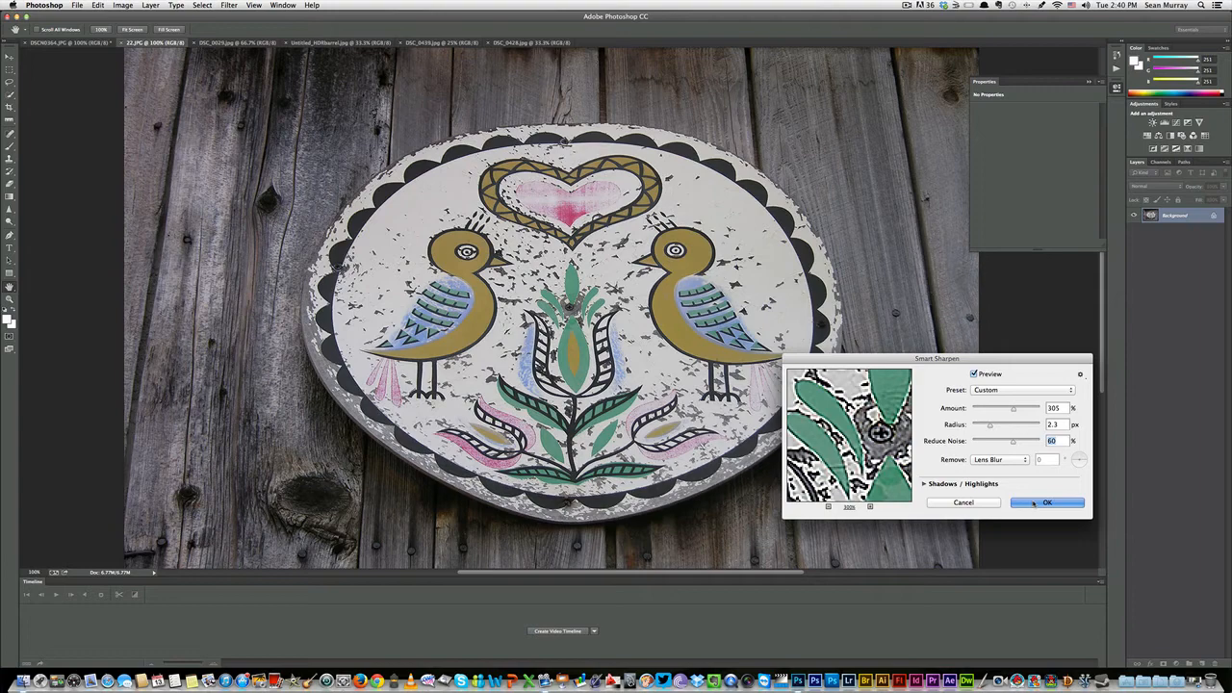
pyautogui.click(1034, 504)
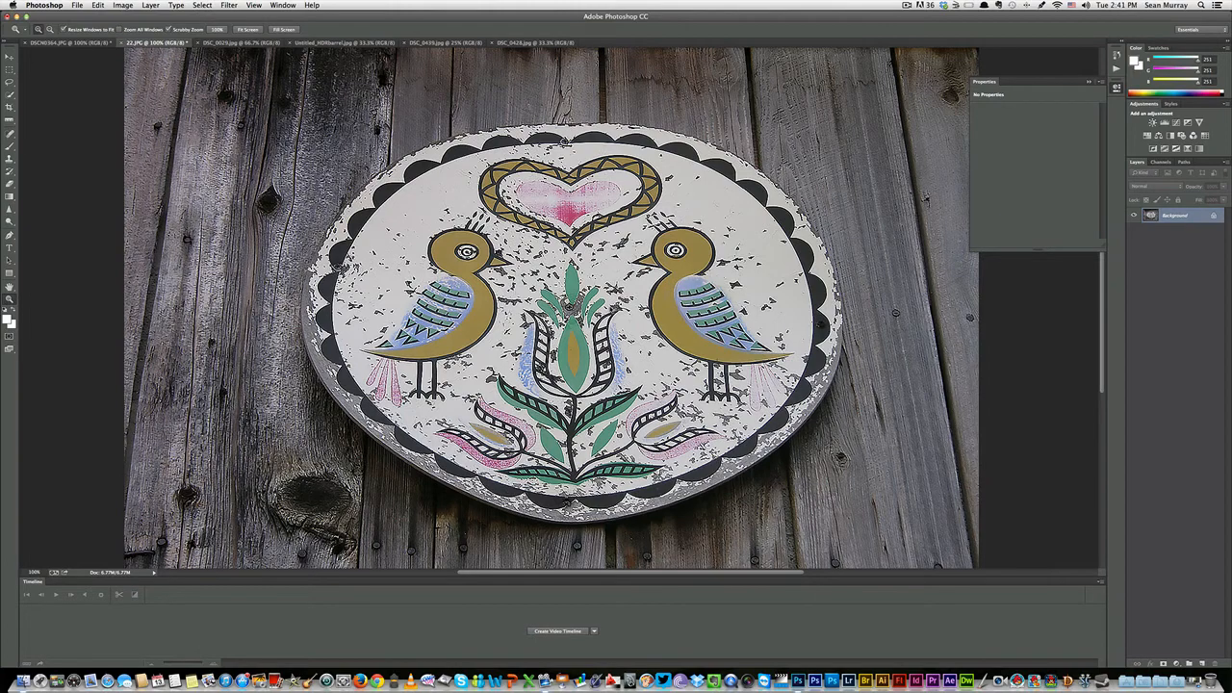
# Examine the sharpened bird and flower details at up to 400% zoom, then fit the whole sign photo on screen
pyautogui.click(542, 304)
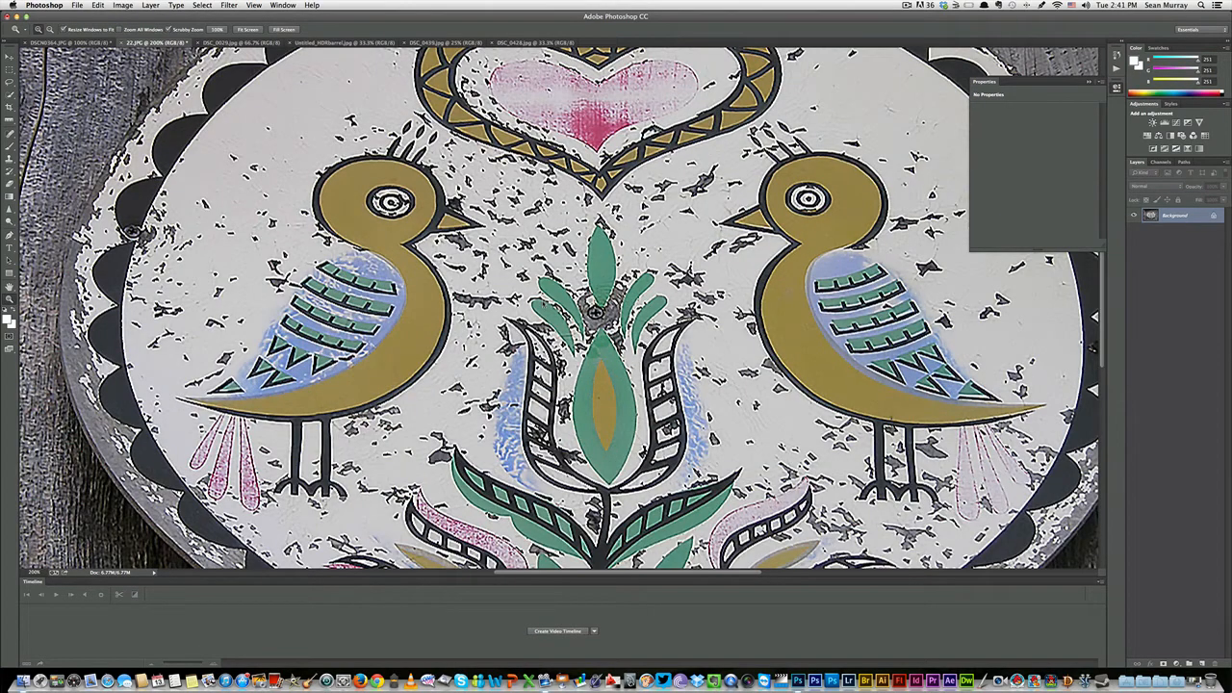
pyautogui.click(140, 104)
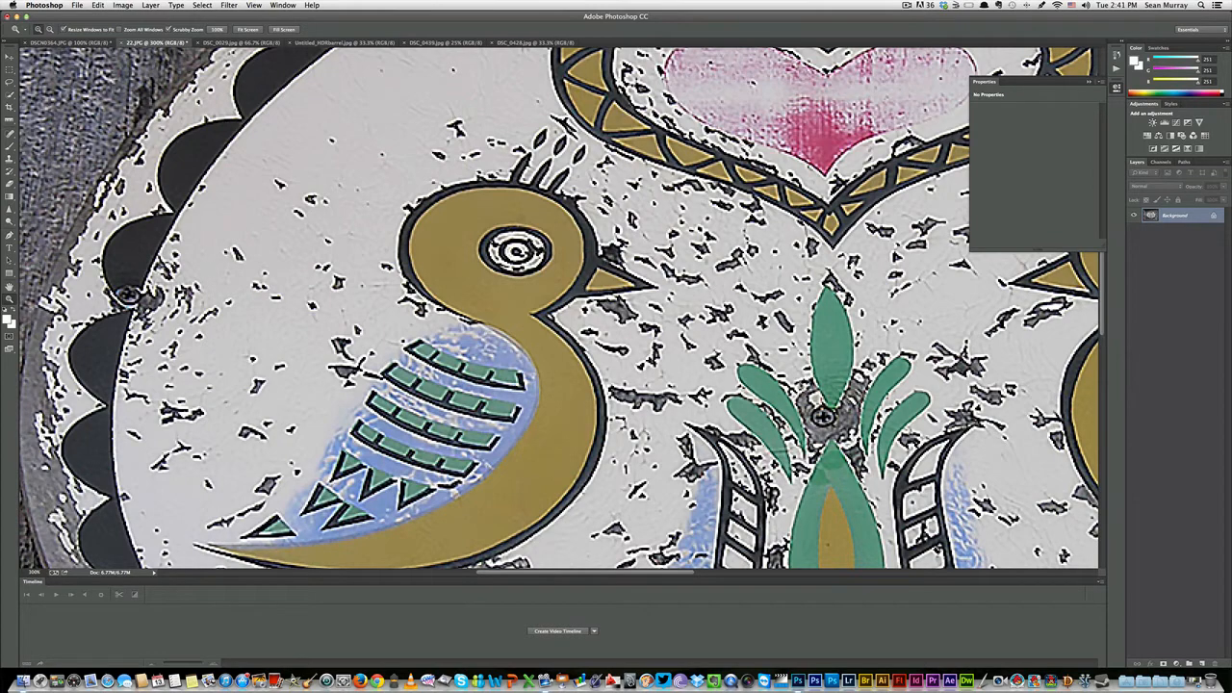
pyautogui.click(823, 416)
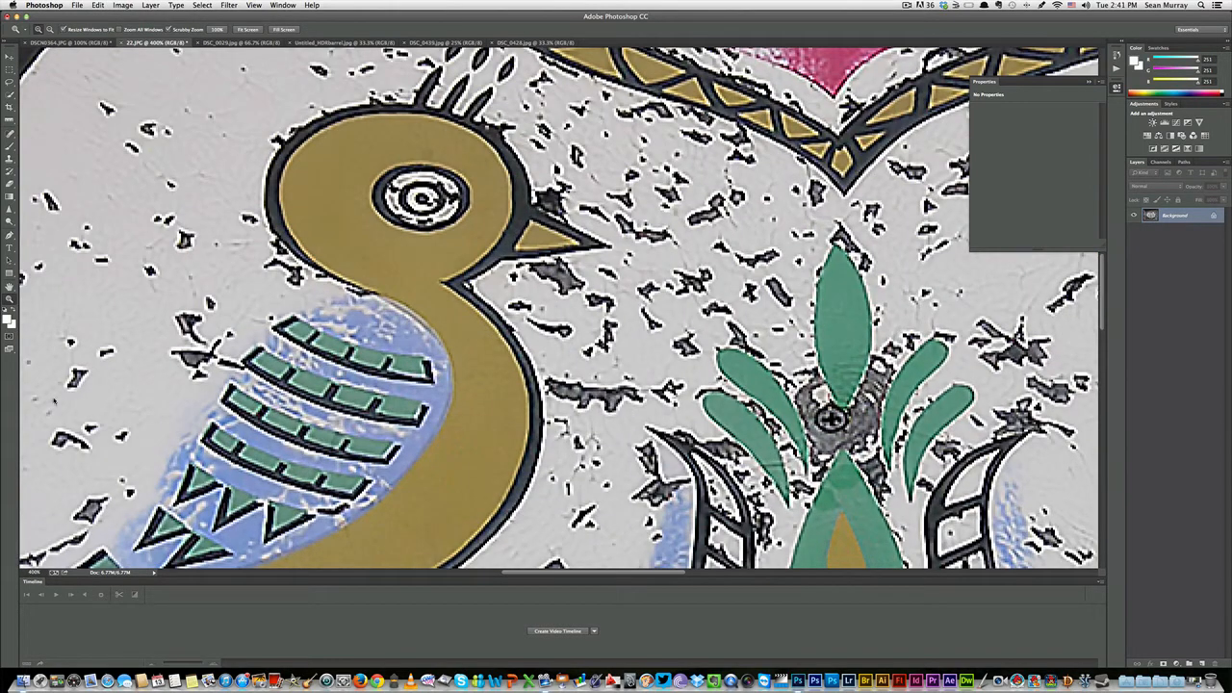
pyautogui.doubleClick(9, 286)
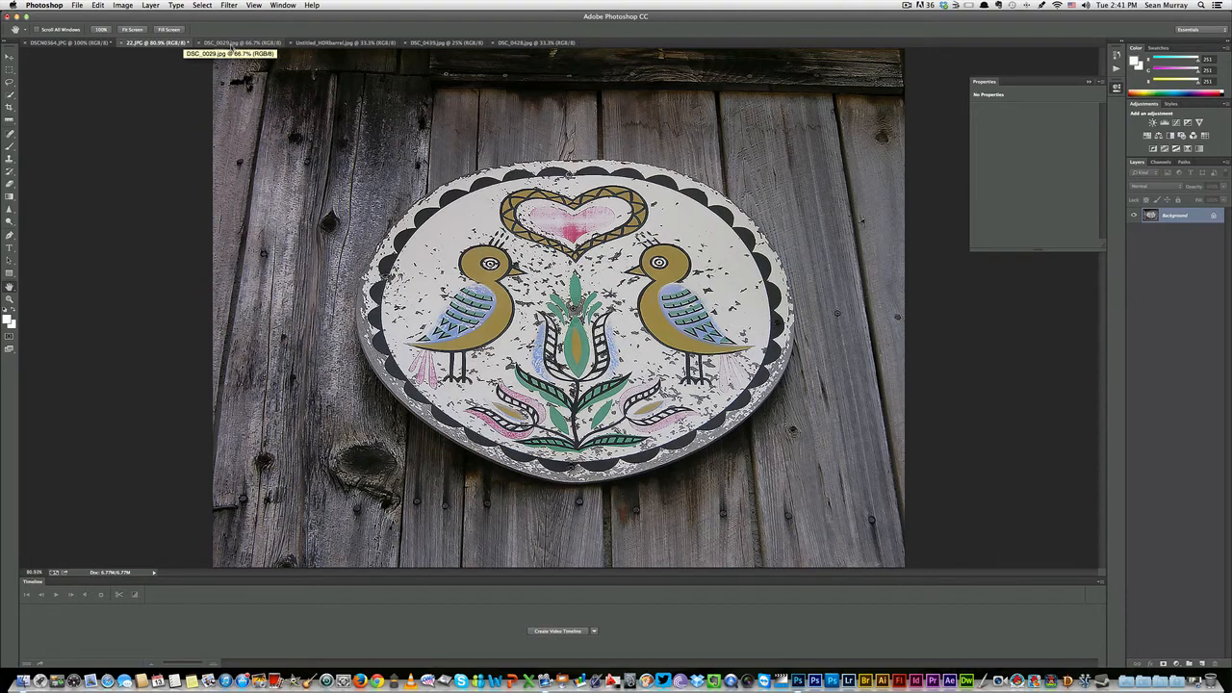
# Open the portrait DSC_0029.jpg in the Camera Raw filter and enlarge the woman's face to 66.7%
pyautogui.click(231, 44)
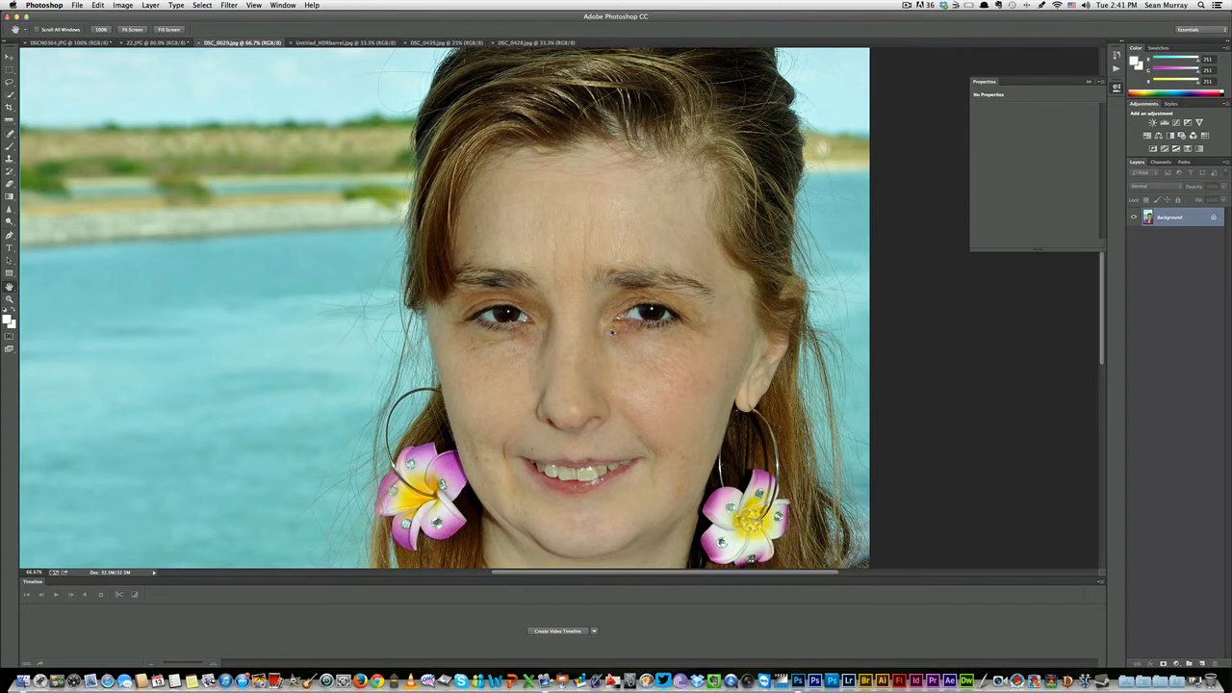
pyautogui.click(254, 6)
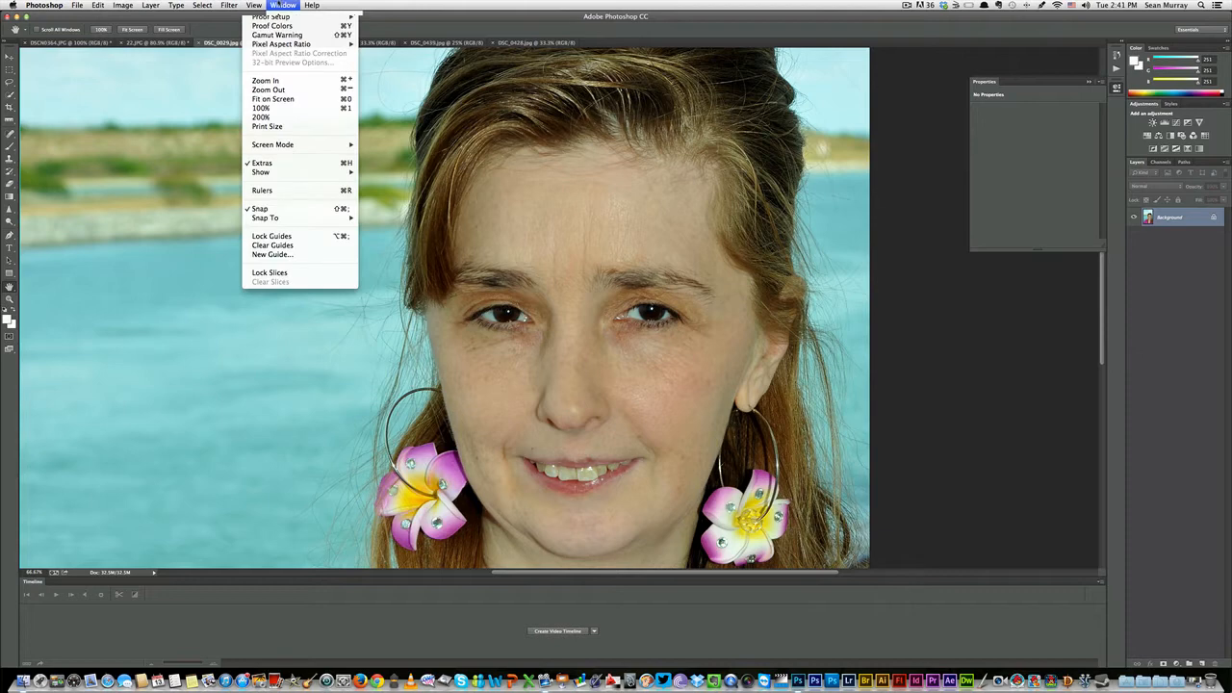
pyautogui.moveTo(230, 6)
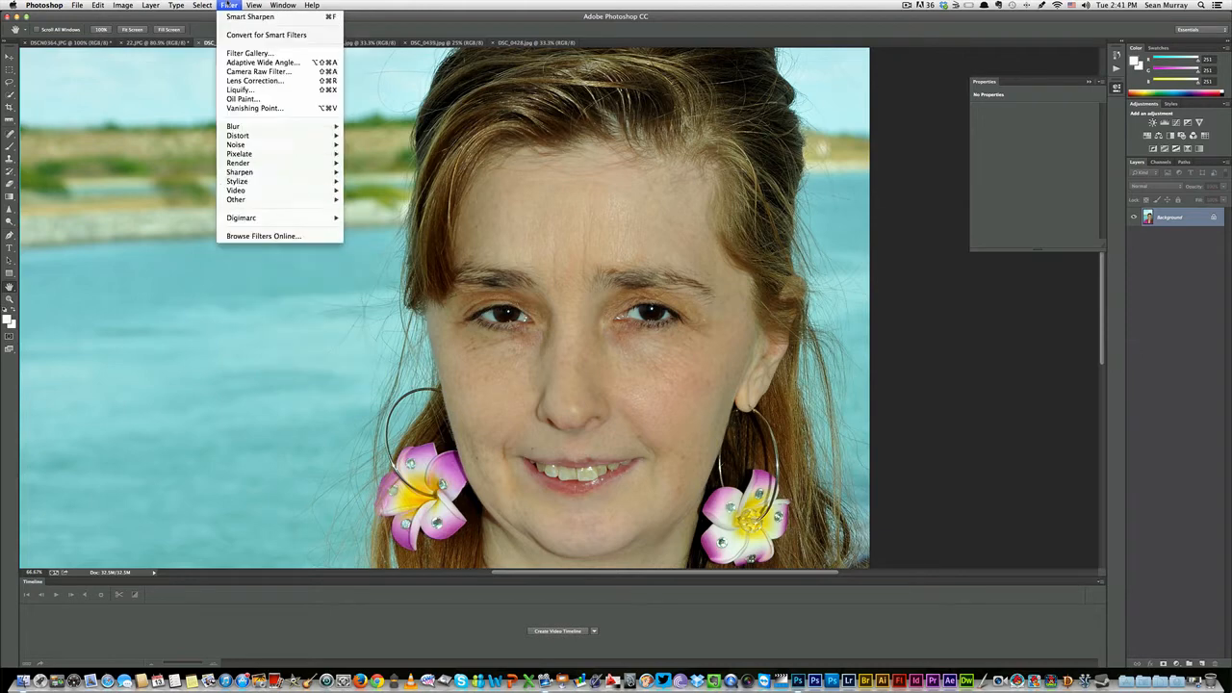
pyautogui.click(259, 77)
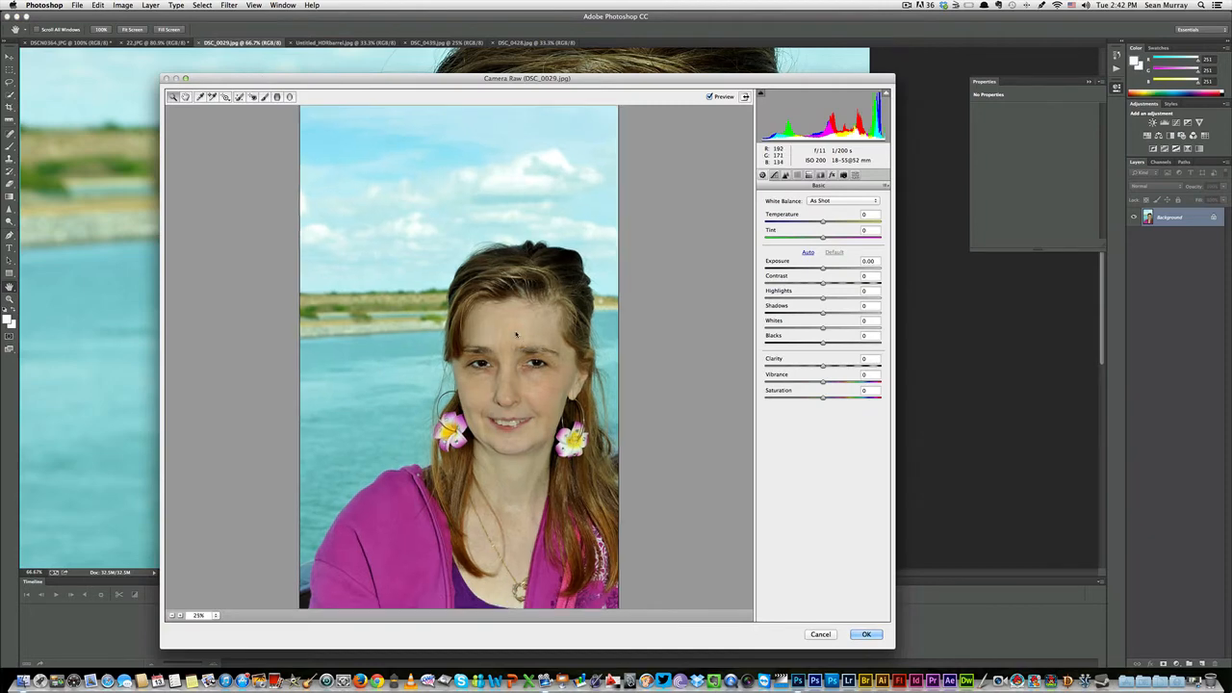
pyautogui.click(537, 366)
pyautogui.click(538, 369)
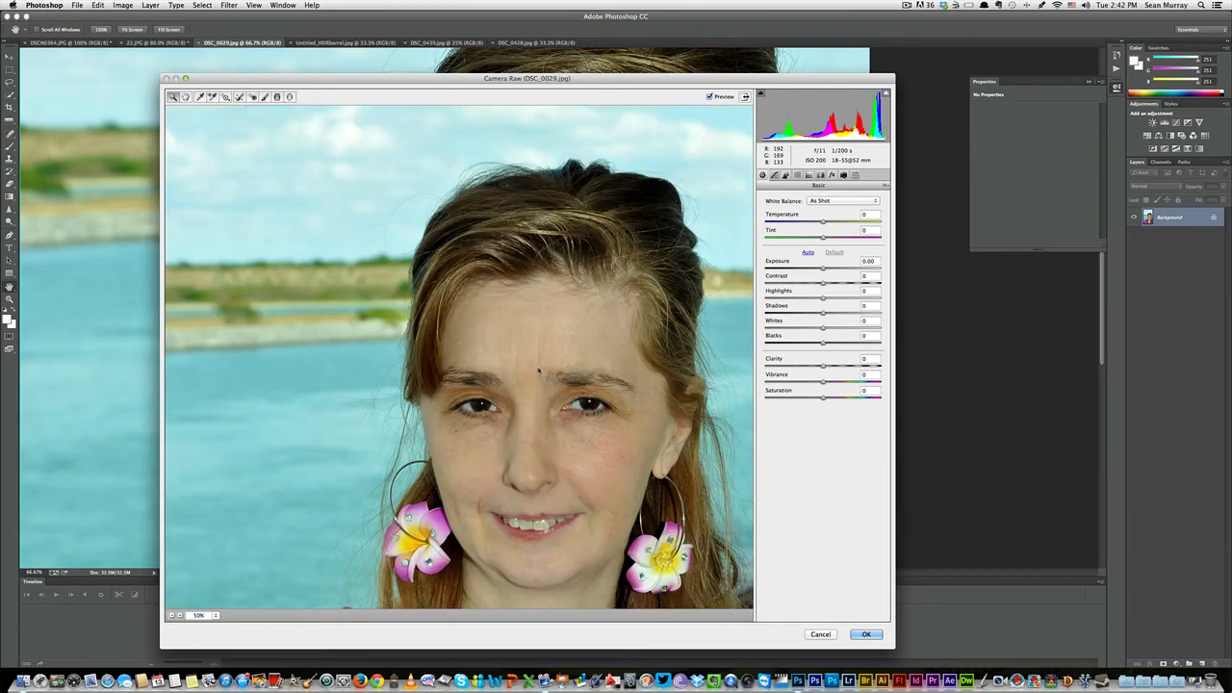
pyautogui.click(514, 234)
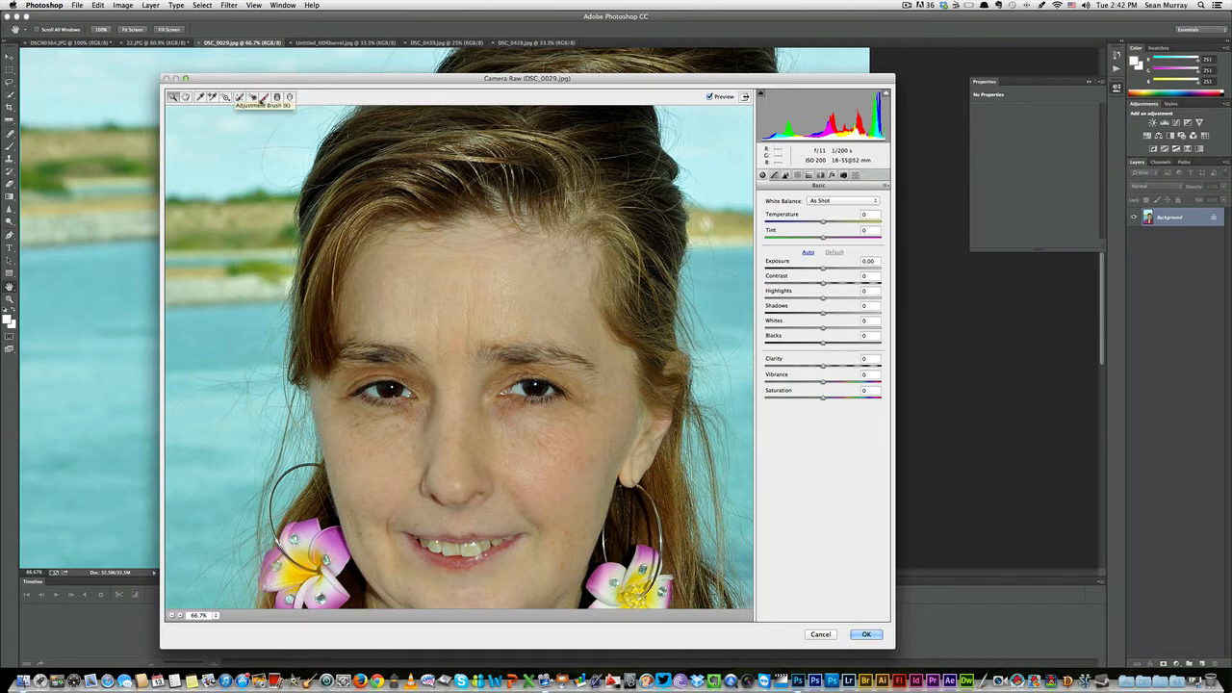
# Heal the blemishes on the cheeks and around the mouth with a small Spot Removal brush, size 7
pyautogui.click(240, 98)
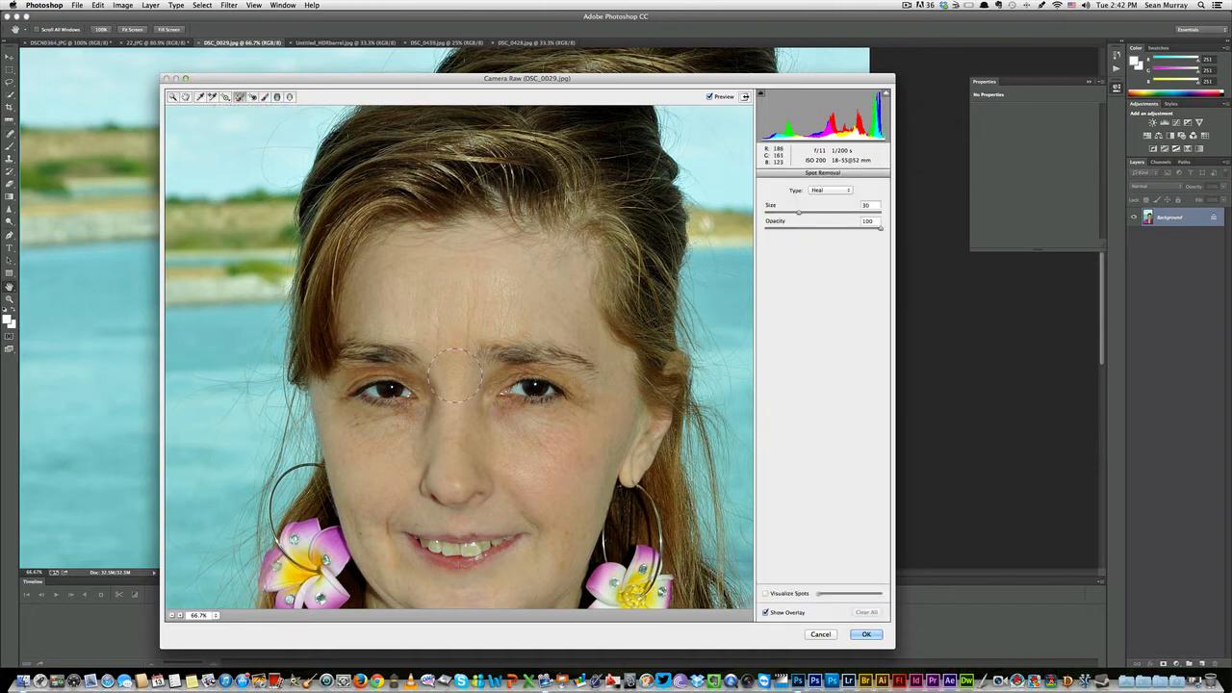
pyautogui.press('[')
pyautogui.press('[')
pyautogui.press('[')
pyautogui.press('[')
pyautogui.press('[')
pyautogui.scroll(-3, 453, 347)
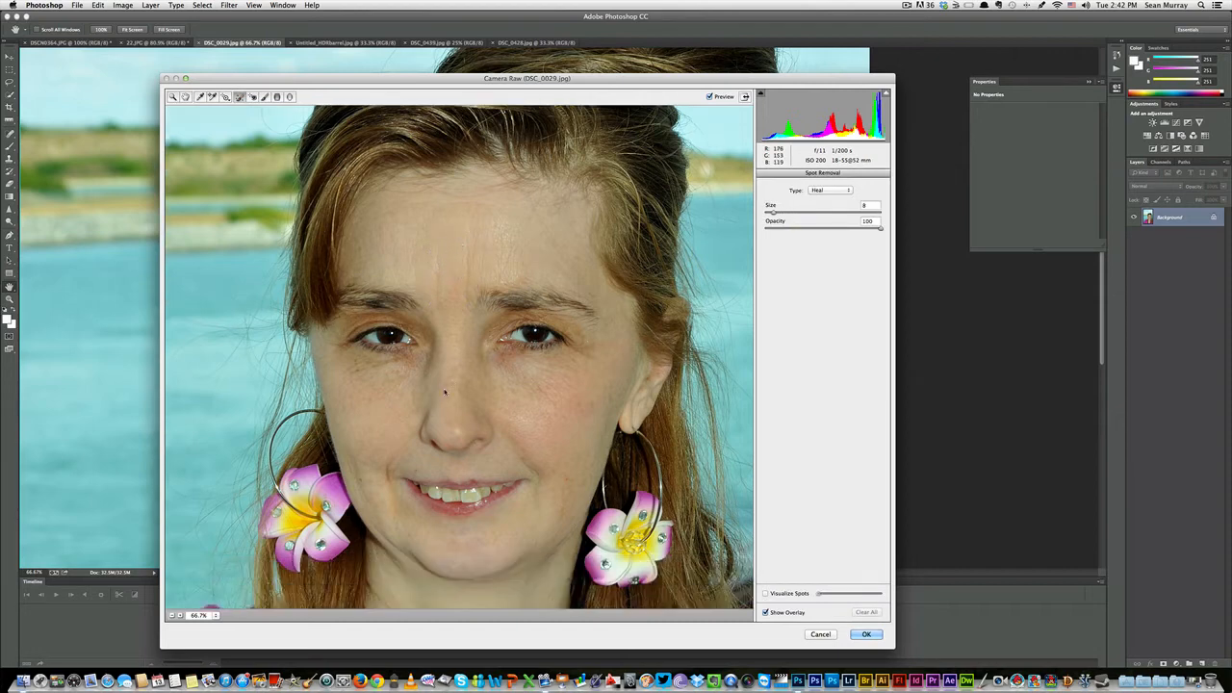
pyautogui.click(420, 473)
pyautogui.click(525, 460)
pyautogui.moveTo(587, 432); pyautogui.dragTo(573, 472)
pyautogui.click(361, 479)
# Examine the chin, hairline and forehead for remaining flaws and stray hairs at up to 200% zoom
pyautogui.scroll(-3, 447, 410)
pyautogui.scroll(-2, 447, 409)
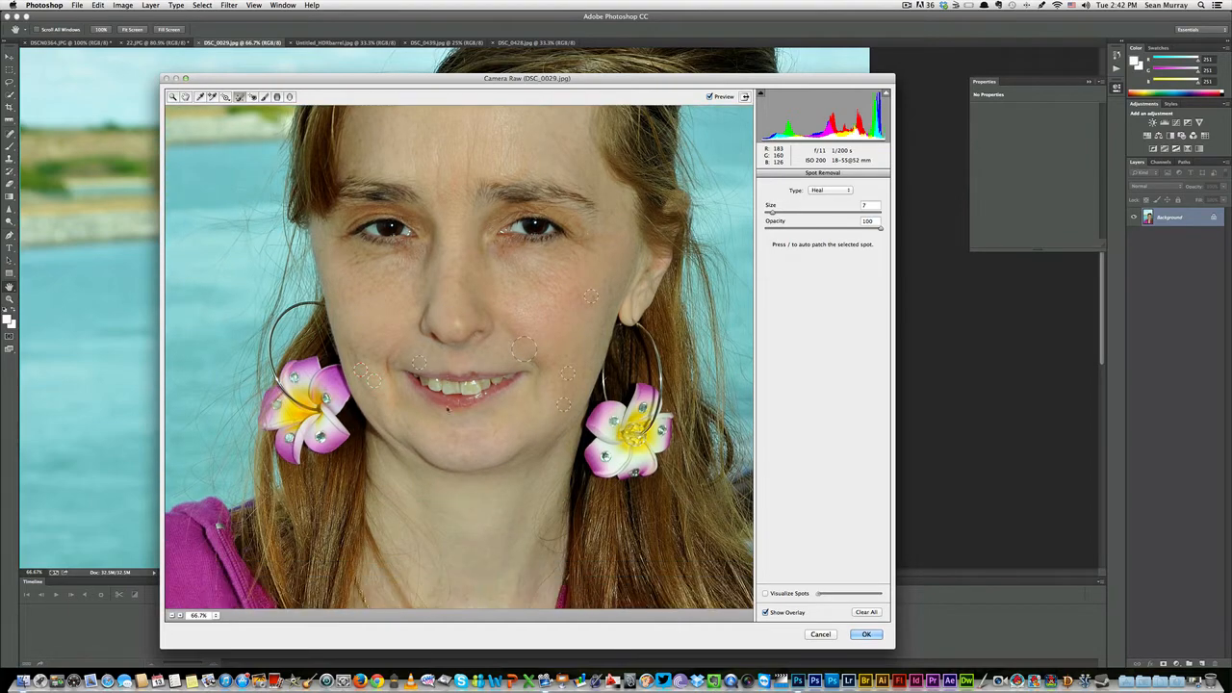
pyautogui.scroll(-3, 448, 409)
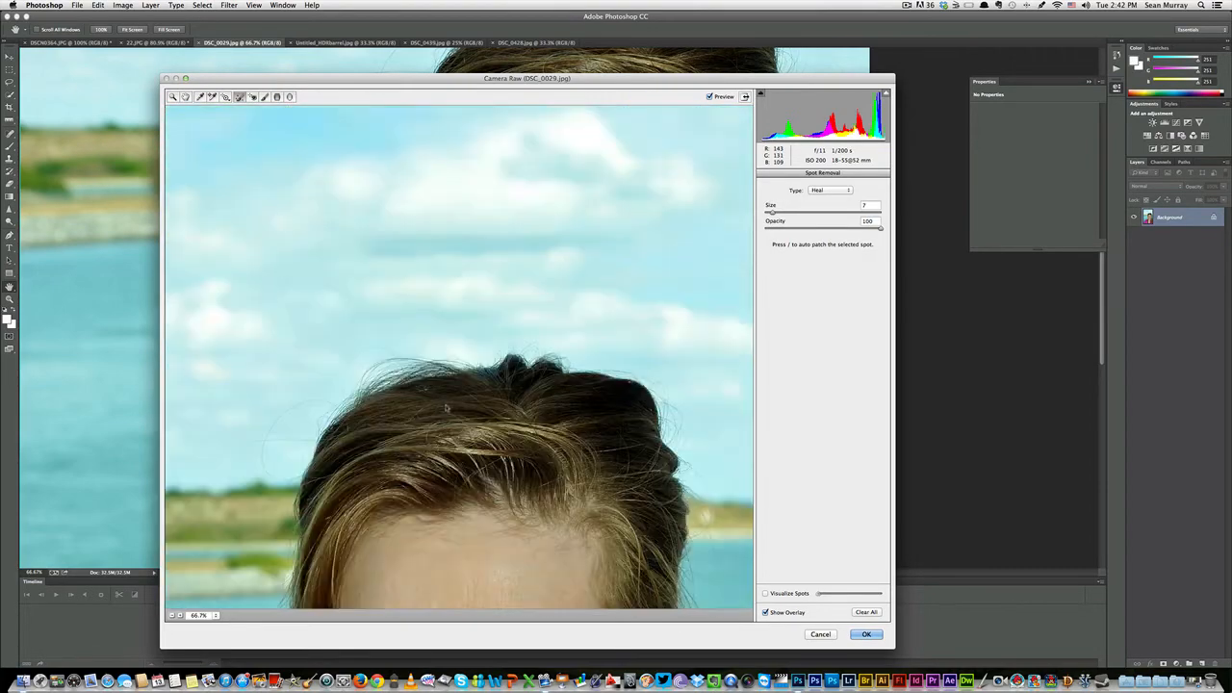
pyautogui.scroll(-3, 460, 358)
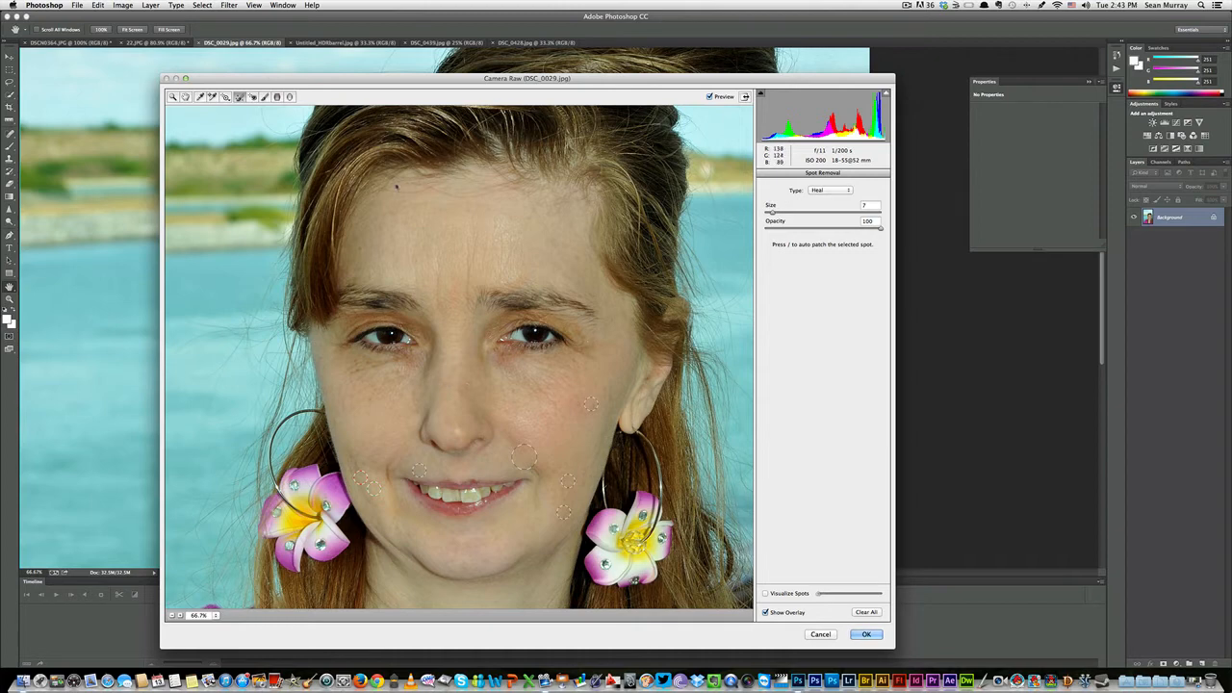
pyautogui.scroll(1, 412, 176)
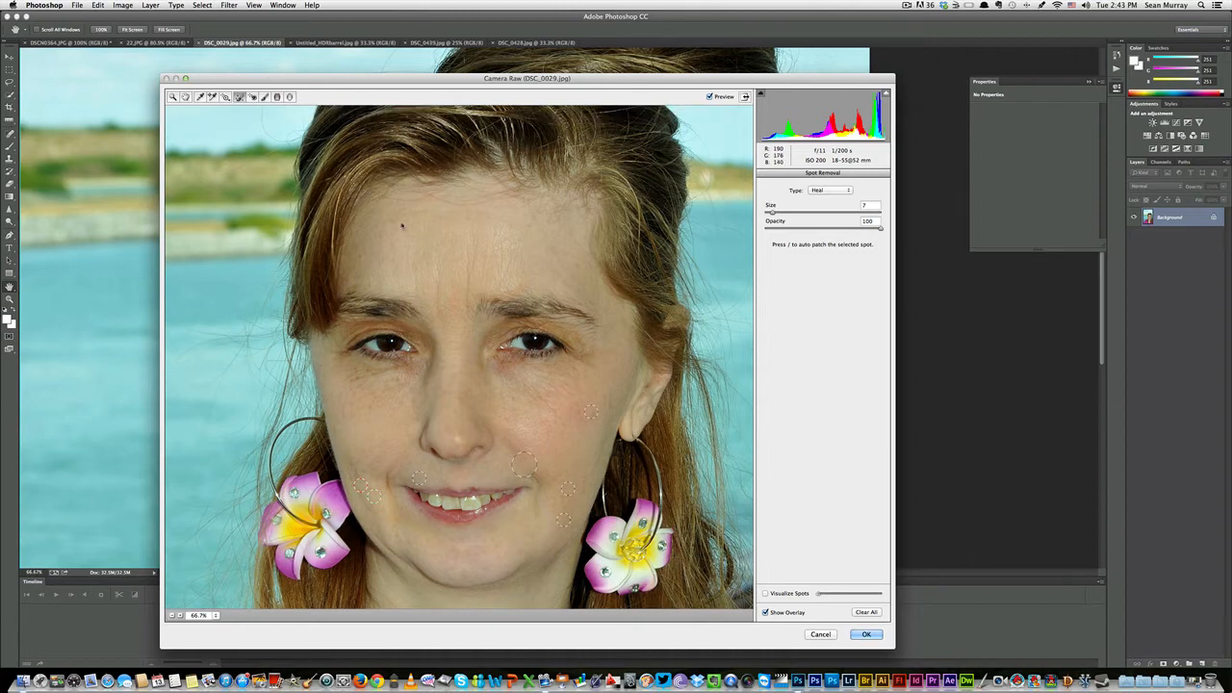
pyautogui.press('z')
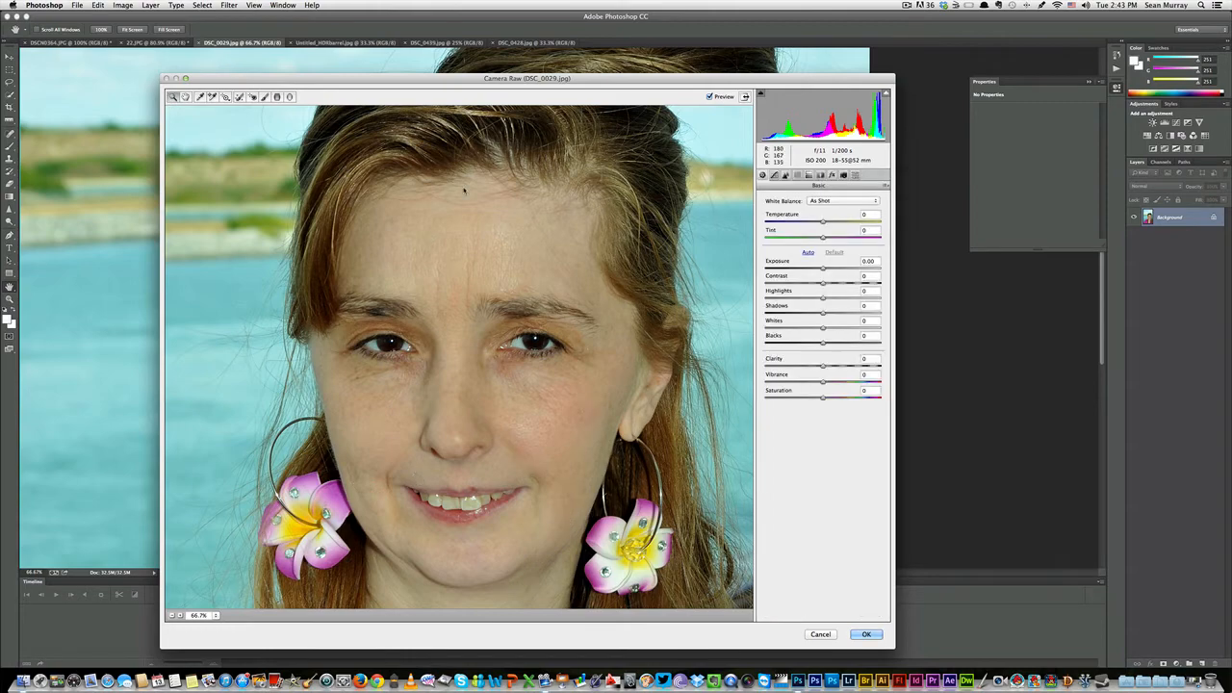
pyautogui.click(465, 189)
pyautogui.click(456, 403)
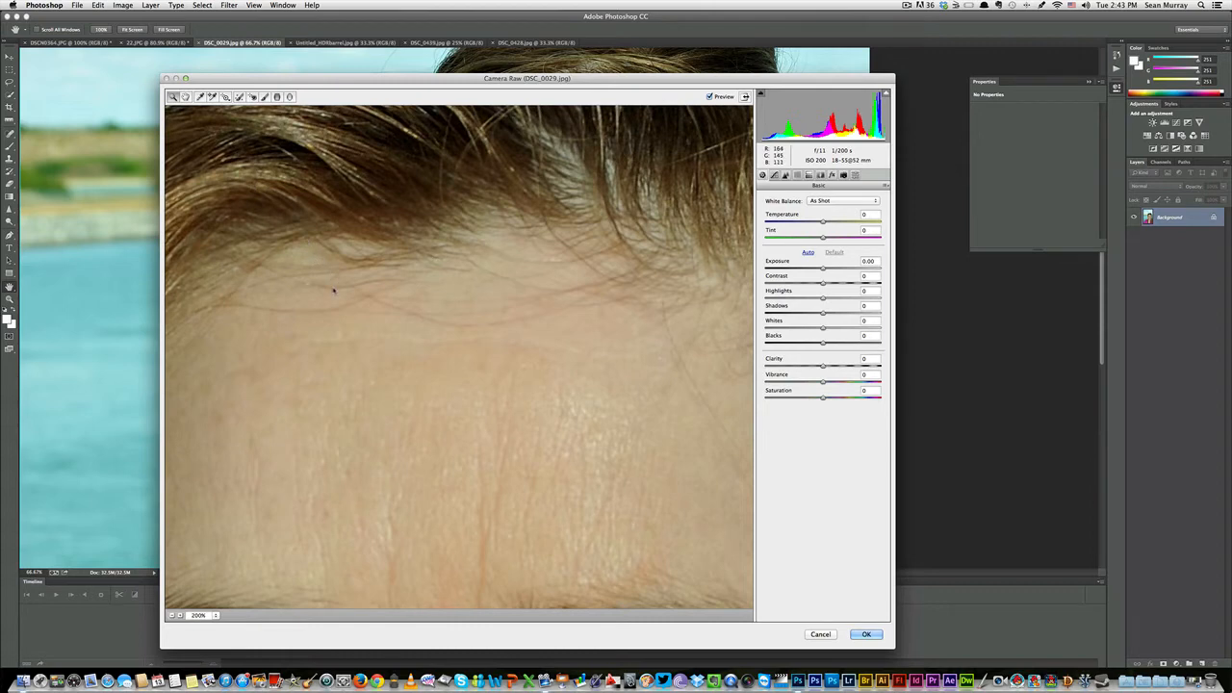
pyautogui.keyDown('alt'); pyautogui.click(335, 288); pyautogui.keyUp('alt')
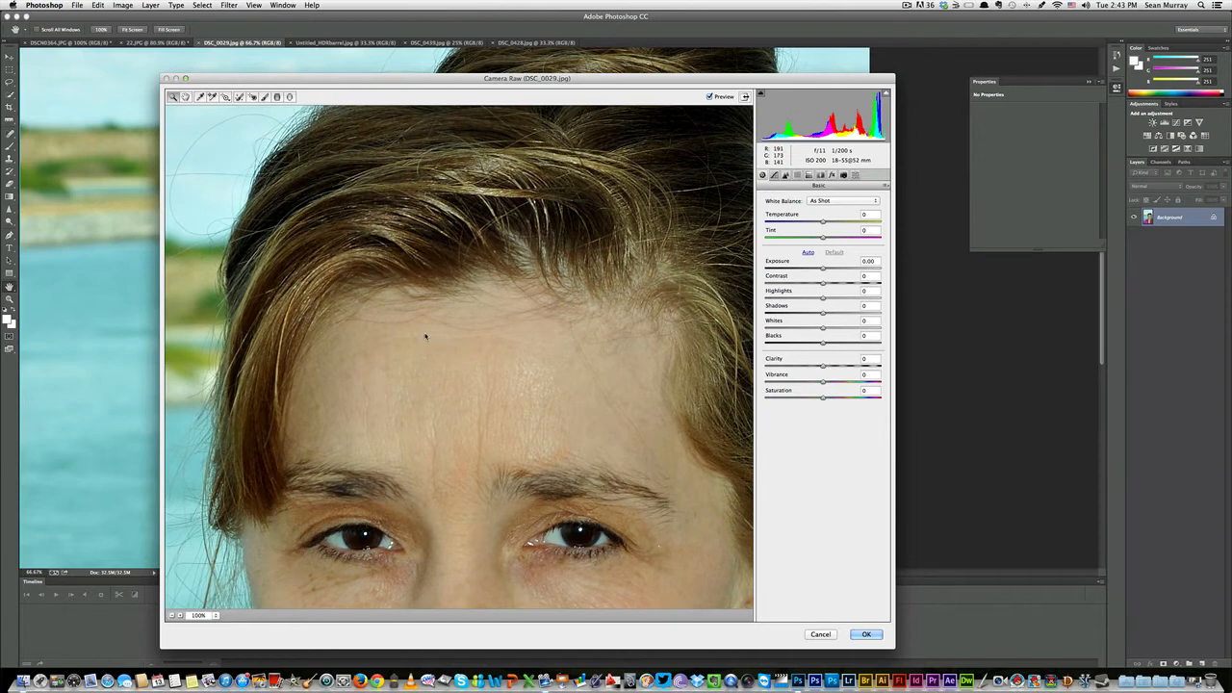
# Heal the stray hairs along the hairline and upper forehead with Spot Removal strokes of size 7
pyautogui.click(240, 97)
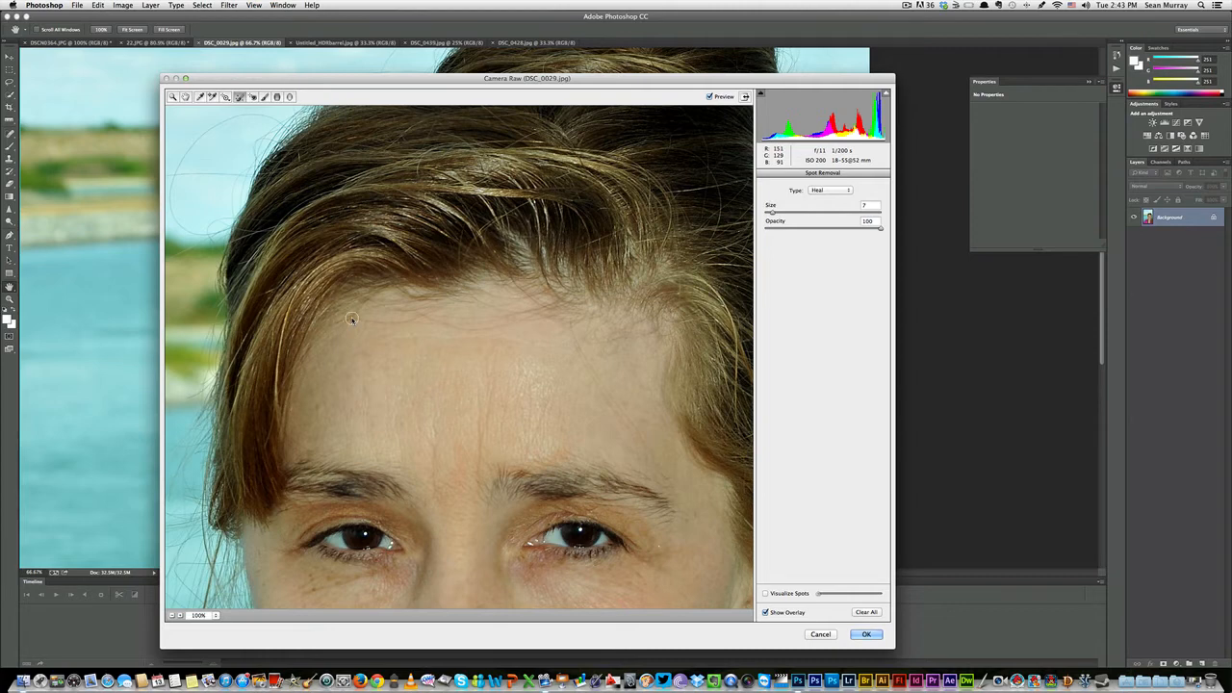
pyautogui.moveTo(353, 320)
pyautogui.mouseDown()
pyautogui.moveTo(428, 317)
pyautogui.moveTo(494, 331)
pyautogui.moveTo(556, 311)
pyautogui.mouseUp()
pyautogui.moveTo(497, 378)
pyautogui.mouseDown()
pyautogui.moveTo(497, 416)
pyautogui.moveTo(492, 383)
pyautogui.mouseUp()
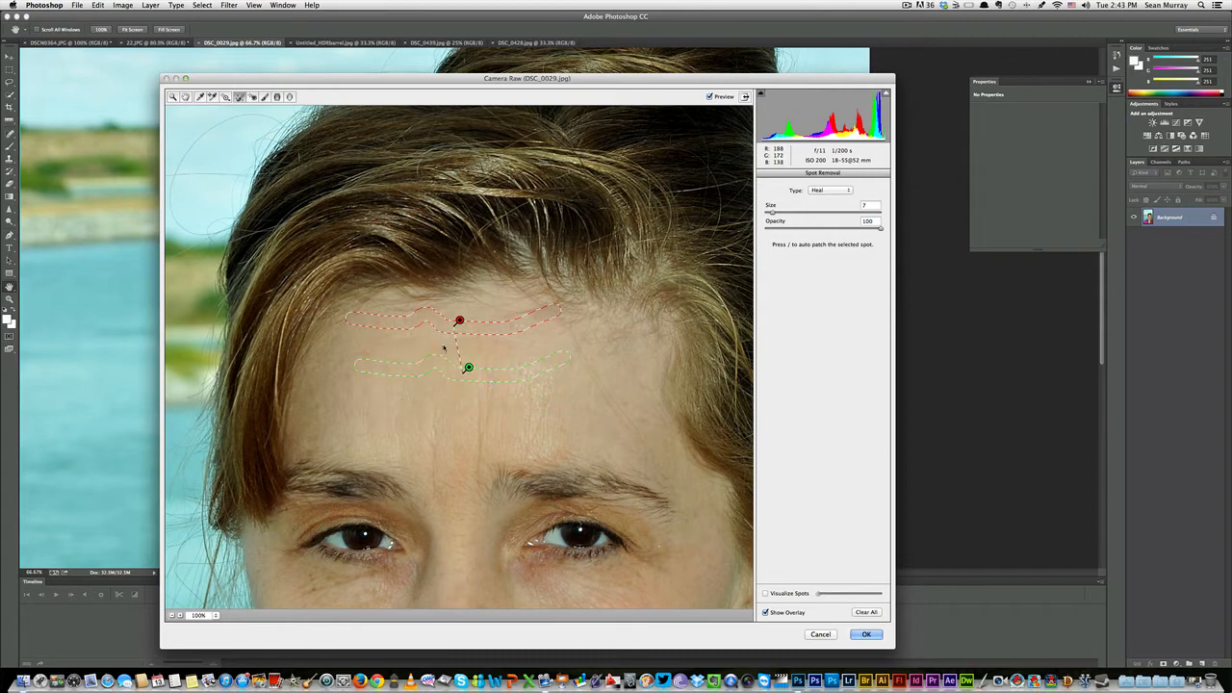
pyautogui.moveTo(606, 390); pyautogui.dragTo(566, 319)
pyautogui.moveTo(378, 311)
pyautogui.mouseDown()
pyautogui.moveTo(450, 306)
pyautogui.moveTo(493, 320)
pyautogui.moveTo(555, 296)
pyautogui.moveTo(515, 281)
pyautogui.moveTo(490, 311)
pyautogui.moveTo(512, 294)
pyautogui.moveTo(477, 290)
pyautogui.mouseUp()
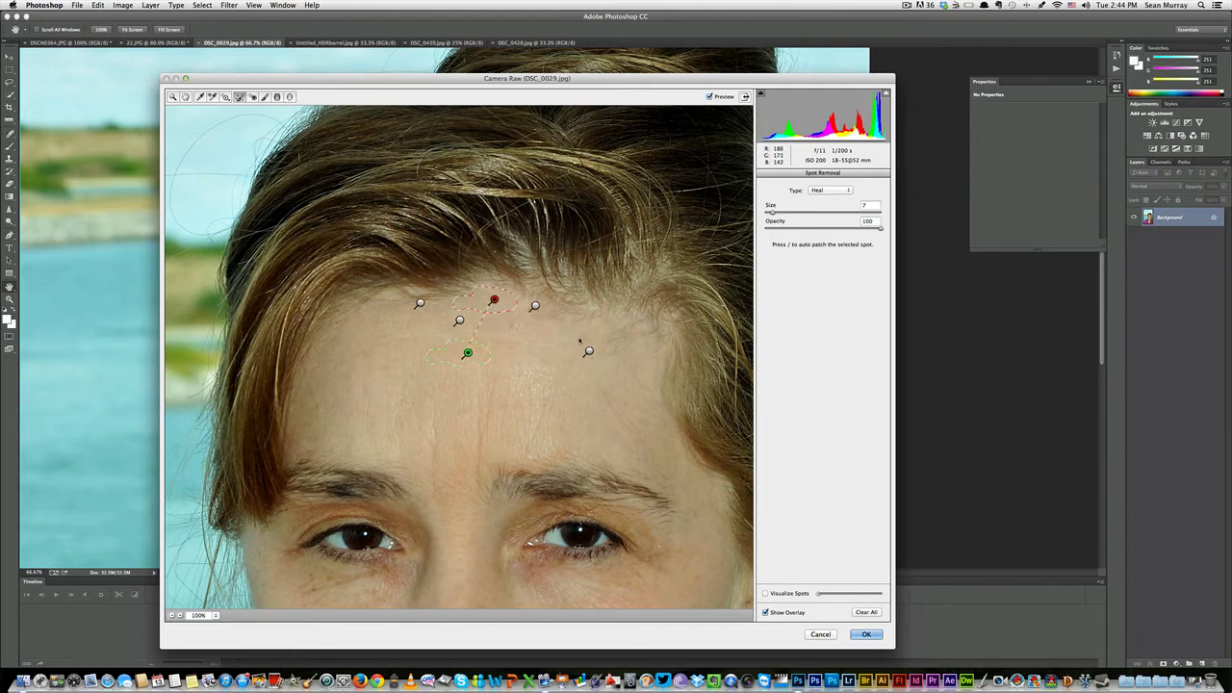
pyautogui.moveTo(607, 358)
pyautogui.mouseDown()
pyautogui.moveTo(560, 308)
pyautogui.moveTo(517, 330)
pyautogui.mouseUp()
# Turn on Visualize Spots for the whole portrait, comparing it with the normal image
pyautogui.click(767, 594)
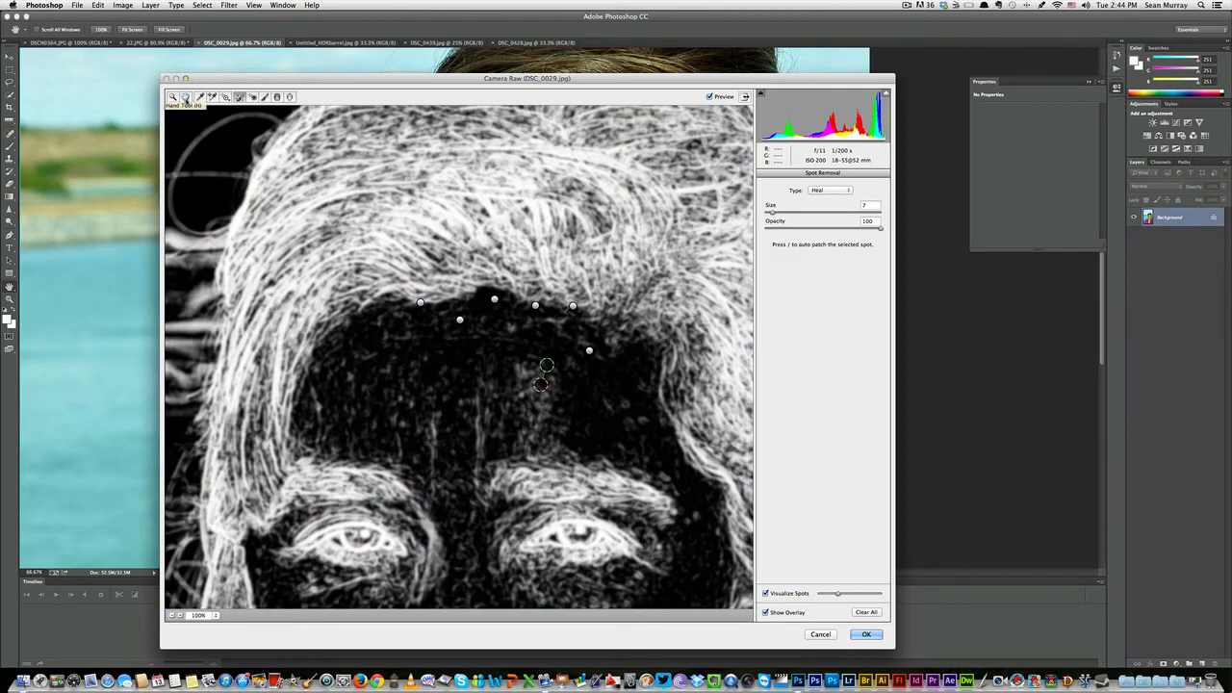
pyautogui.doubleClick(185, 97)
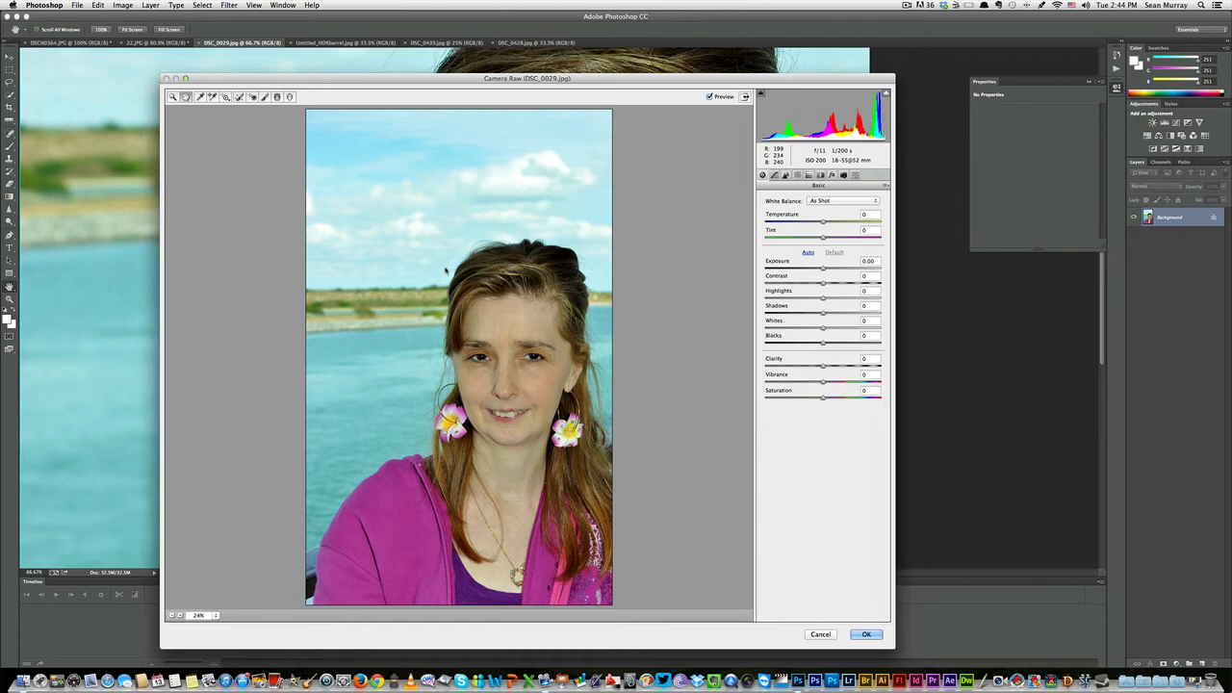
pyautogui.click(240, 98)
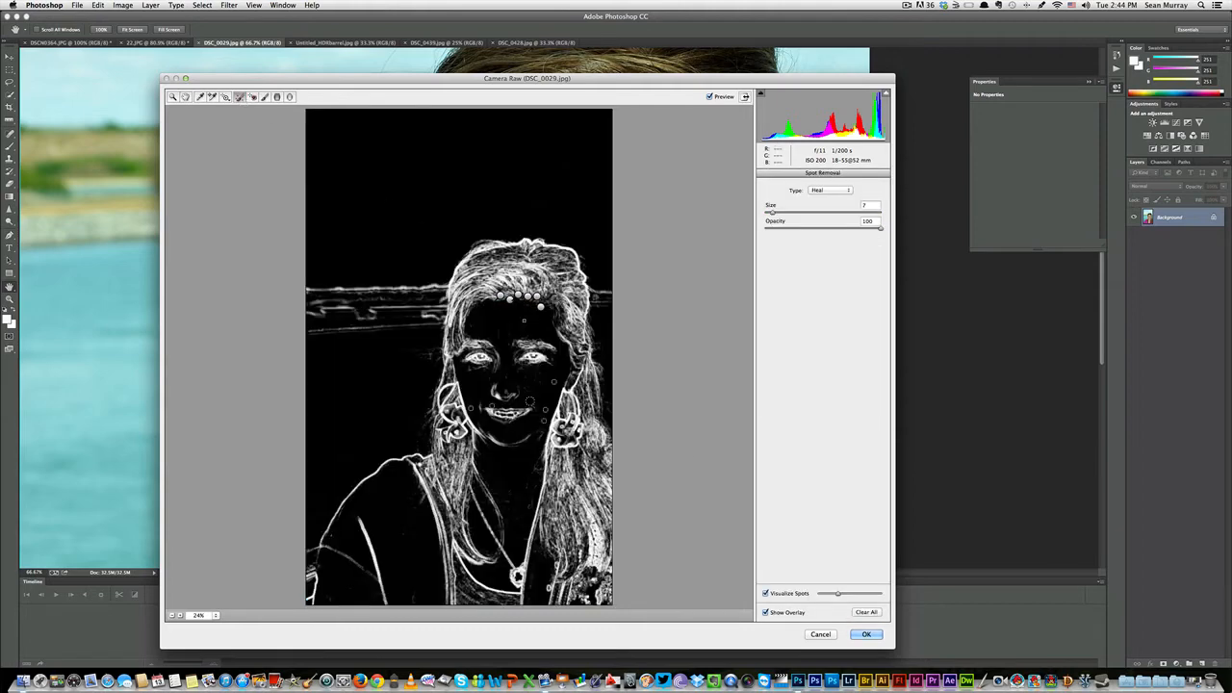
pyautogui.click(767, 594)
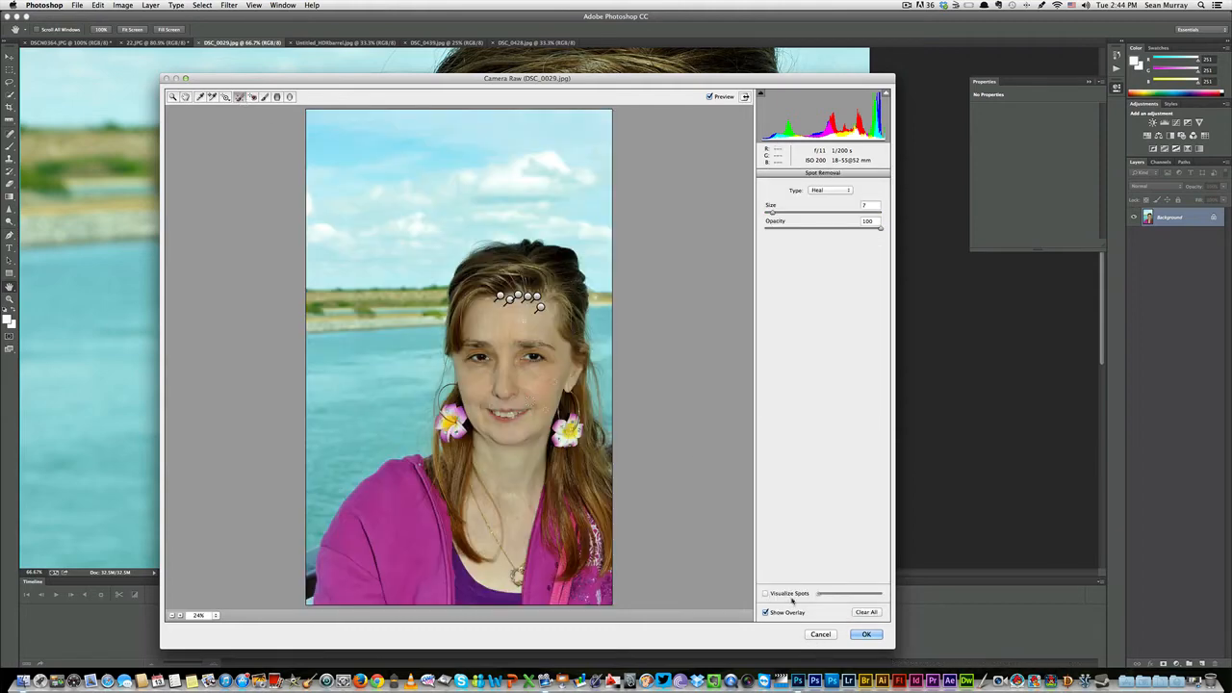
pyautogui.click(767, 595)
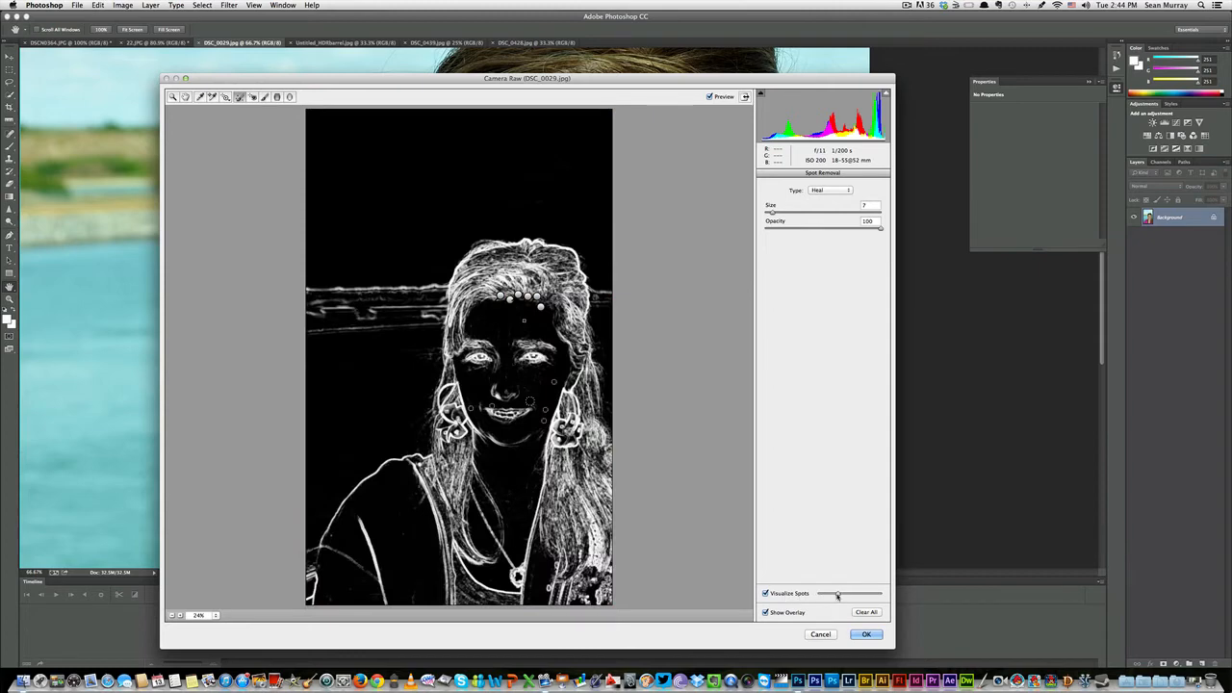
# Heal the spots on the jacket with an adjusted Visualize Spots threshold, and apply the Camera Raw retouching to the portrait
pyautogui.moveTo(837, 595)
pyautogui.mouseDown()
pyautogui.moveTo(871, 595)
pyautogui.moveTo(839, 595)
pyautogui.mouseUp()
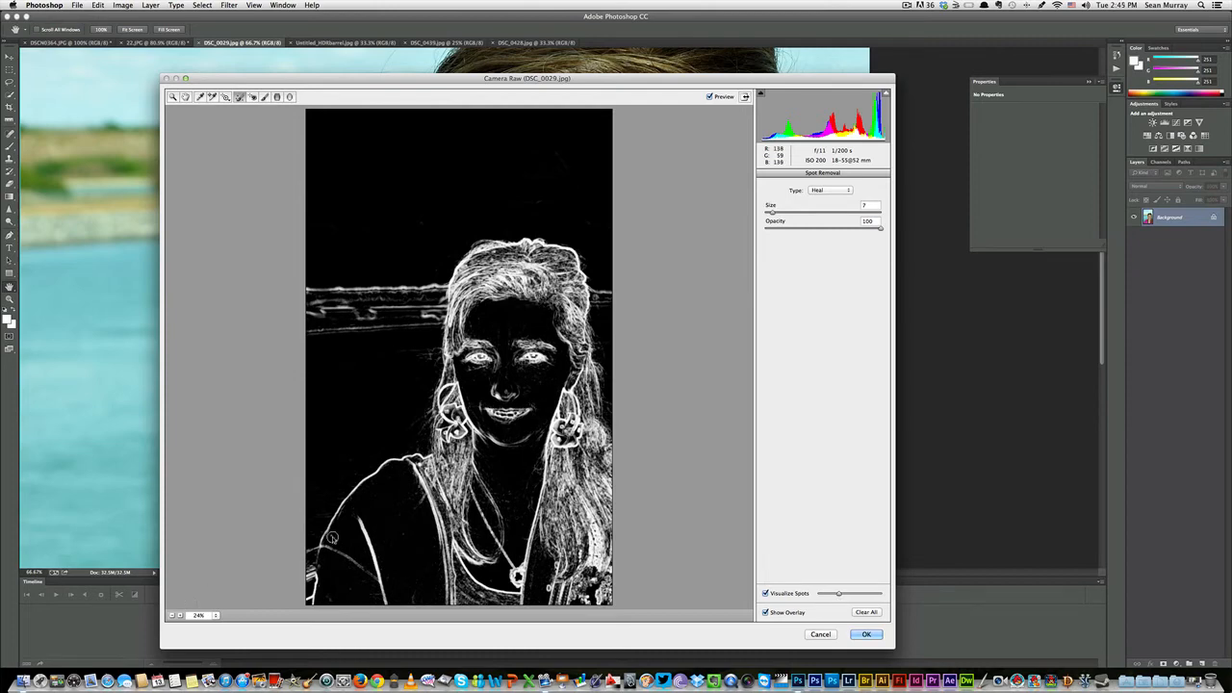
pyautogui.click(407, 565)
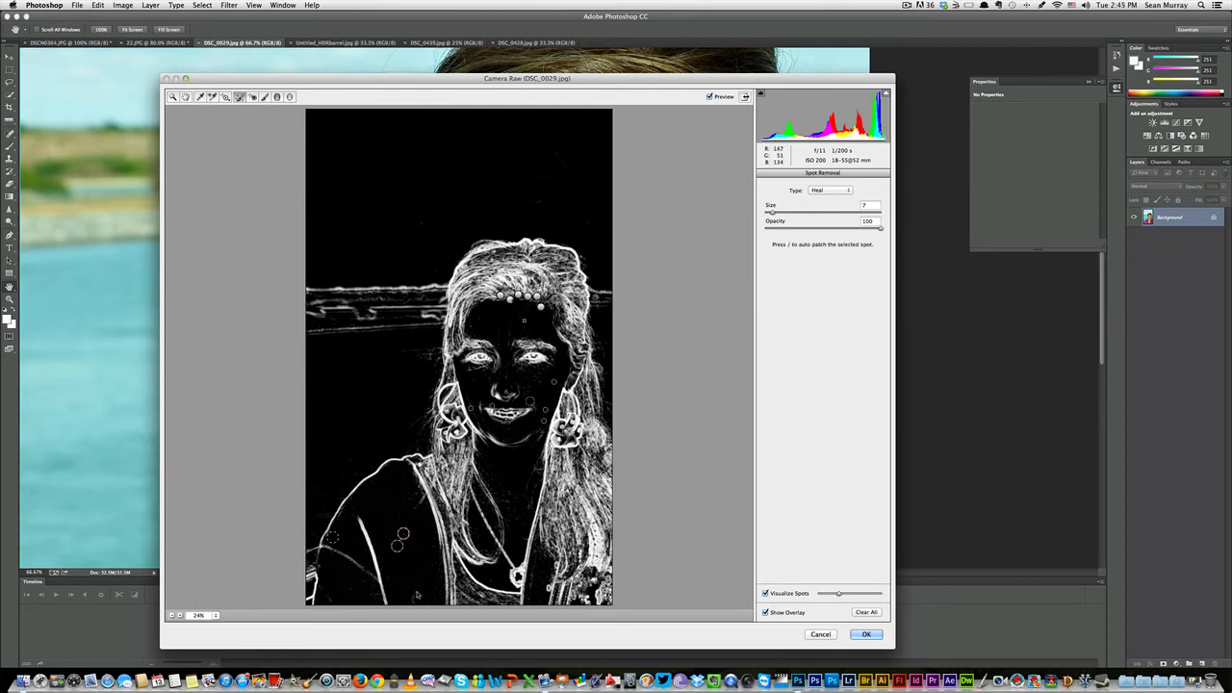
pyautogui.click(414, 599)
pyautogui.moveTo(839, 595)
pyautogui.mouseDown()
pyautogui.moveTo(857, 595)
pyautogui.moveTo(831, 595)
pyautogui.mouseUp()
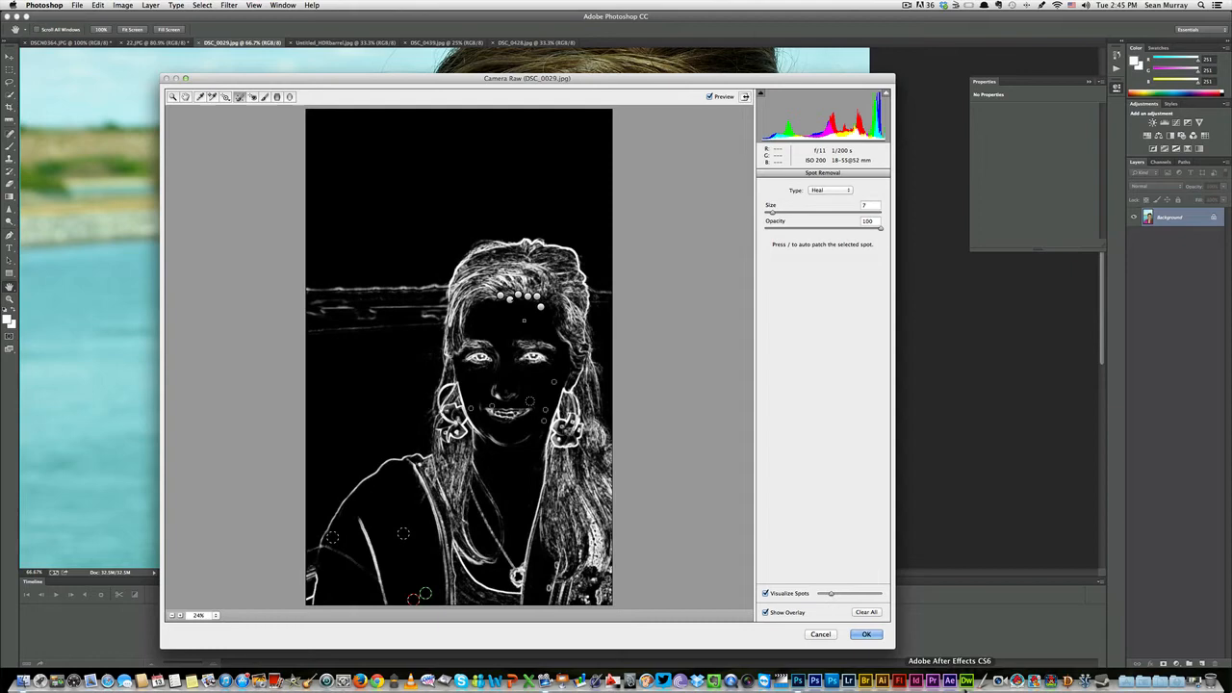
pyautogui.click(867, 635)
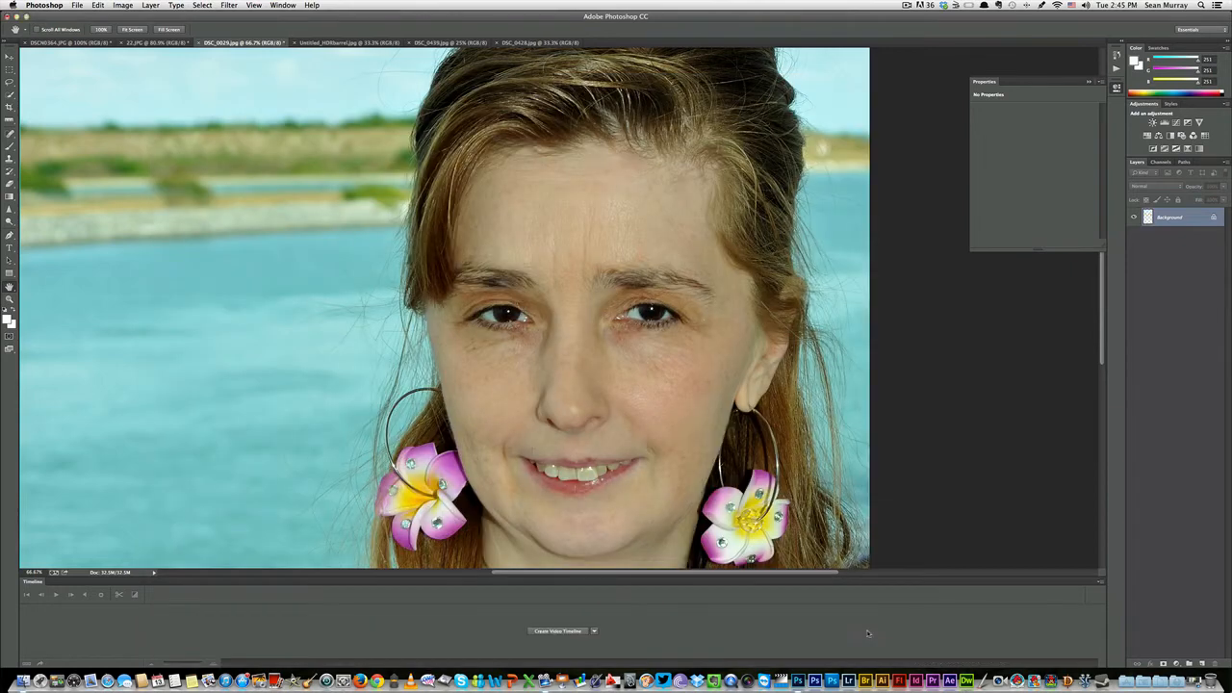
pyautogui.doubleClick(9, 286)
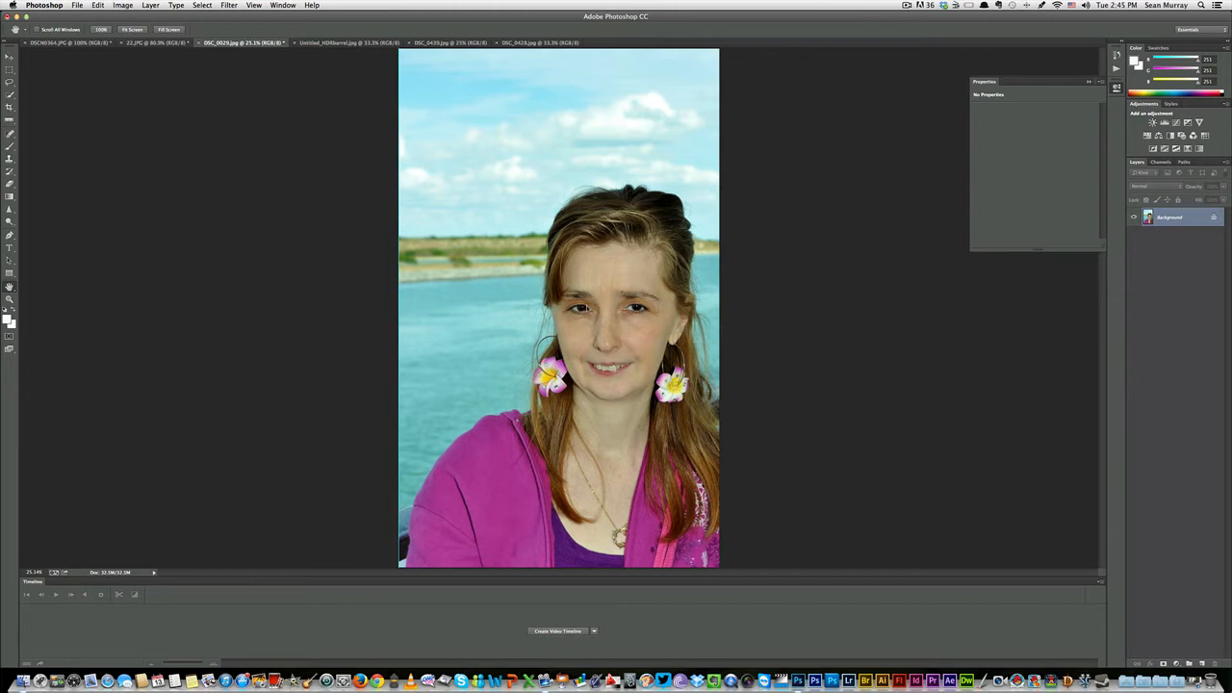
# Open the barn interior photo Untitled_HDRbarrel.jpg in the Camera Raw filter
pyautogui.click(337, 42)
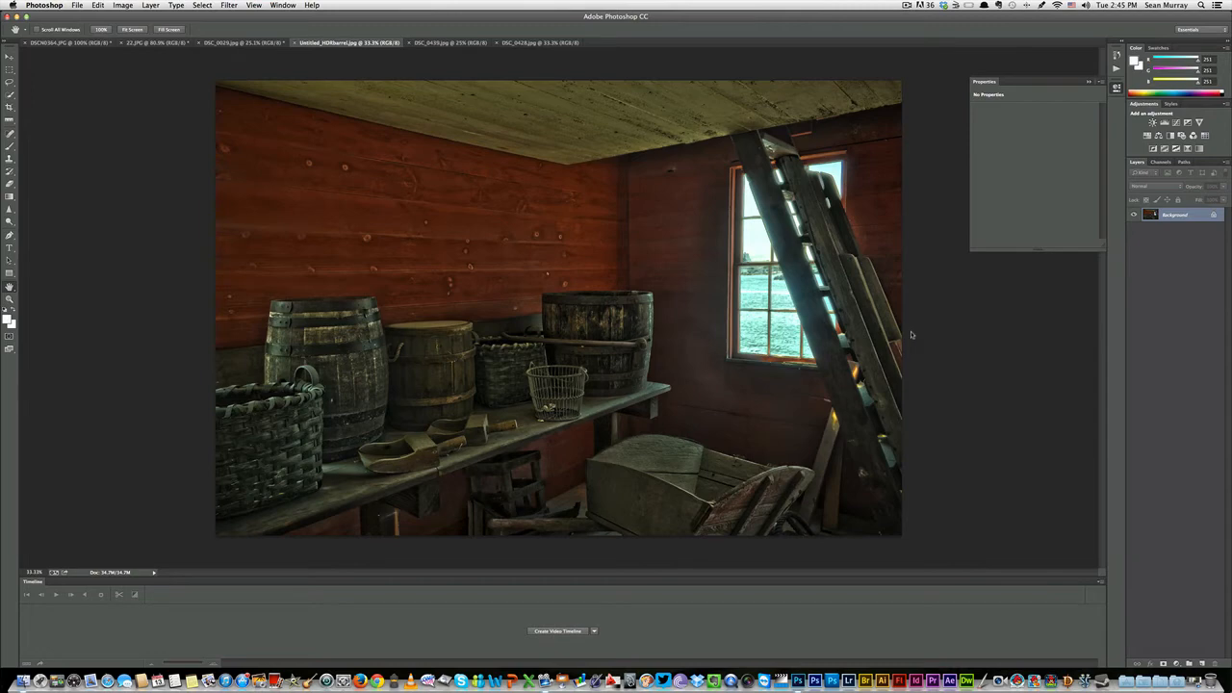
pyautogui.click(254, 6)
pyautogui.moveTo(229, 6)
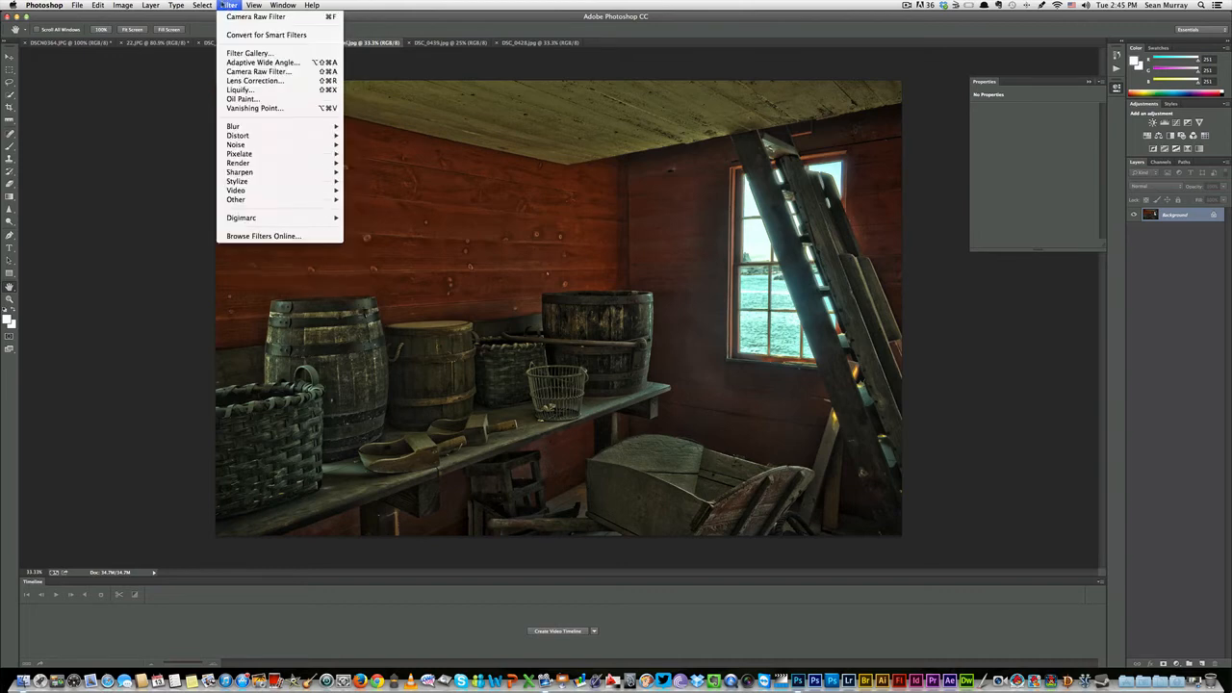
pyautogui.click(242, 72)
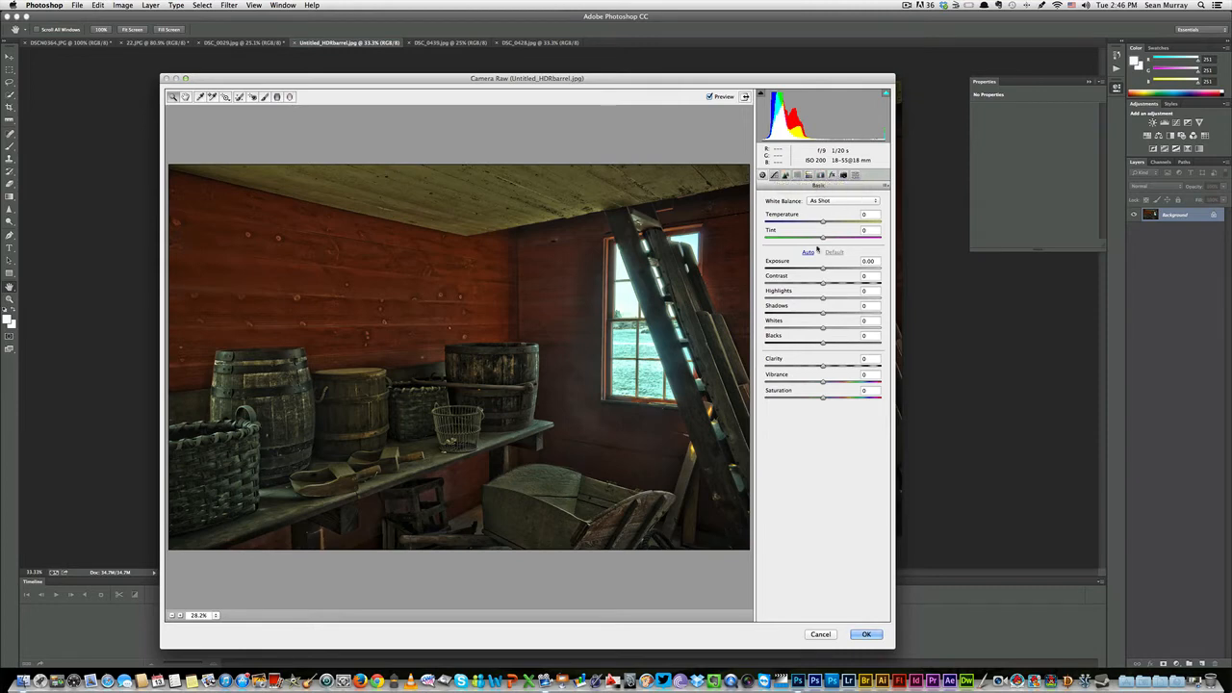
# Add a radial filter around the barrels and baskets that darkens the area outside it, with exposure -1.75
pyautogui.click(289, 97)
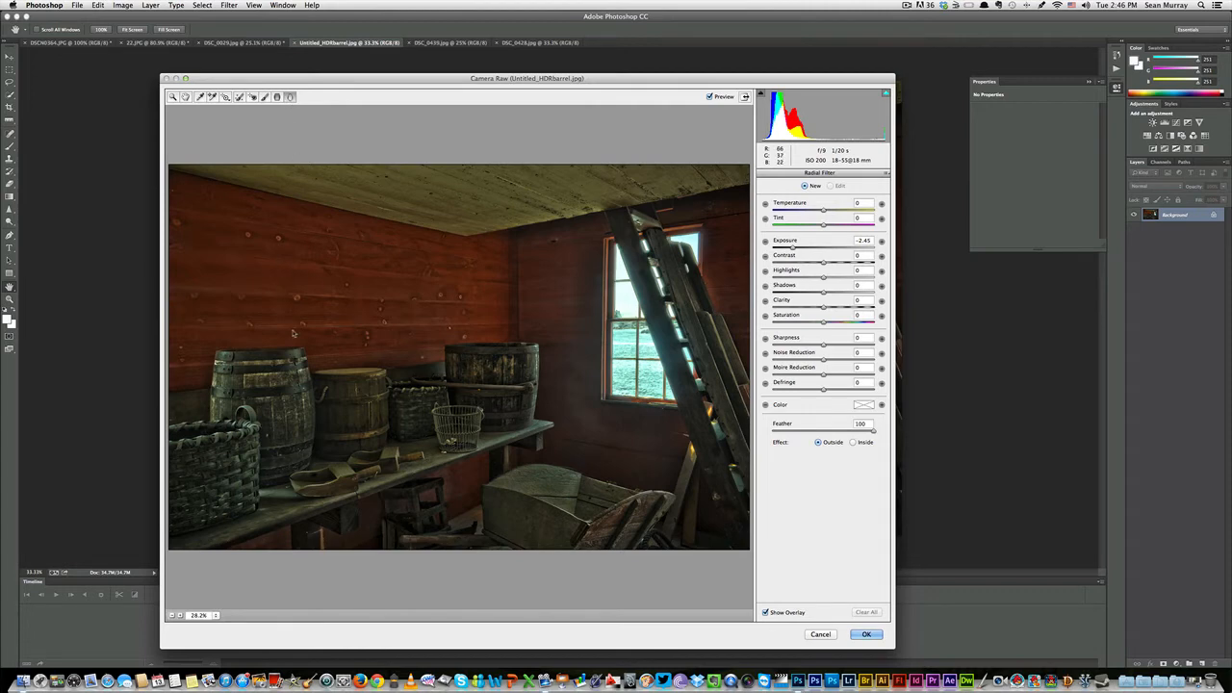
pyautogui.moveTo(270, 260); pyautogui.dragTo(382, 352)
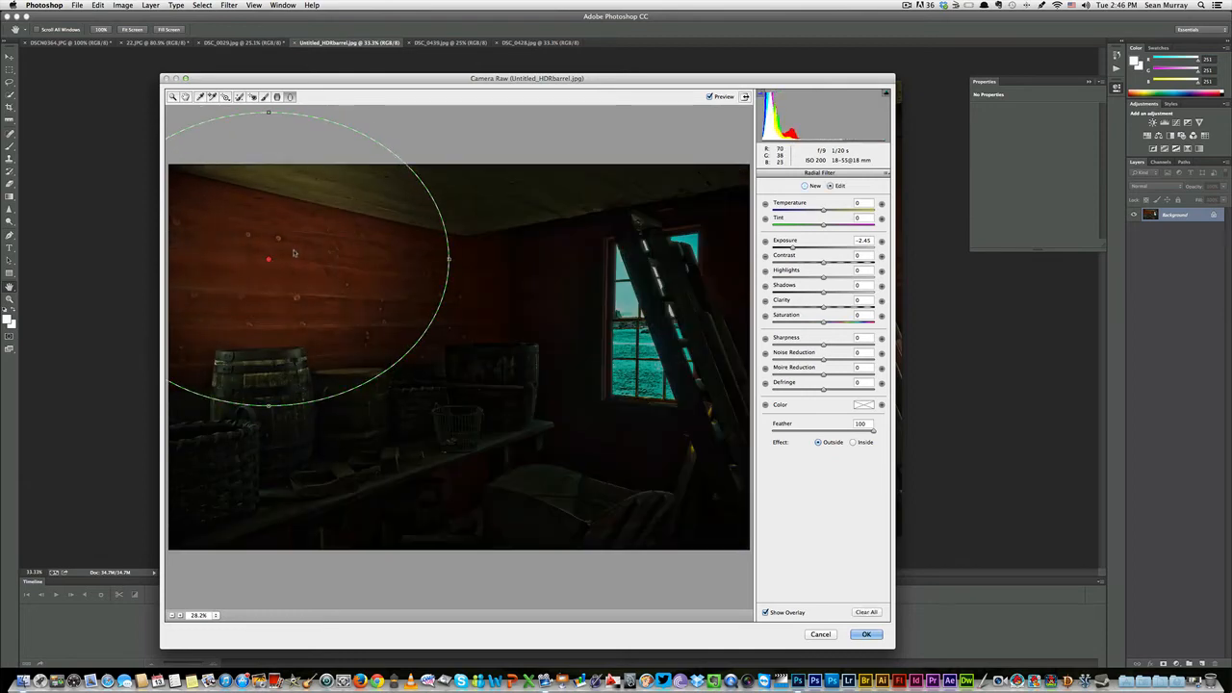
pyautogui.moveTo(272, 256); pyautogui.dragTo(376, 412)
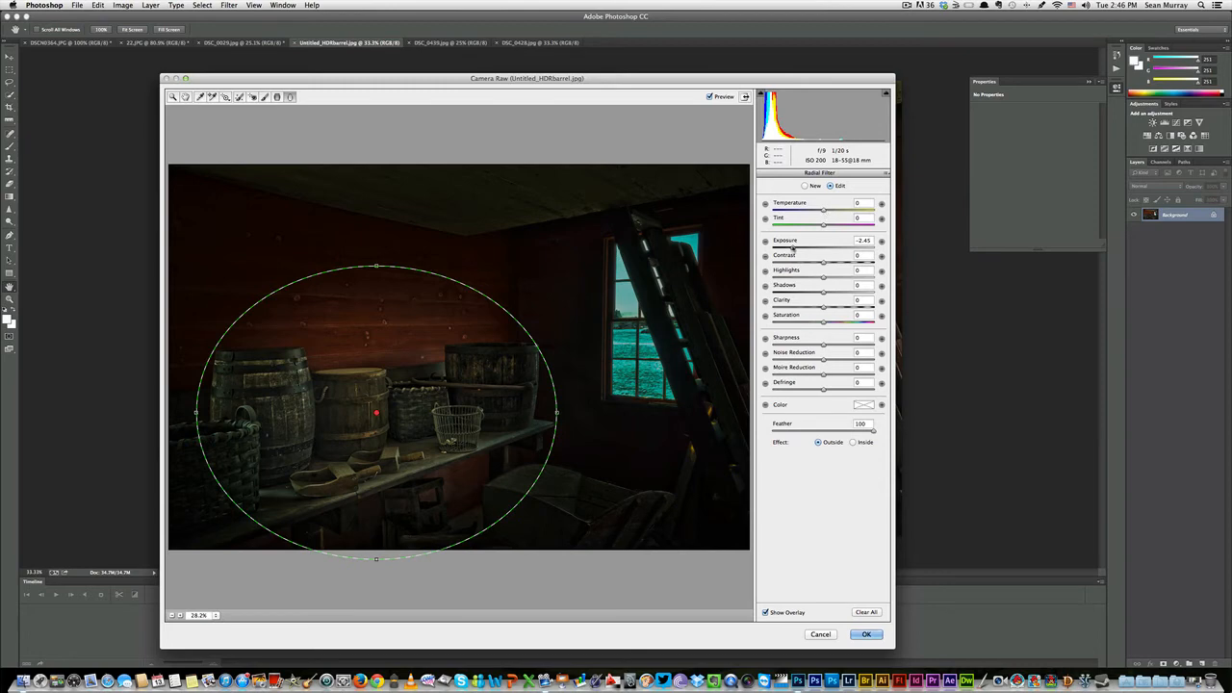
pyautogui.moveTo(791, 248)
pyautogui.mouseDown()
pyautogui.moveTo(841, 248)
pyautogui.moveTo(802, 251)
pyautogui.mouseUp()
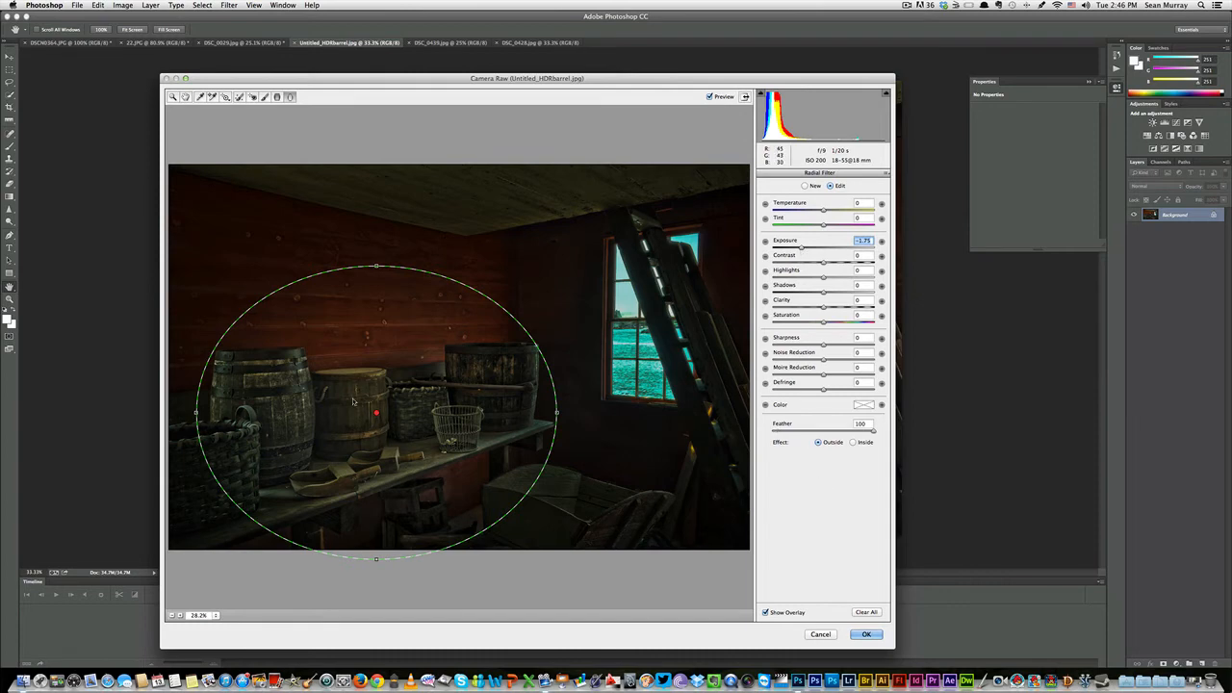
# Switch the radial filter's effect to inside, flatten and recentre the ellipse over the barrels and baskets, and set its exposure to +2.00
pyautogui.click(853, 442)
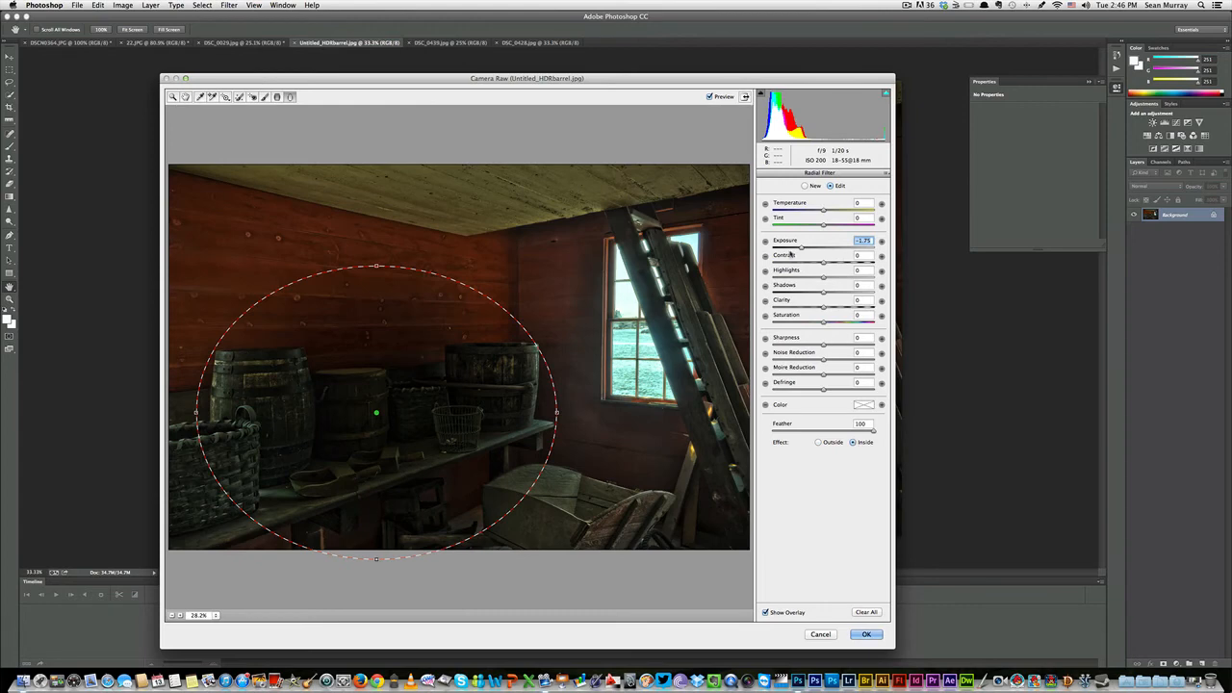
pyautogui.moveTo(801, 250); pyautogui.dragTo(845, 250)
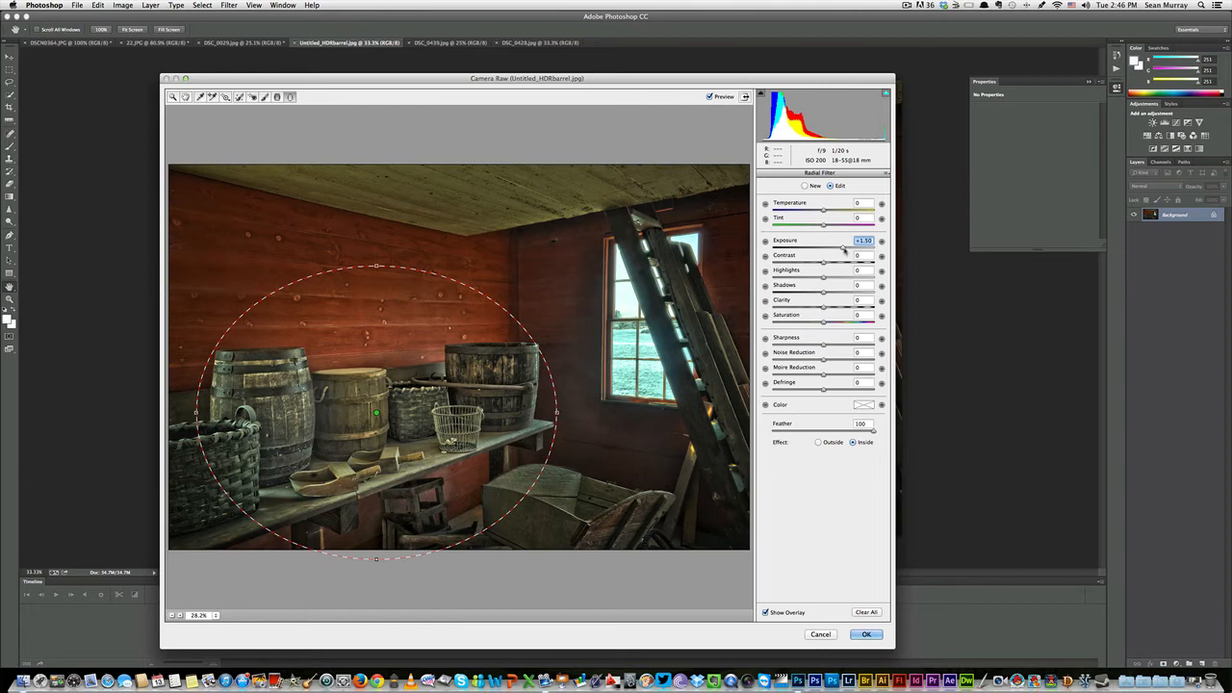
pyautogui.moveTo(844, 249); pyautogui.dragTo(846, 248)
pyautogui.moveTo(376, 268); pyautogui.dragTo(376, 297)
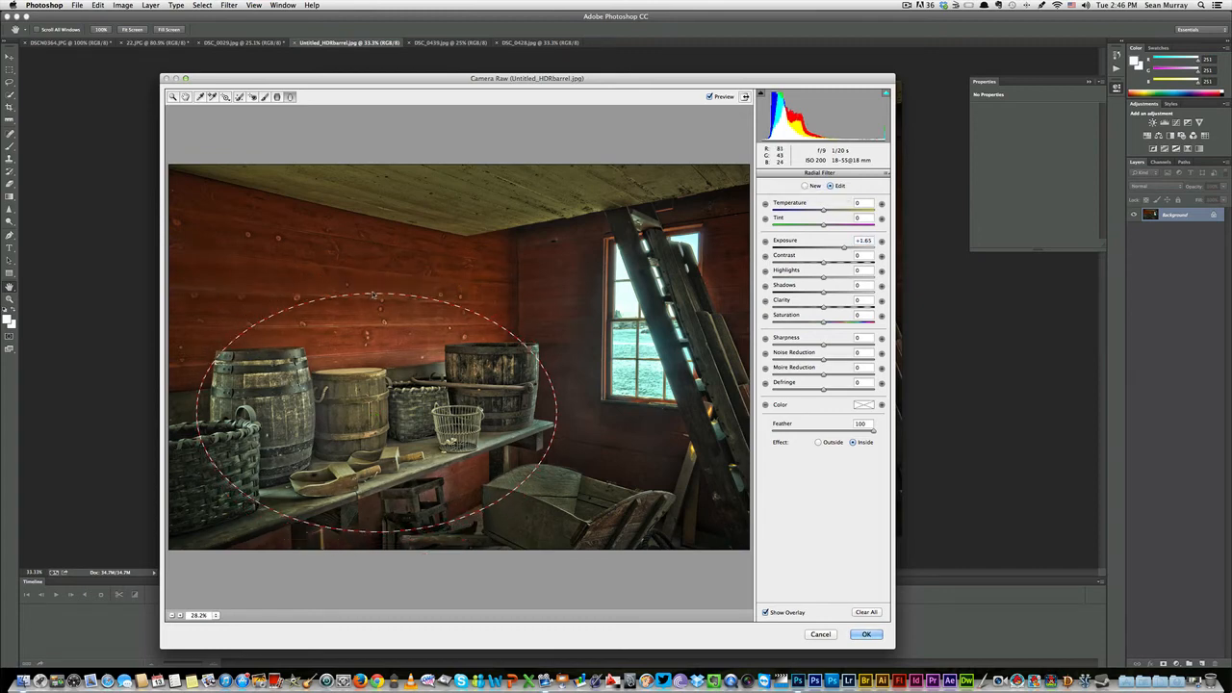
pyautogui.moveTo(382, 415); pyautogui.dragTo(345, 424)
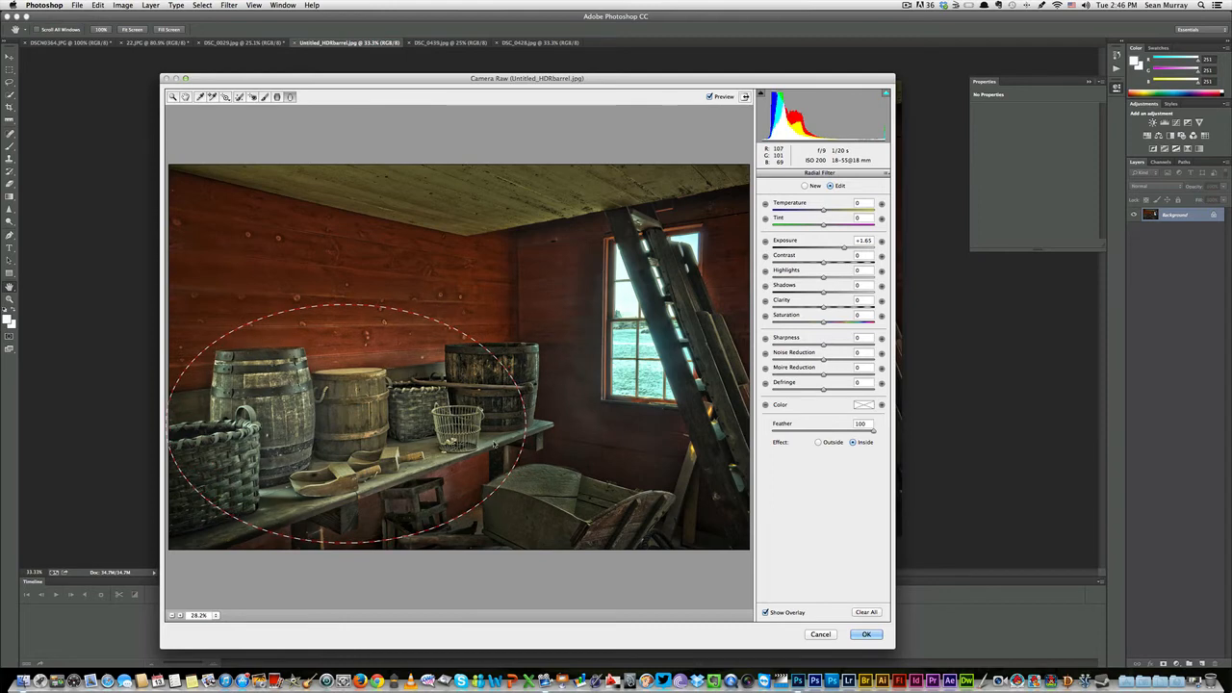
pyautogui.moveTo(847, 247); pyautogui.dragTo(851, 248)
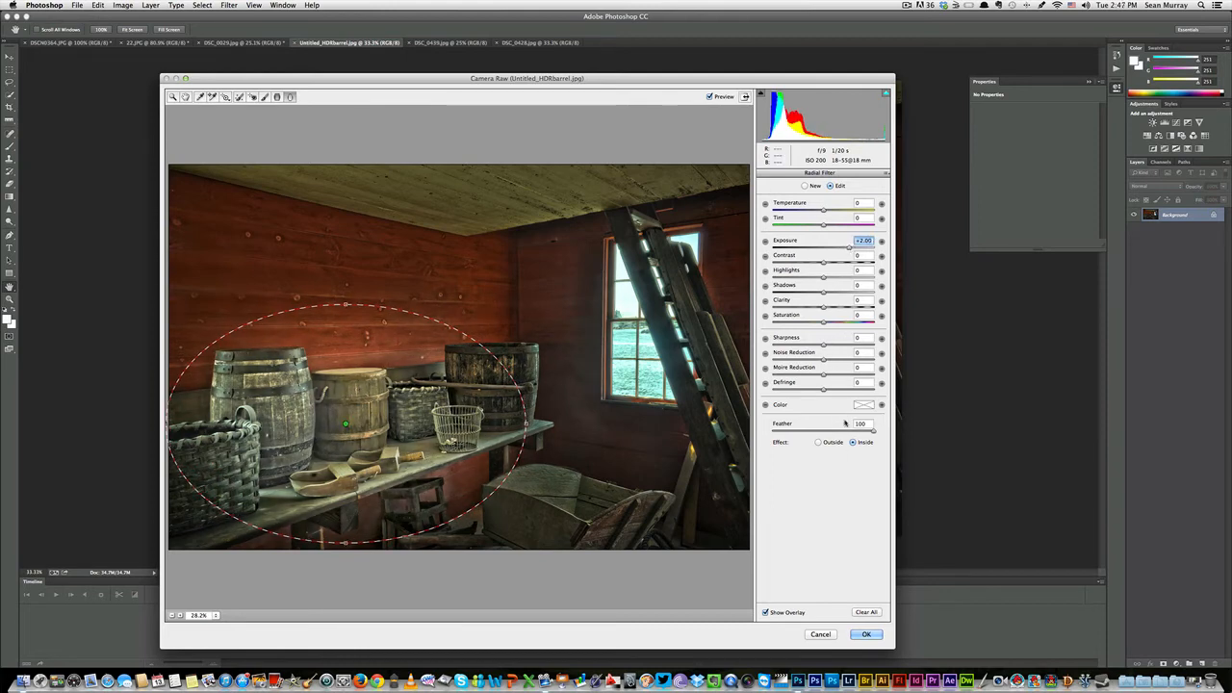
# Add a second inside radial filter over the wooden cradle below the window, with exposure +2.30
pyautogui.click(806, 186)
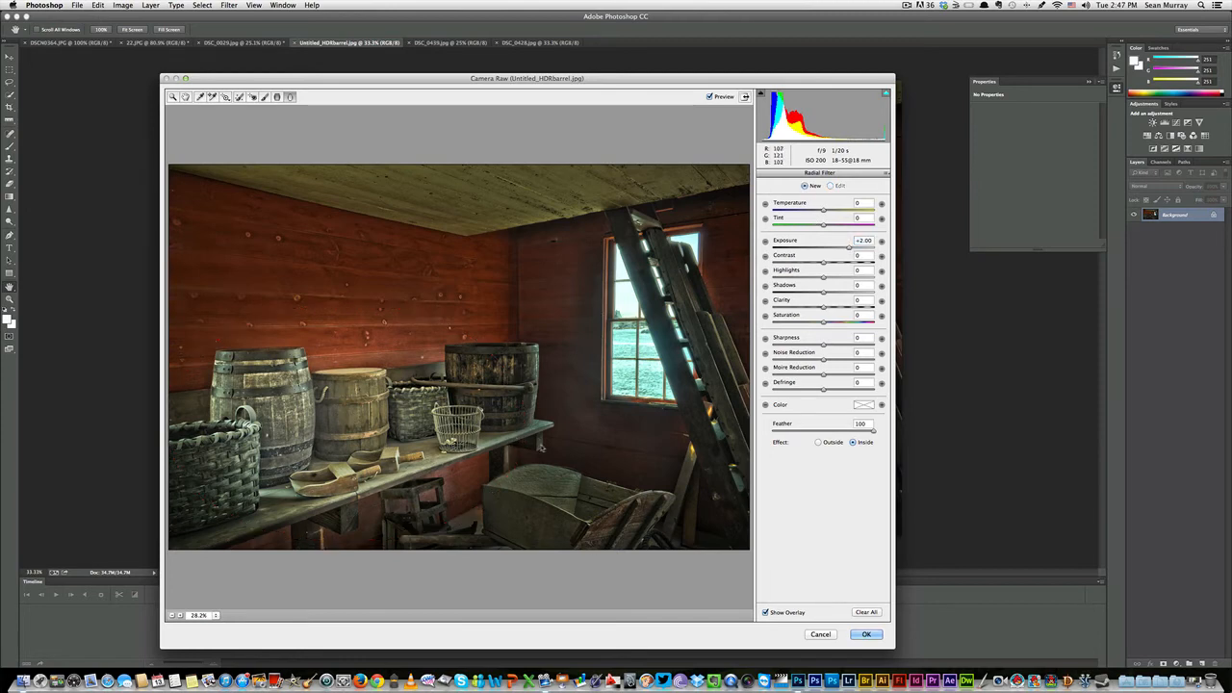
pyautogui.moveTo(520, 435); pyautogui.dragTo(611, 503)
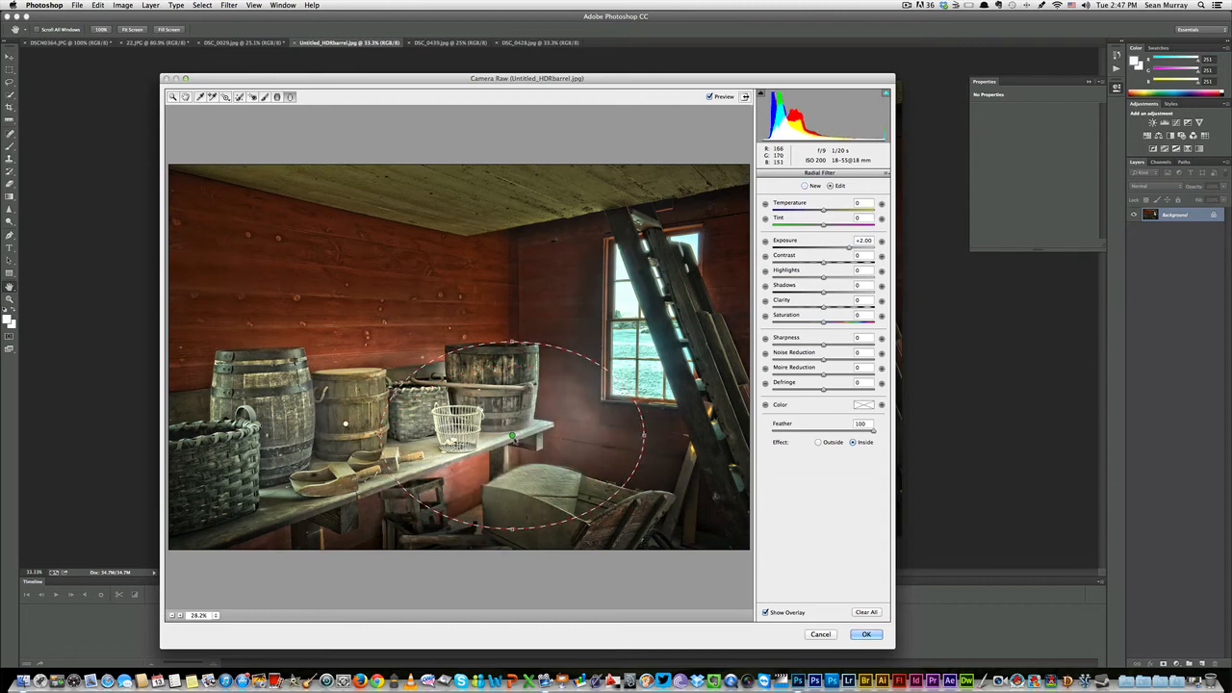
pyautogui.moveTo(515, 439); pyautogui.dragTo(606, 519)
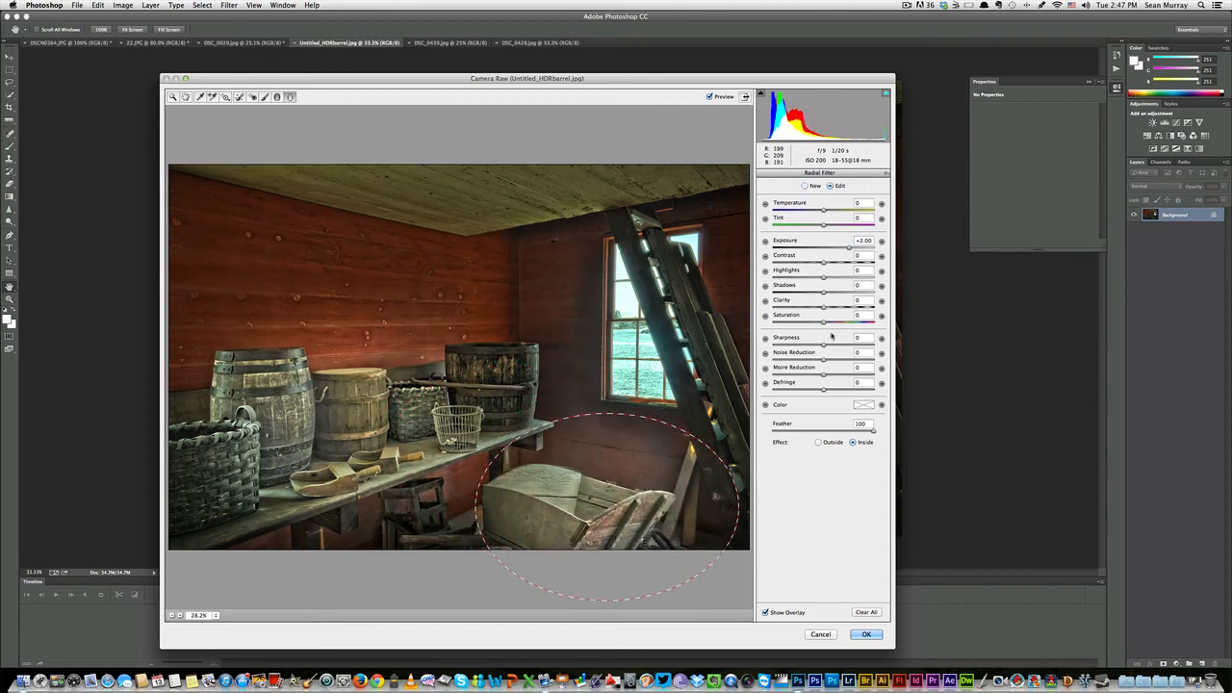
pyautogui.click(836, 248)
pyautogui.press('Up')
pyautogui.press('Up')
pyautogui.press('Up')
pyautogui.press('Up')
pyautogui.press('Up')
pyautogui.press('Up')
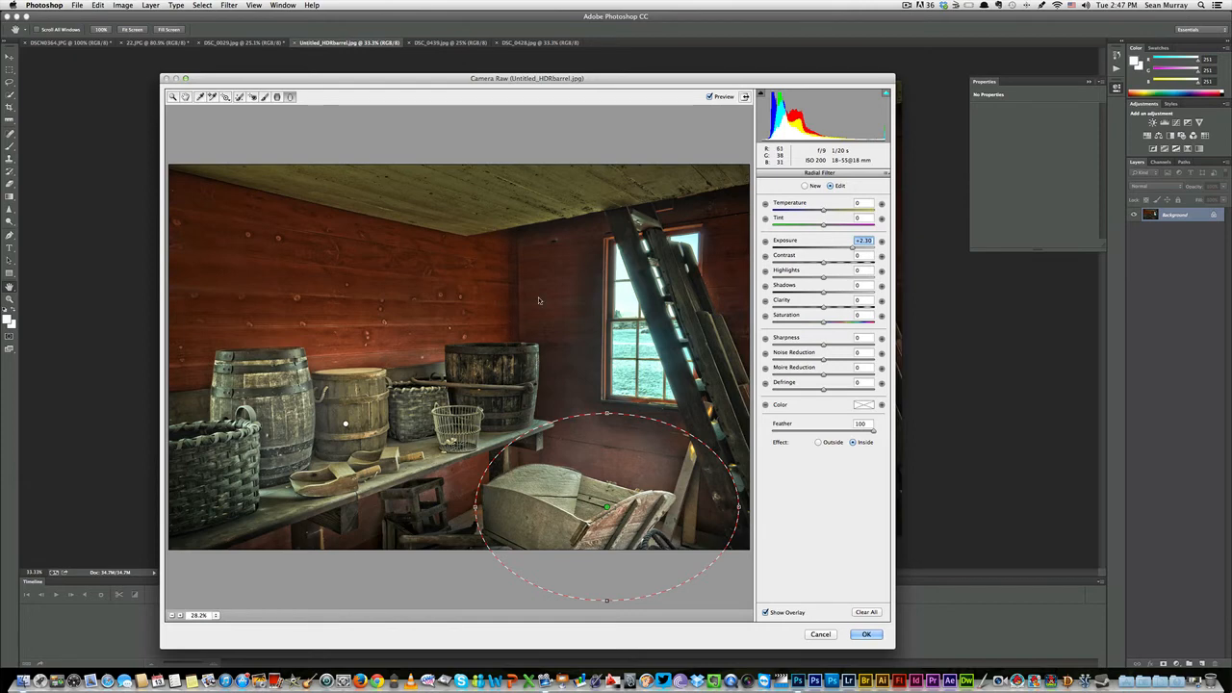
# Add a third radial filter, centre it on the room and enlarge it to surround the barrels, shelf and window
pyautogui.click(806, 186)
pyautogui.moveTo(247, 211); pyautogui.dragTo(349, 292)
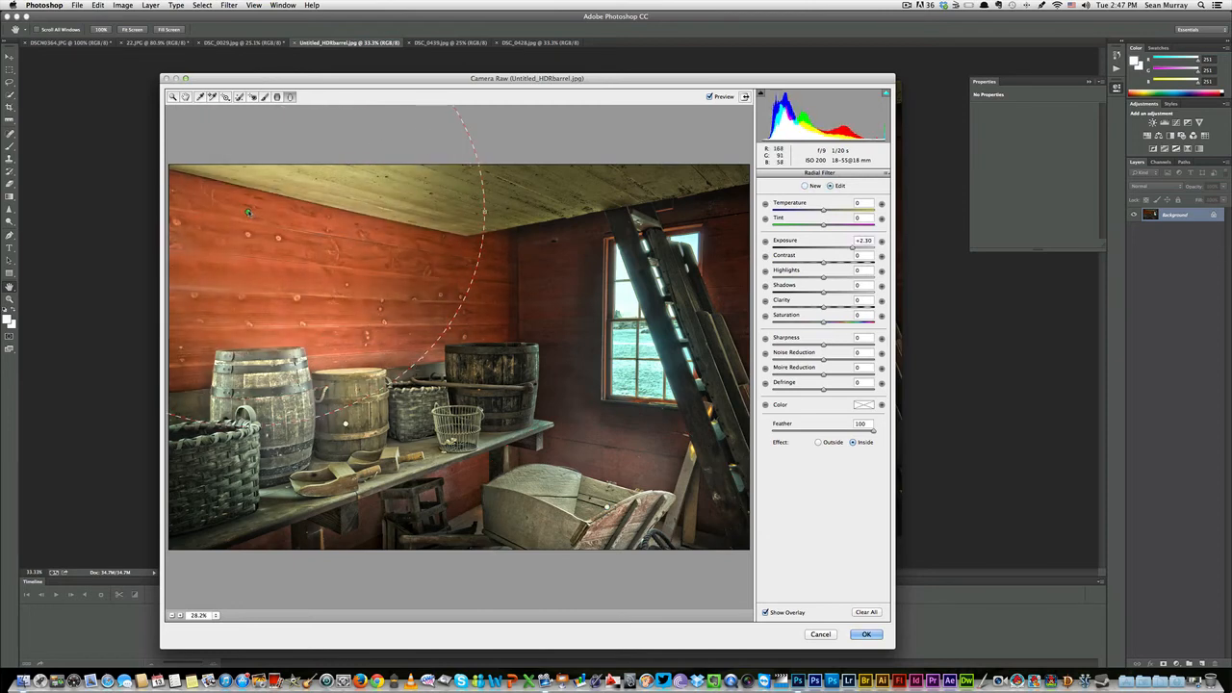
pyautogui.moveTo(248, 211); pyautogui.dragTo(449, 350)
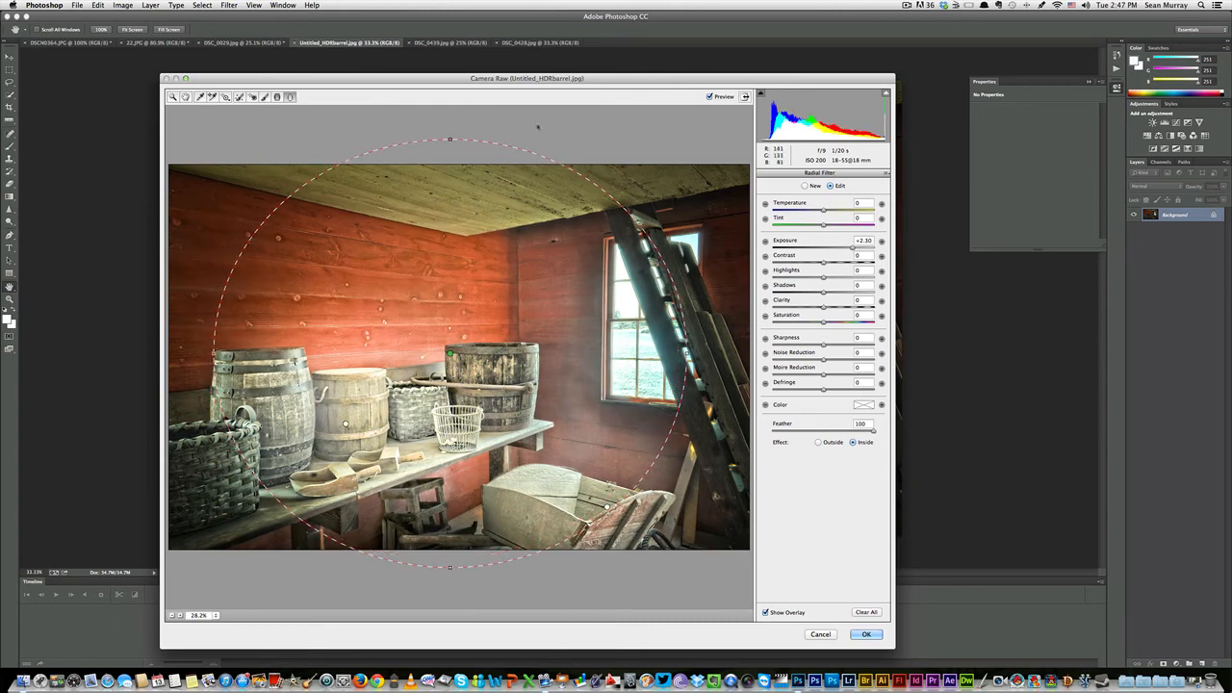
pyautogui.moveTo(449, 139); pyautogui.dragTo(449, 117)
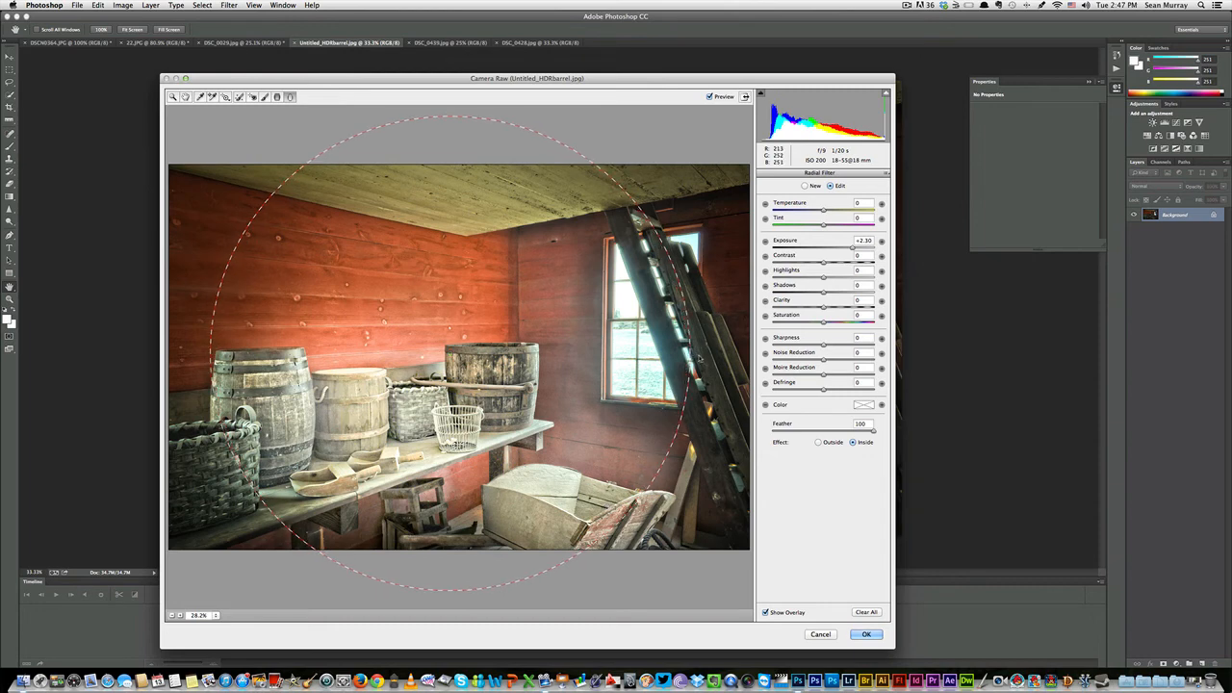
pyautogui.moveTo(689, 356); pyautogui.dragTo(711, 356)
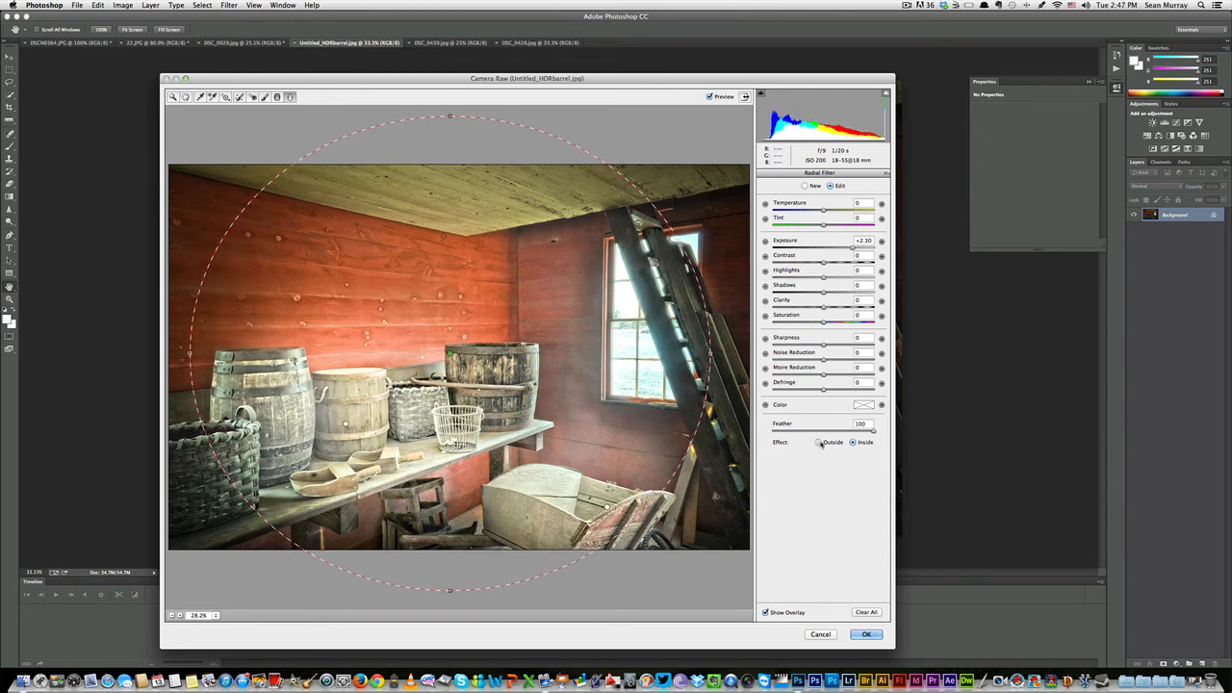
# Make the large radial filter darken the area outside it with exposure -1.55, nudge its position, and apply the Camera Raw edits
pyautogui.click(818, 442)
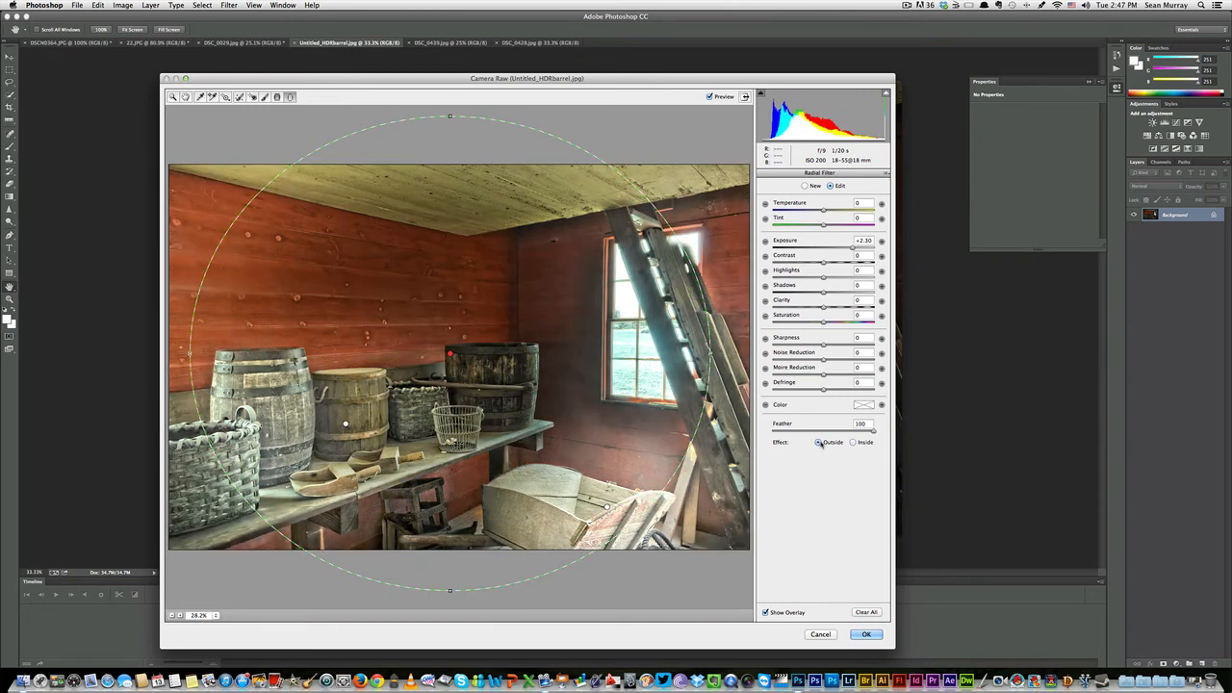
pyautogui.click(806, 249)
pyautogui.moveTo(808, 248); pyautogui.dragTo(804, 248)
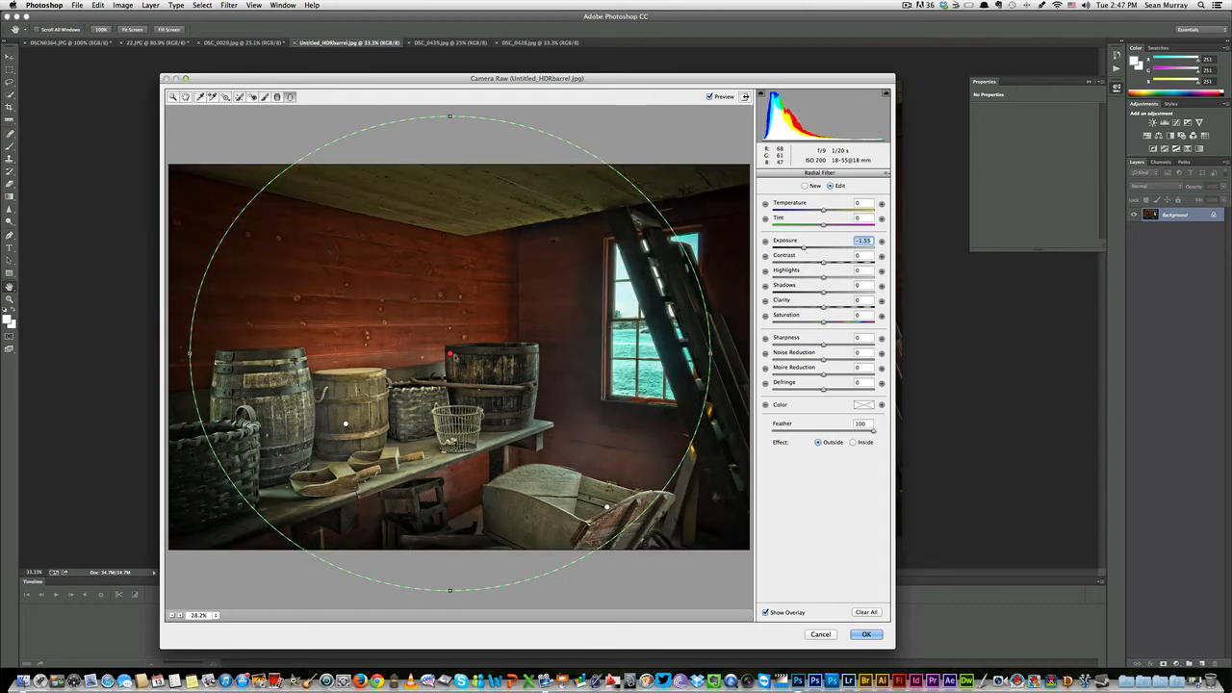
pyautogui.moveTo(449, 356); pyautogui.dragTo(451, 365)
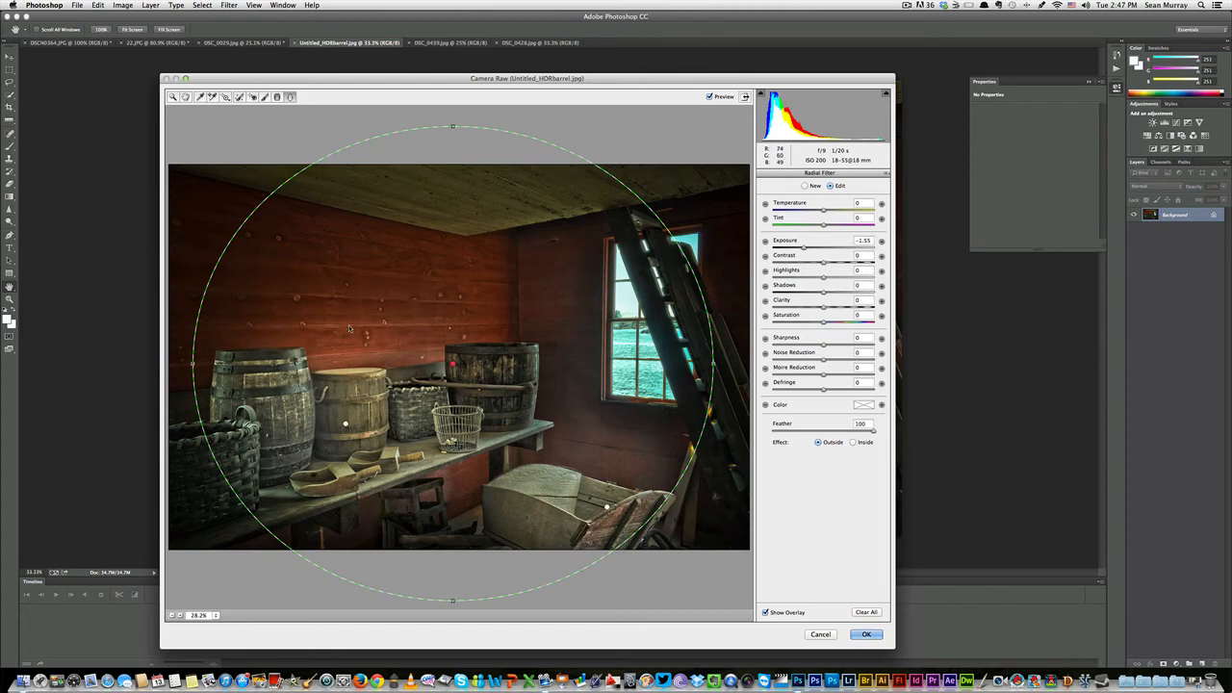
pyautogui.click(867, 635)
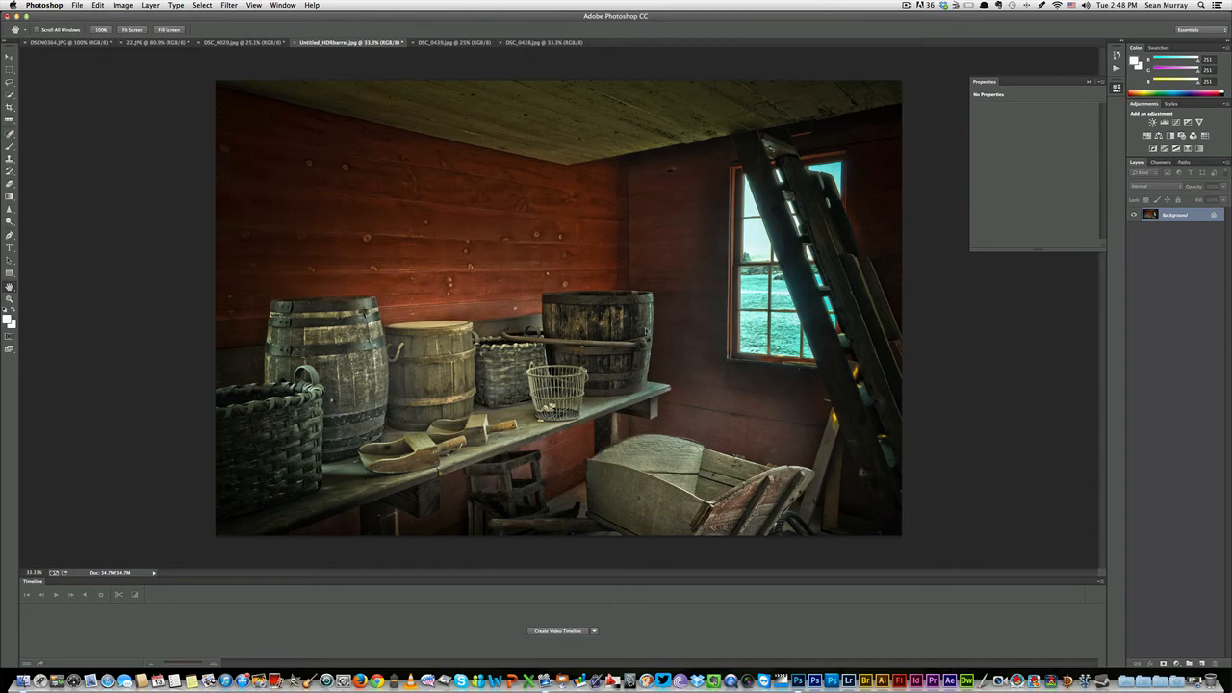
# Switch to the pink building photo DSC_0428.jpg, after viewing the Straw Market tower photo, and open it in the Camera Raw filter
pyautogui.click(457, 42)
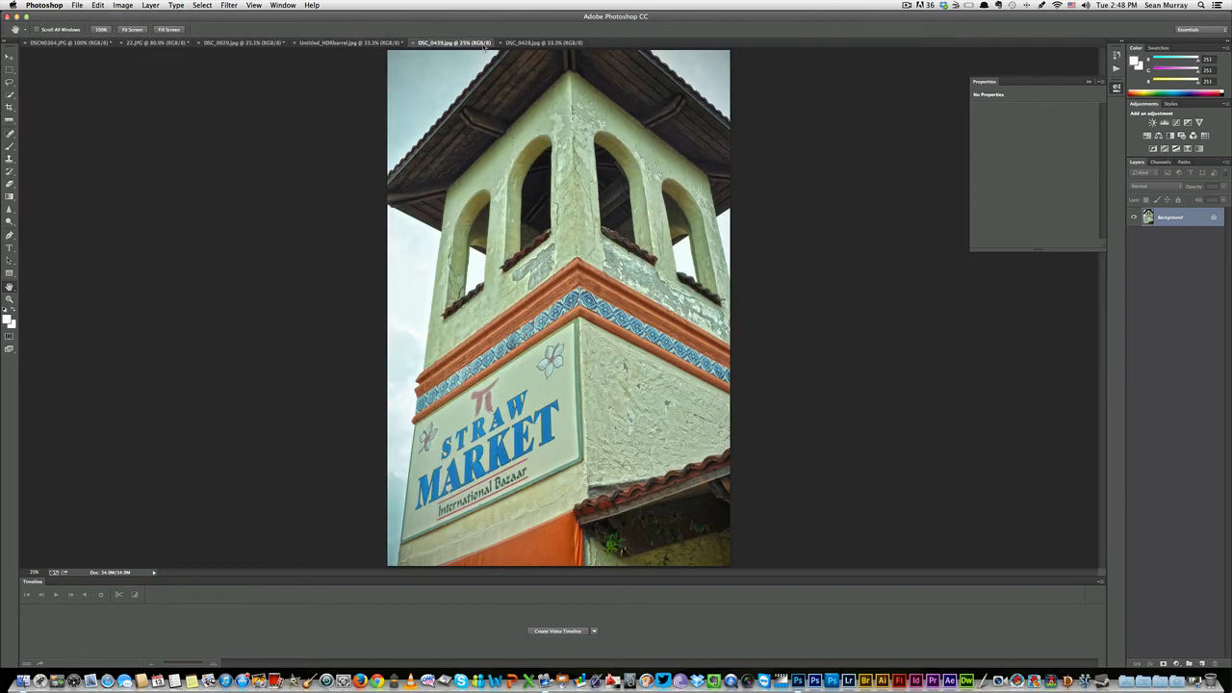
pyautogui.click(543, 42)
pyautogui.click(456, 43)
pyautogui.click(543, 42)
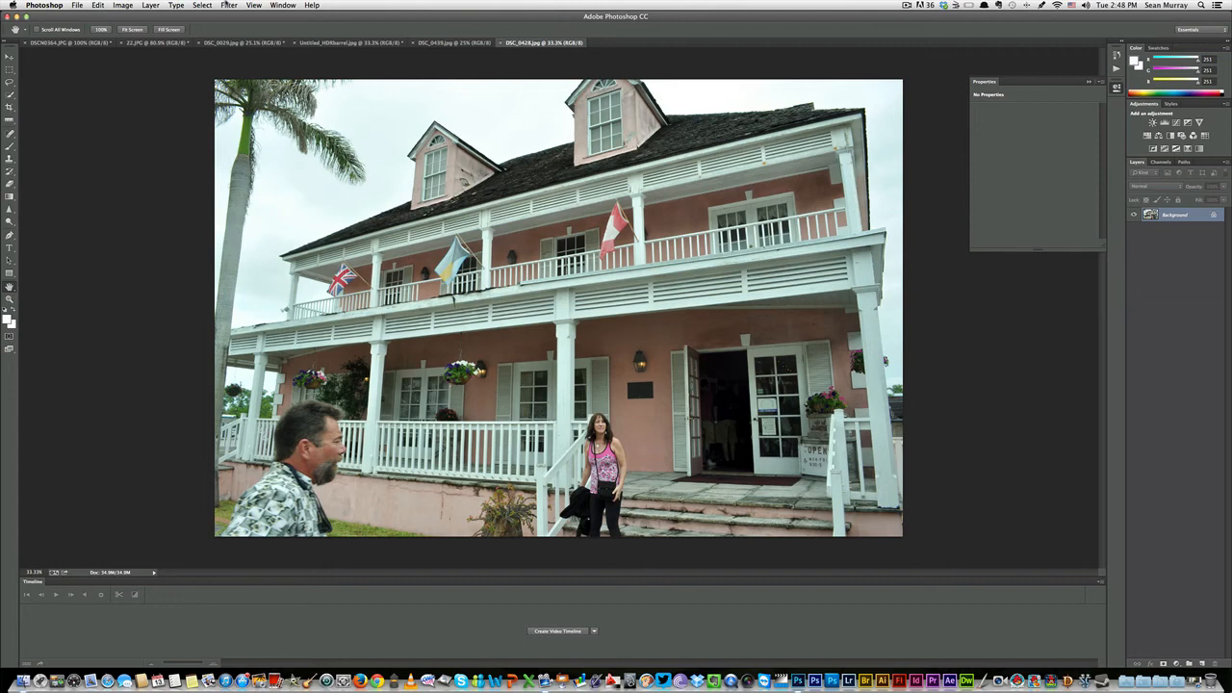
pyautogui.click(229, 5)
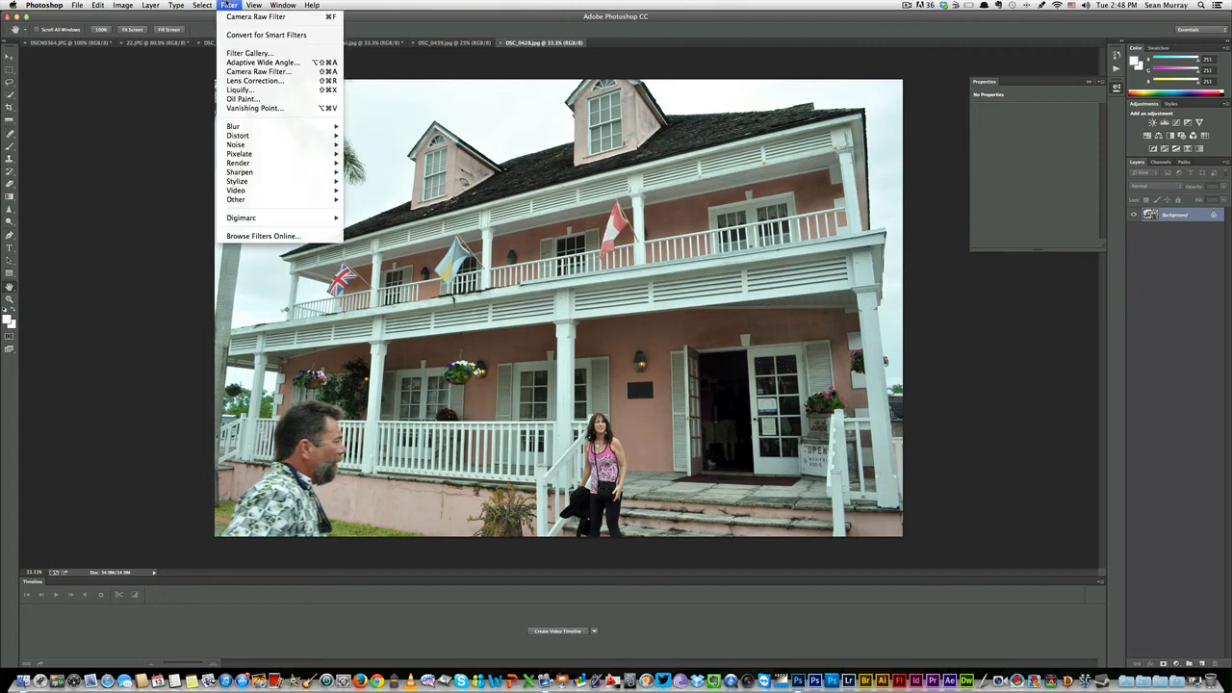
pyautogui.click(258, 71)
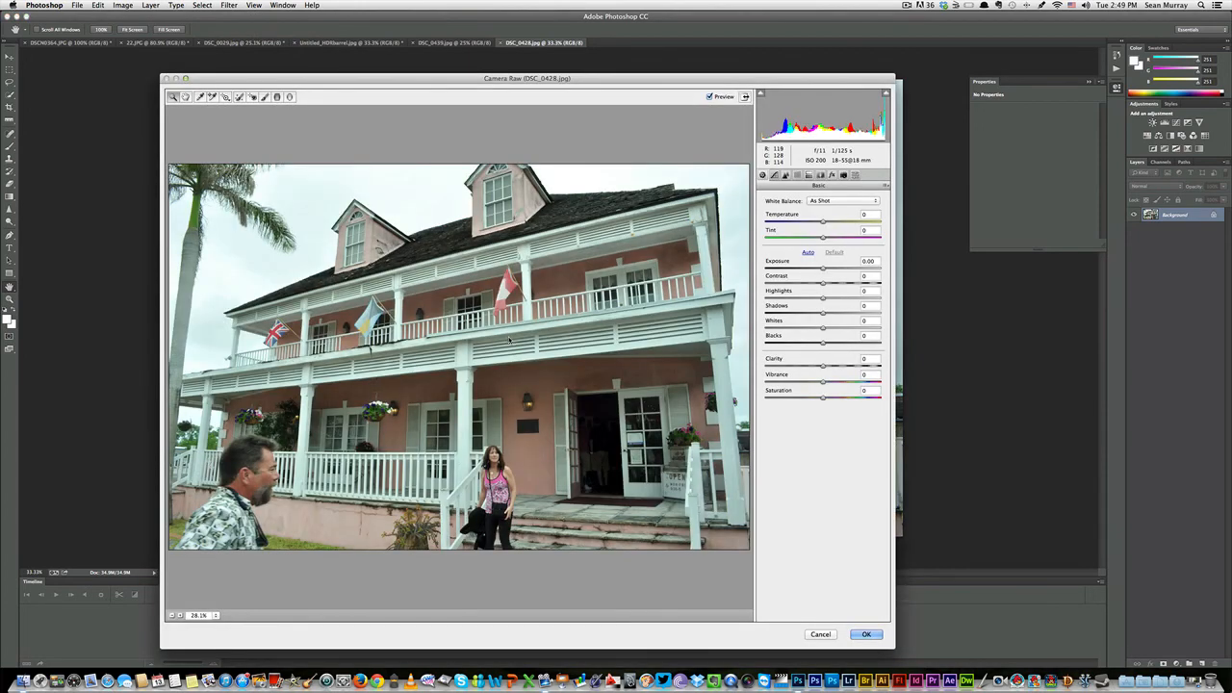
# Compare the Auto, Level, Vertical and Full Upright corrections on the building in the manual lens corrections, and turn Upright off
pyautogui.click(820, 176)
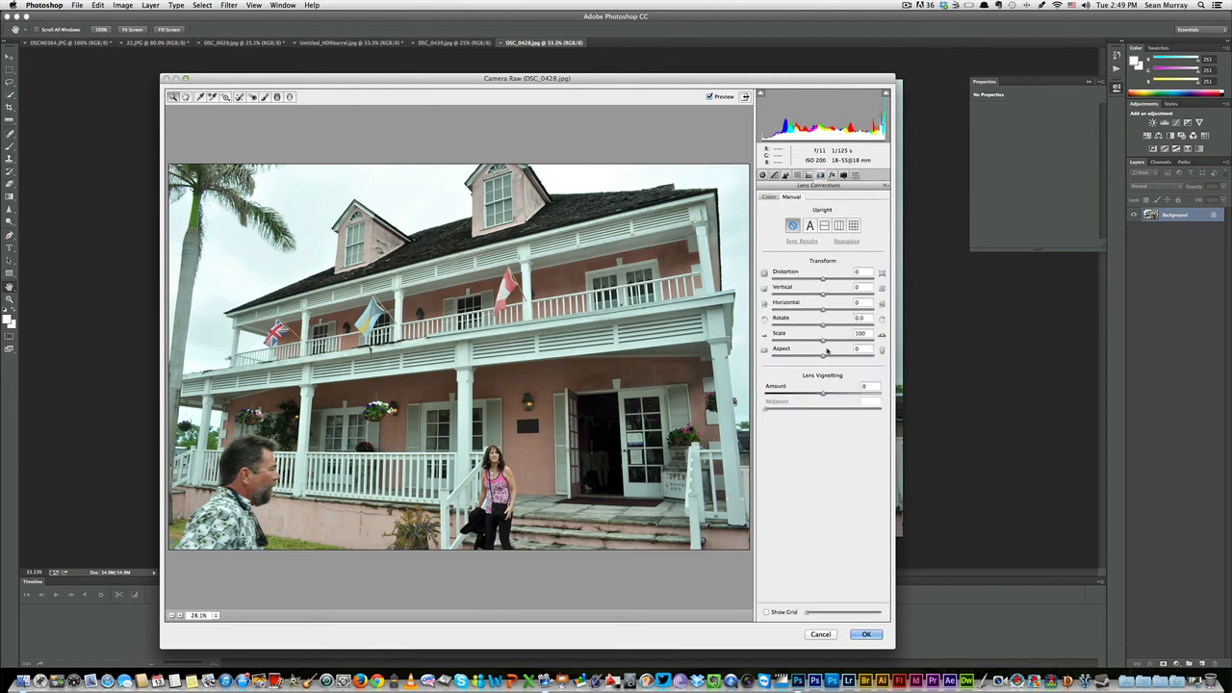
pyautogui.click(770, 197)
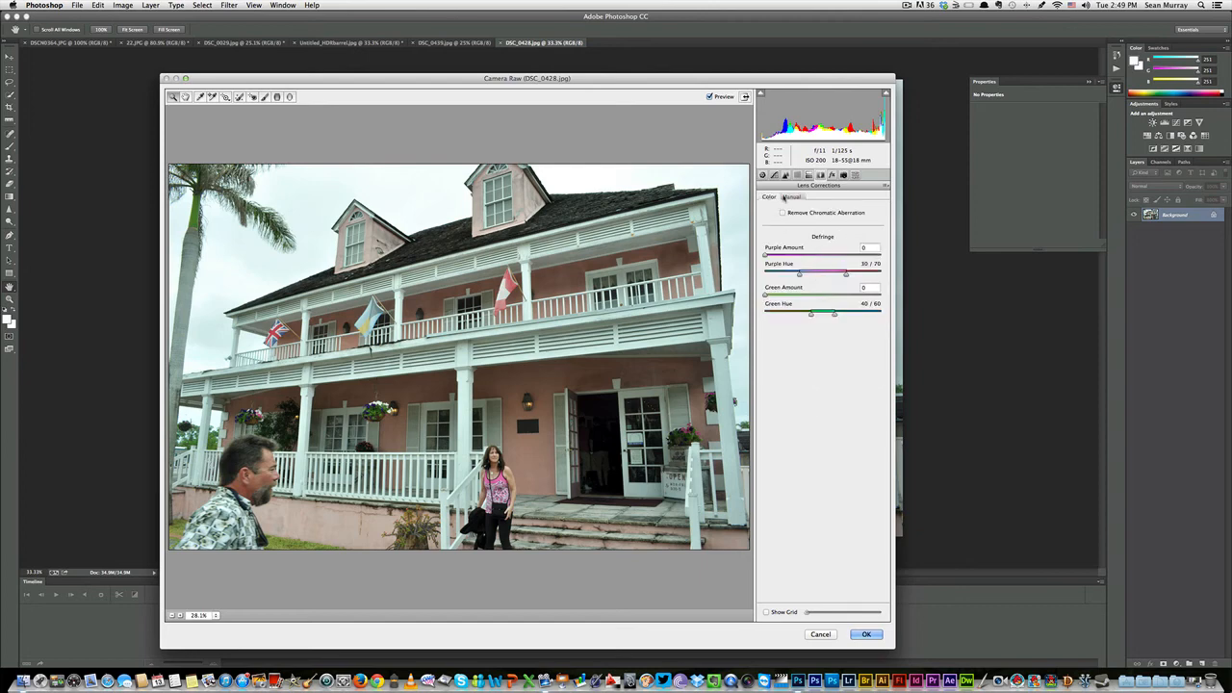
pyautogui.click(790, 198)
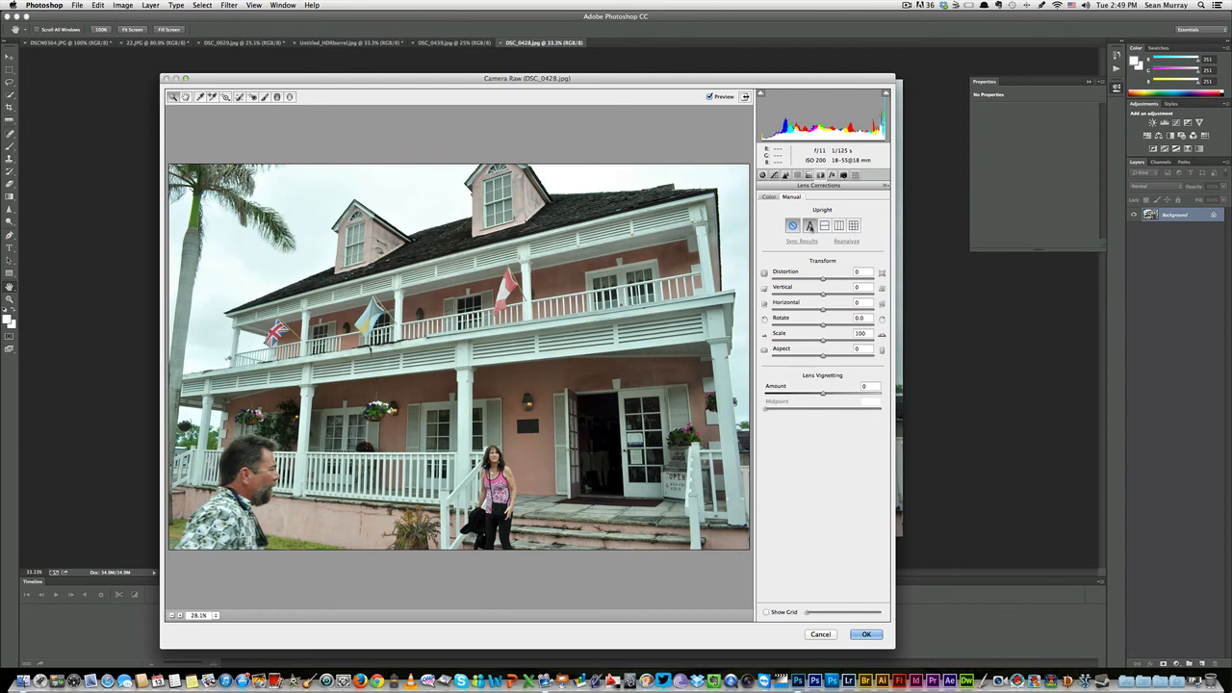
pyautogui.click(809, 226)
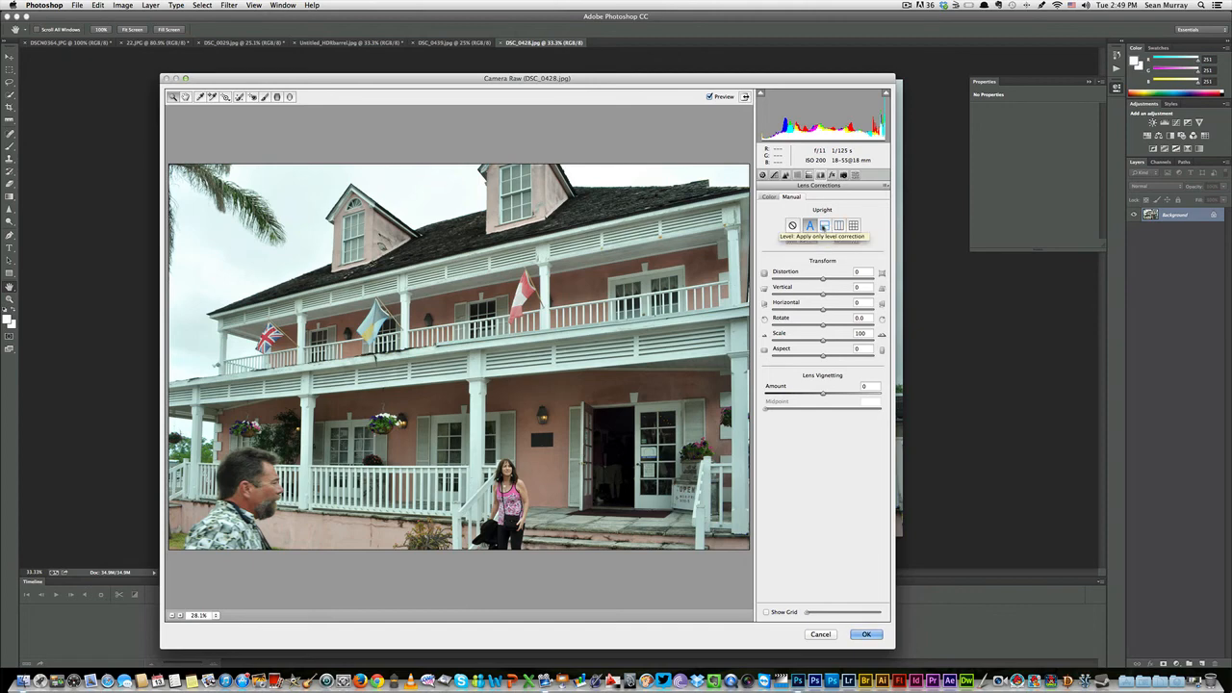
pyautogui.click(824, 230)
pyautogui.click(839, 226)
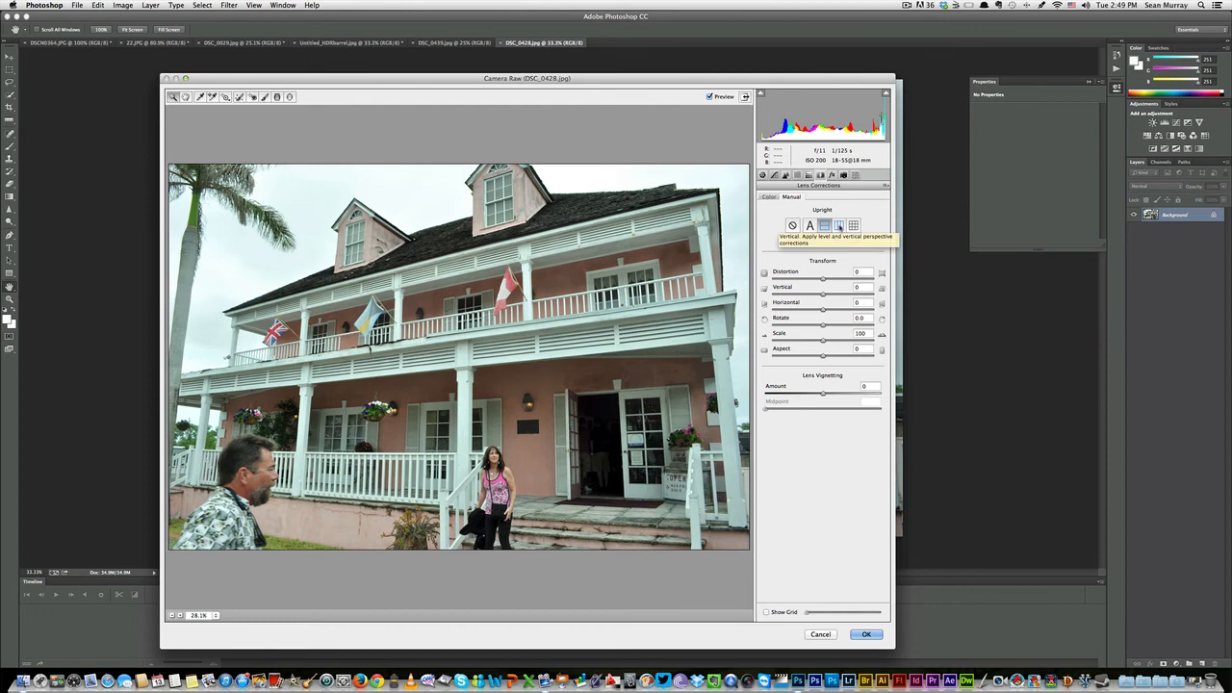
pyautogui.click(839, 226)
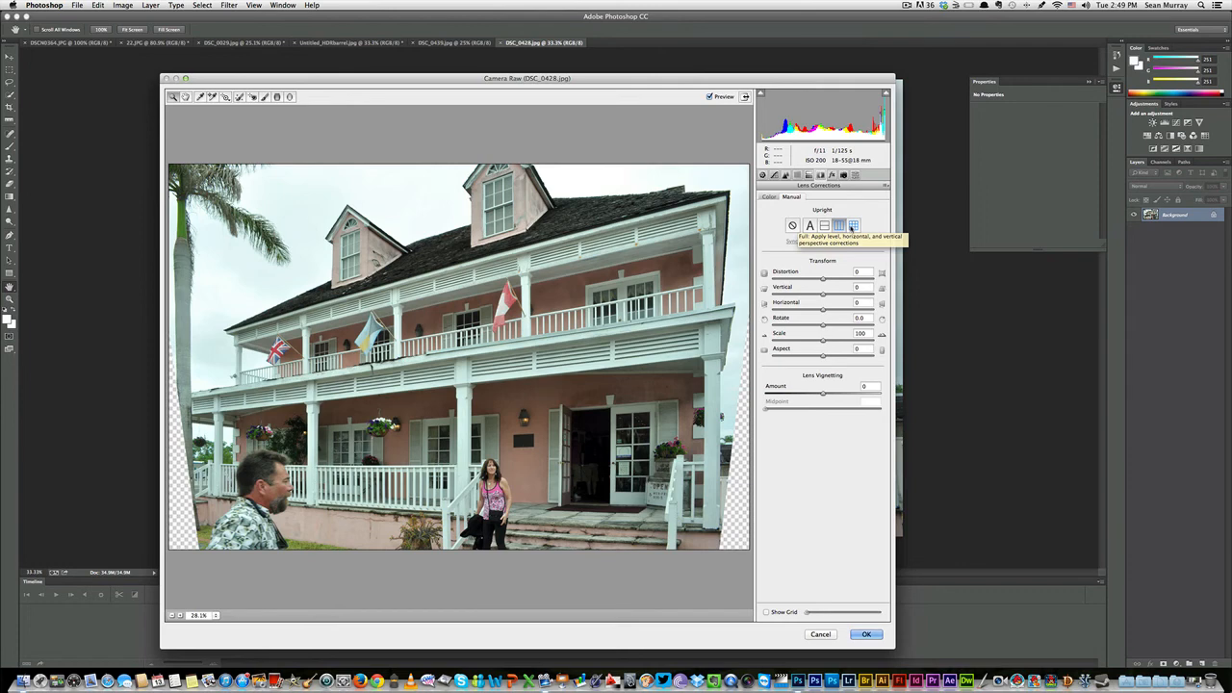
pyautogui.click(852, 228)
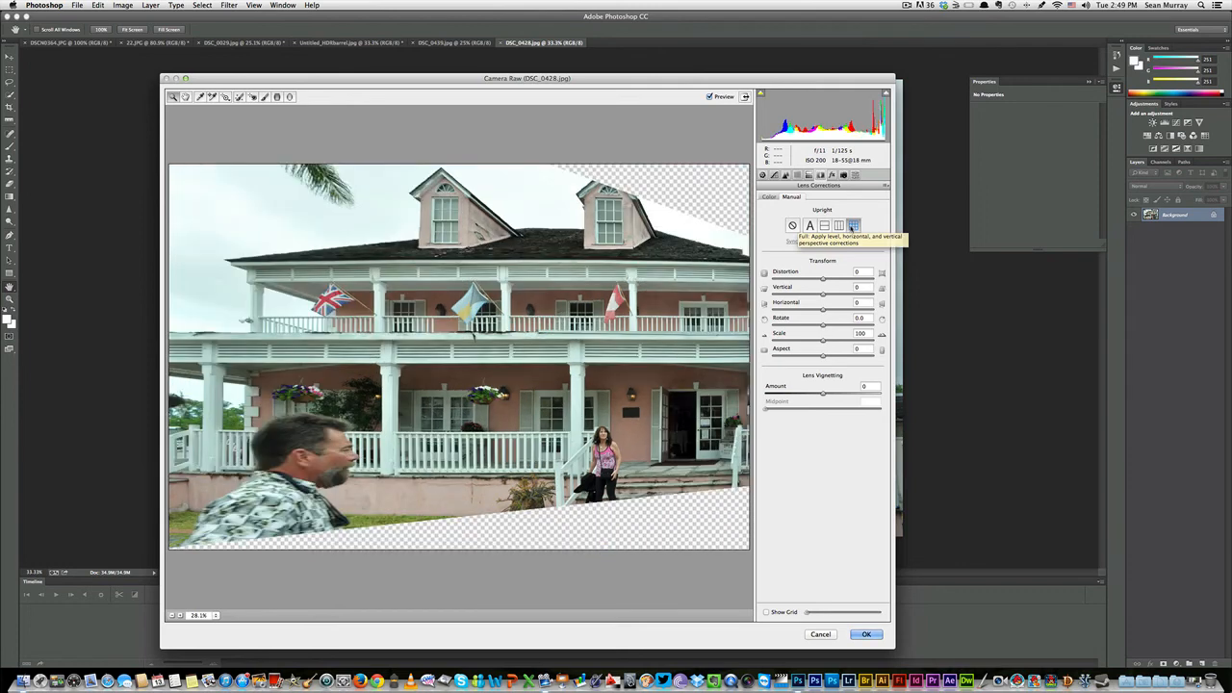
pyautogui.click(793, 225)
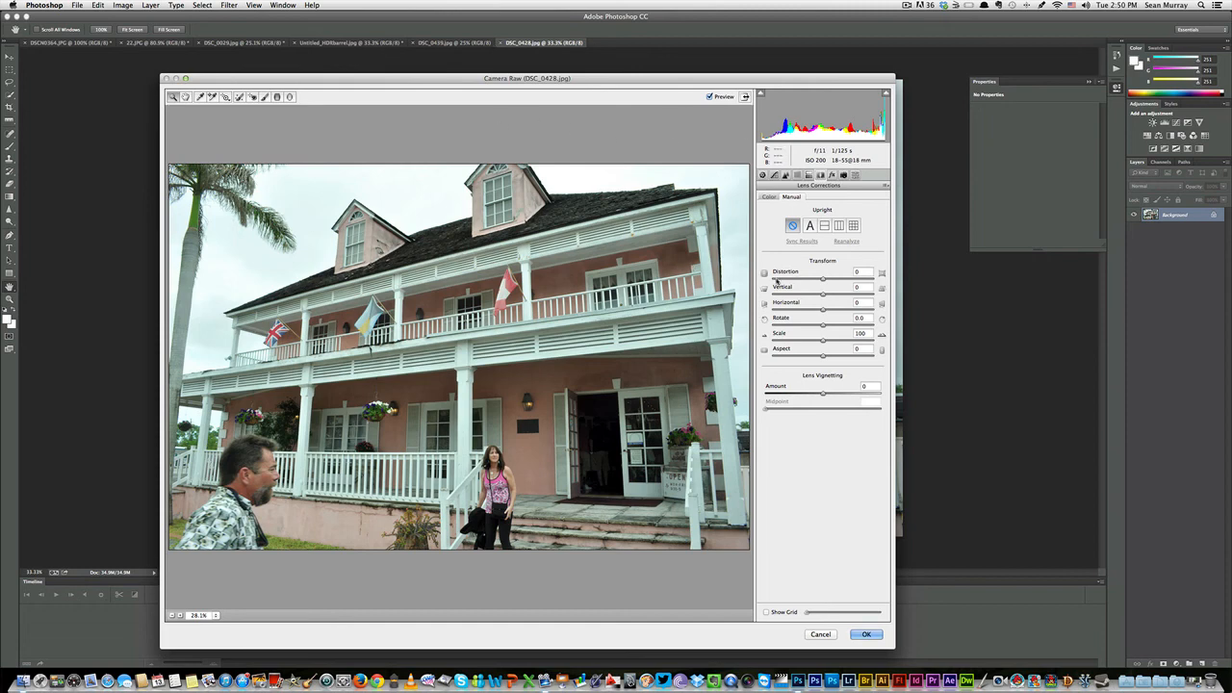
# Correct the building with Auto Upright, and set distortion to +23, vertical to +7 and a slight positive horizontal transform
pyautogui.click(809, 226)
pyautogui.click(810, 226)
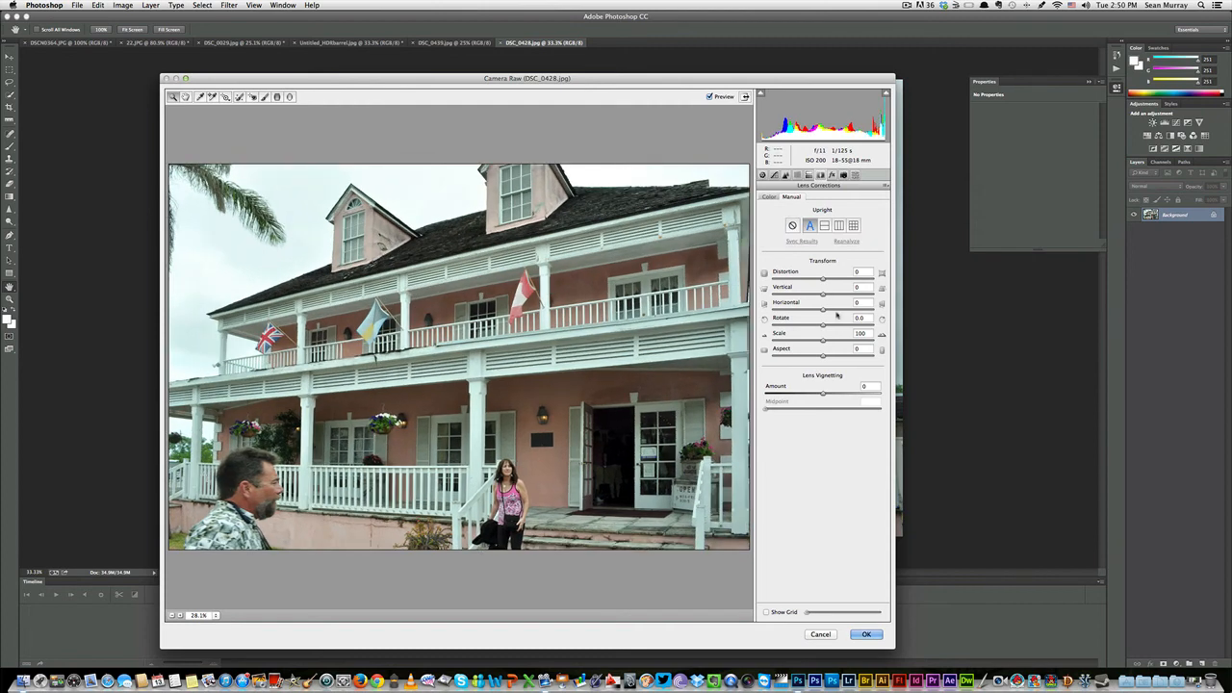
pyautogui.moveTo(823, 279); pyautogui.dragTo(824, 331)
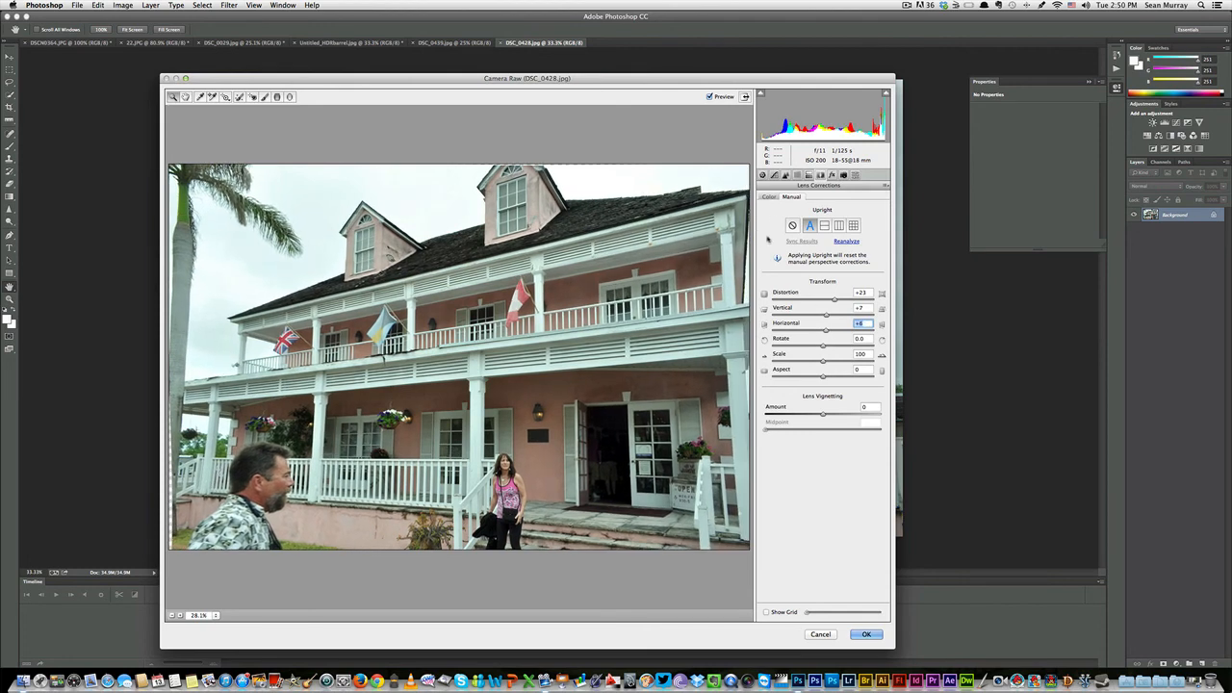
# Turn Upright off, reapply the Auto correction to the building, and cancel the Camera Raw filter
pyautogui.click(793, 226)
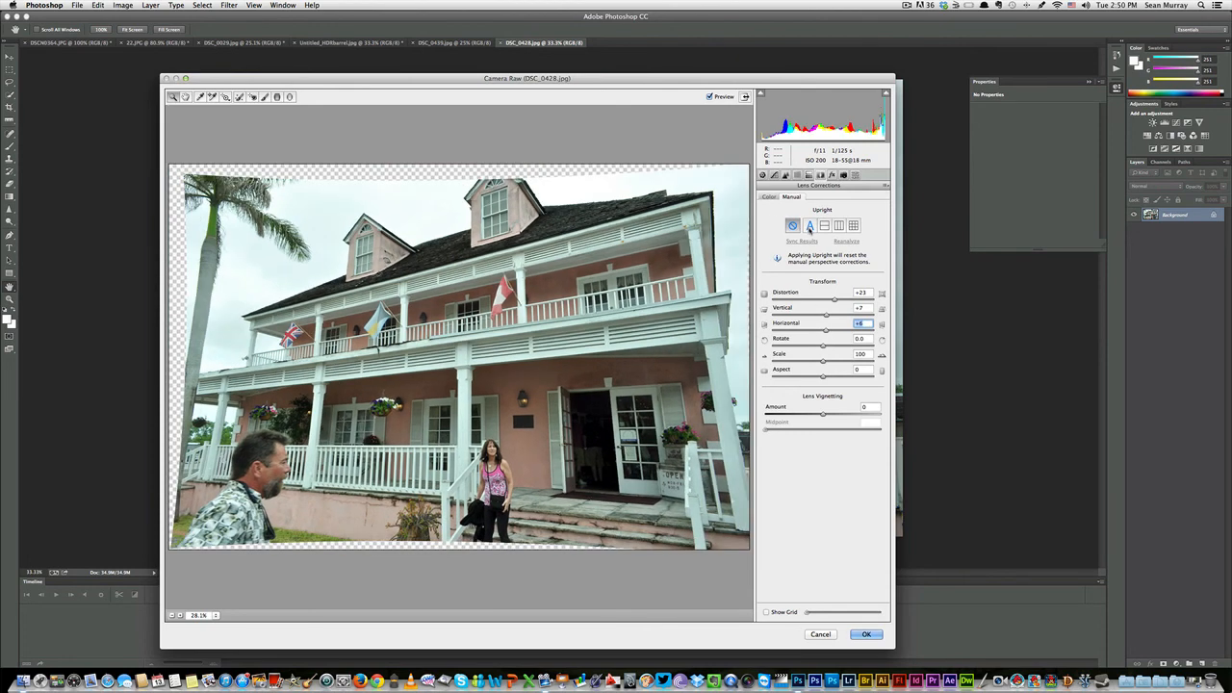
pyautogui.click(810, 225)
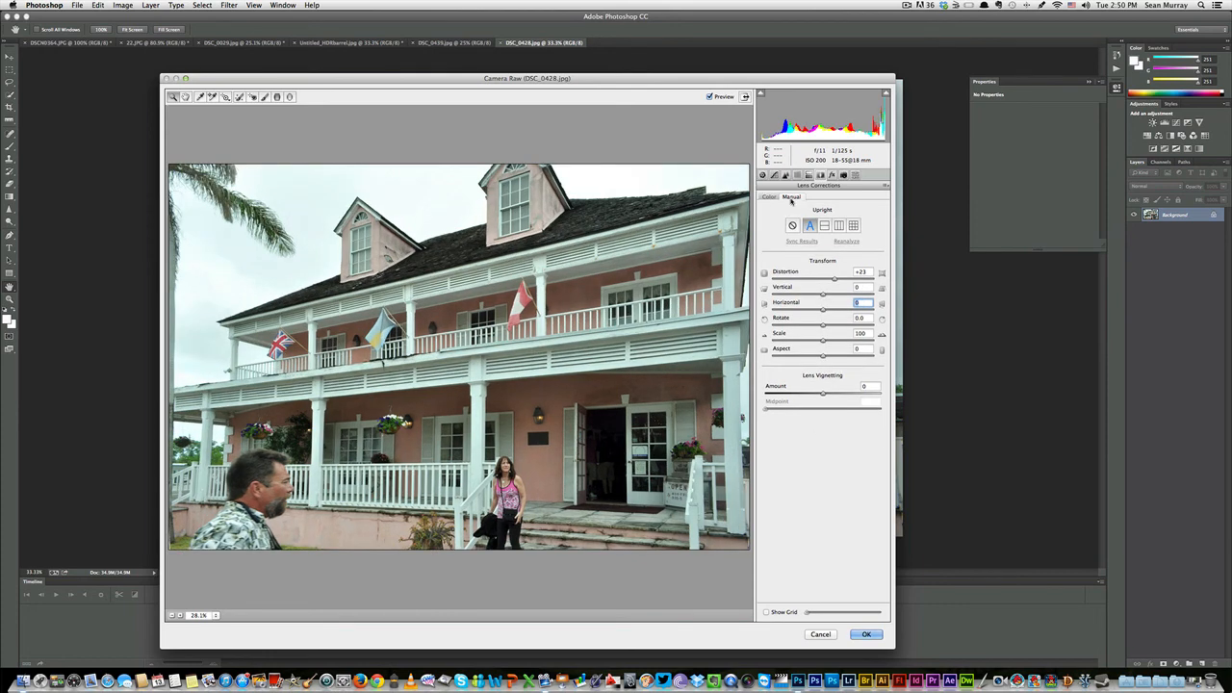
pyautogui.click(820, 634)
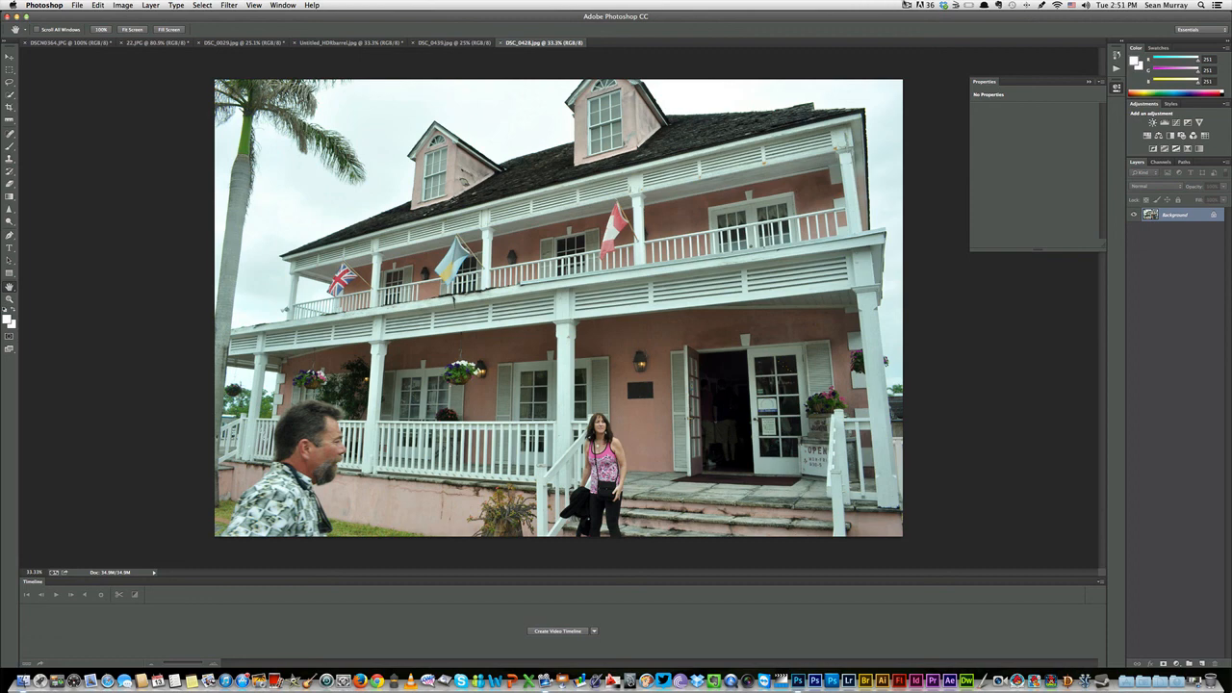
pyautogui.click(906, 5)
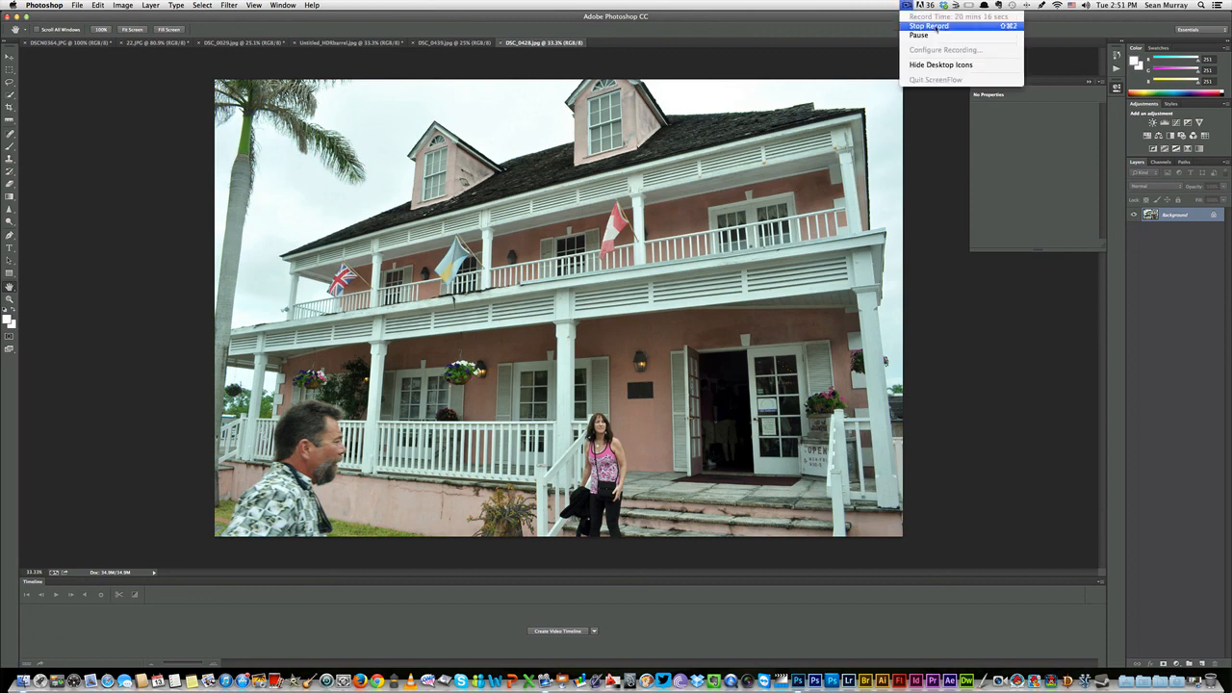